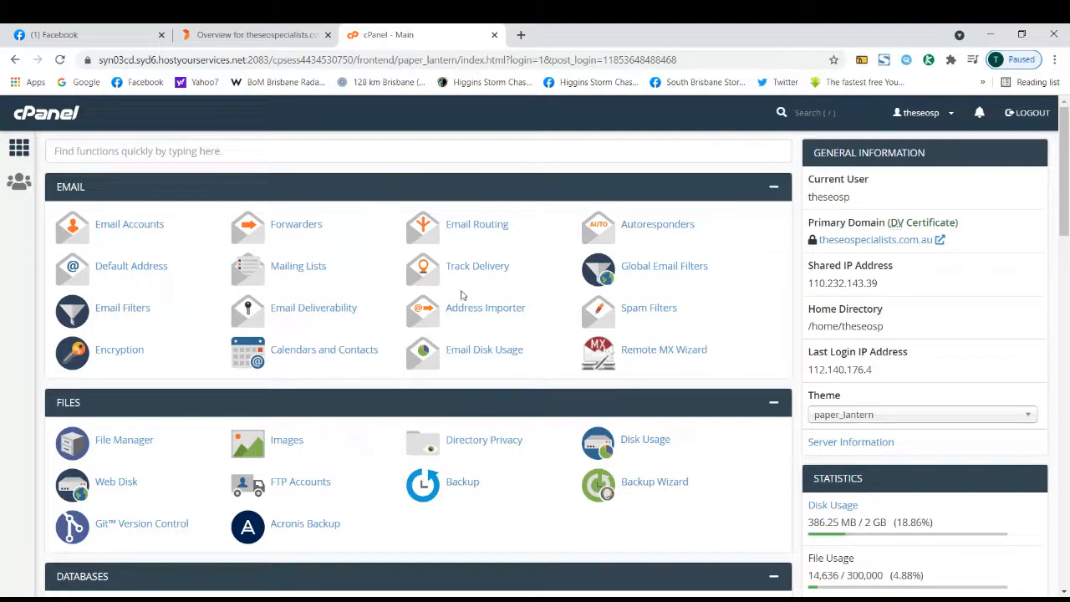
Search Google for "hosting" in a new browser tab
left_click(522, 35)
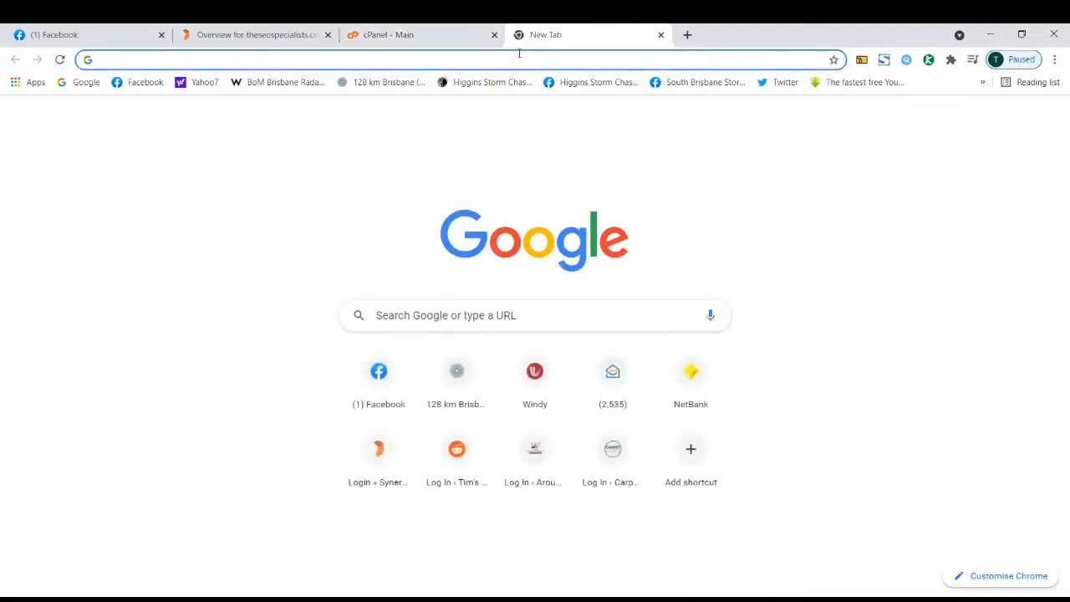
left_click(518, 60)
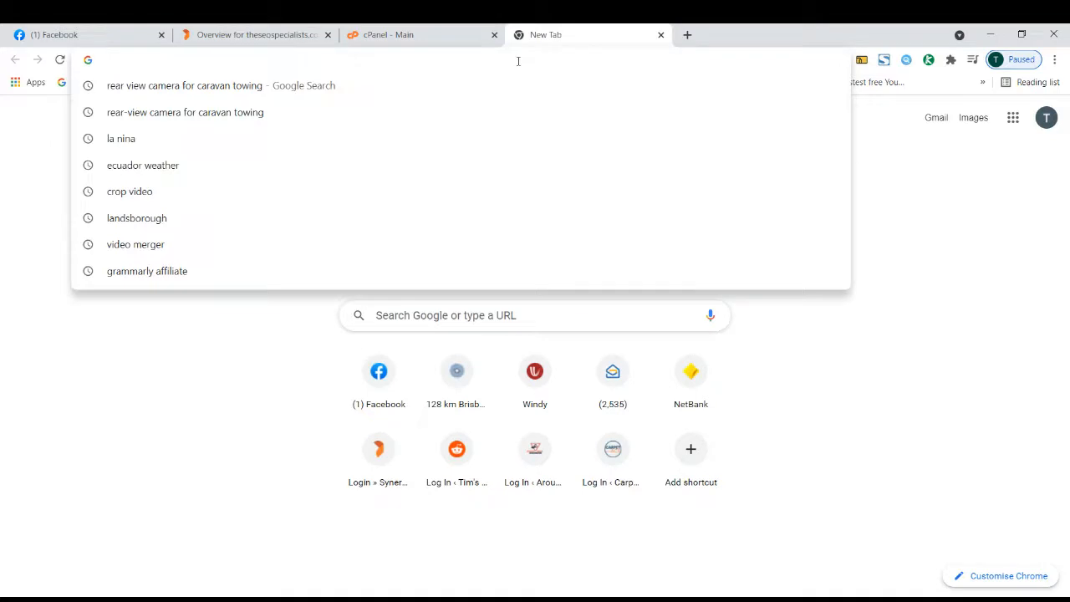
type("hosting")
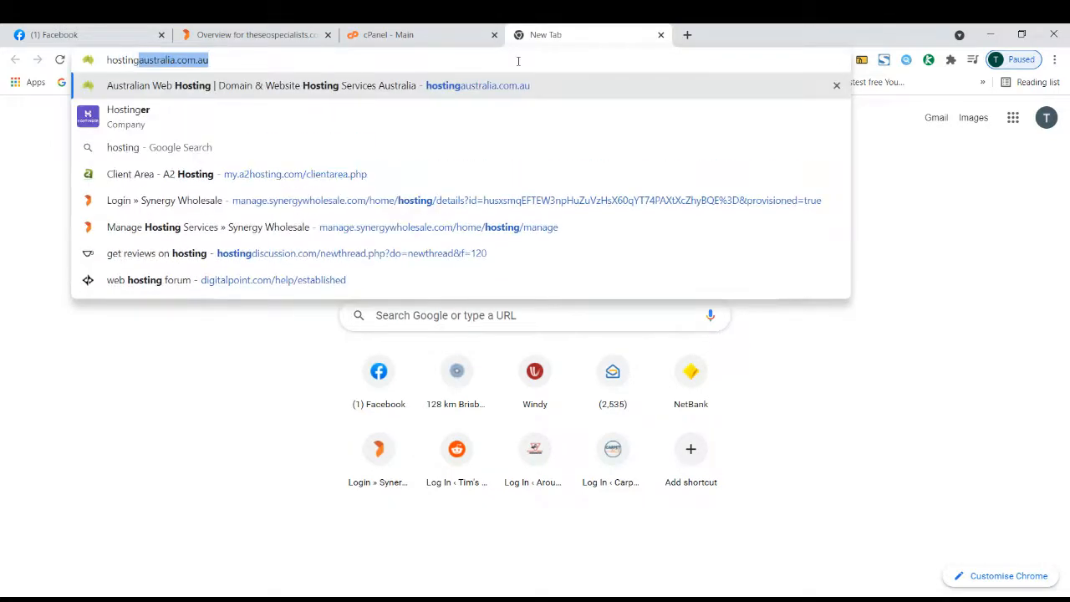
key("BackSpace")
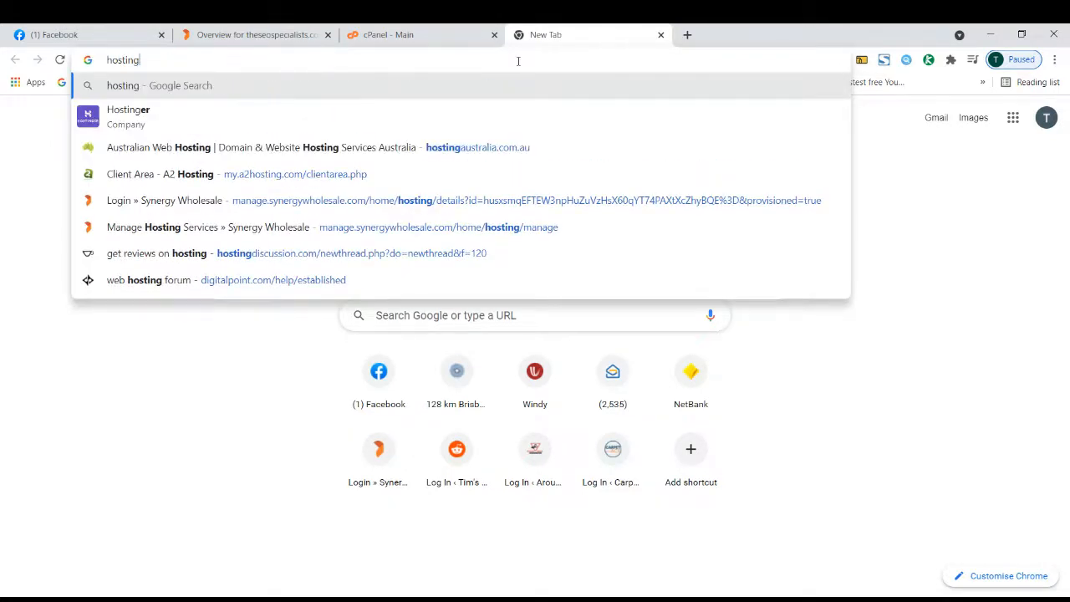
key("Return")
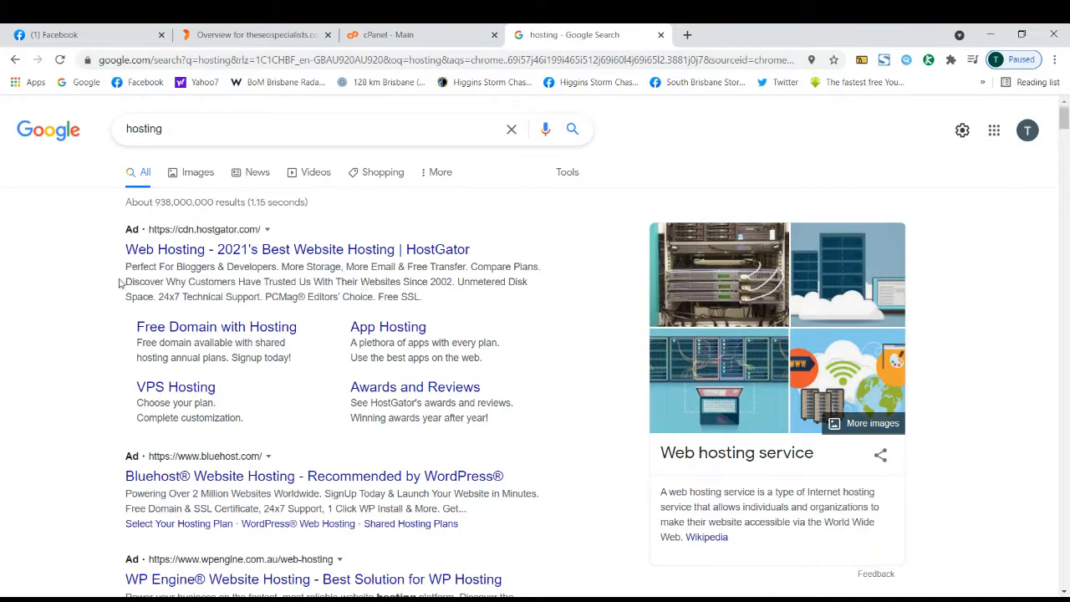
Review the sponsored and organic hosting results as far as the VentraIP Australia listing, briefly highlighting that company's name
scroll(120, 289, "down", 3)
scroll(126, 280, "up", 3)
scroll(108, 306, "down", 3)
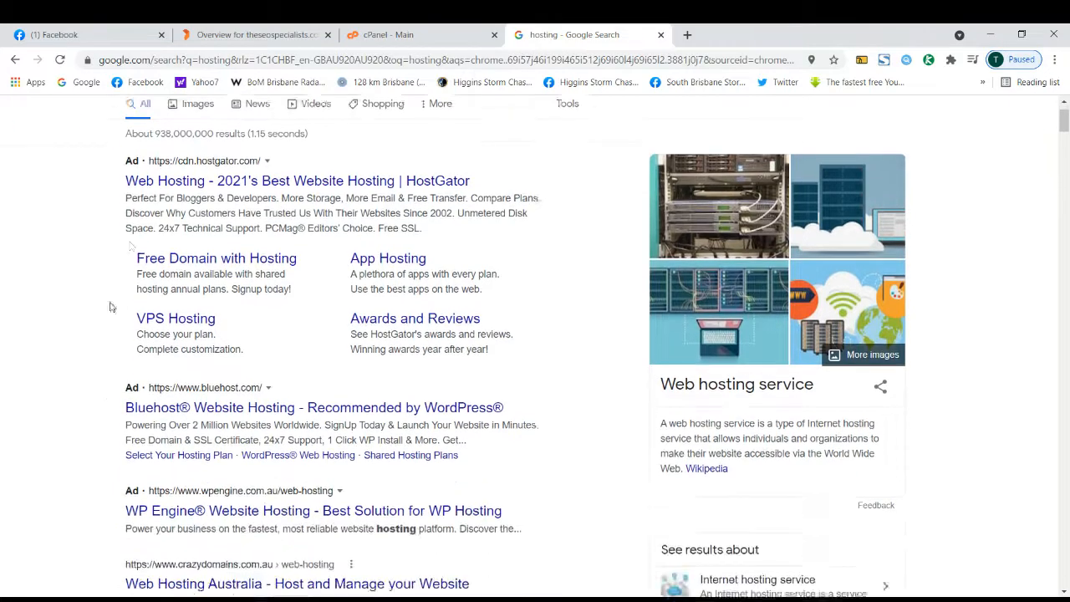
scroll(103, 317, "up", 1)
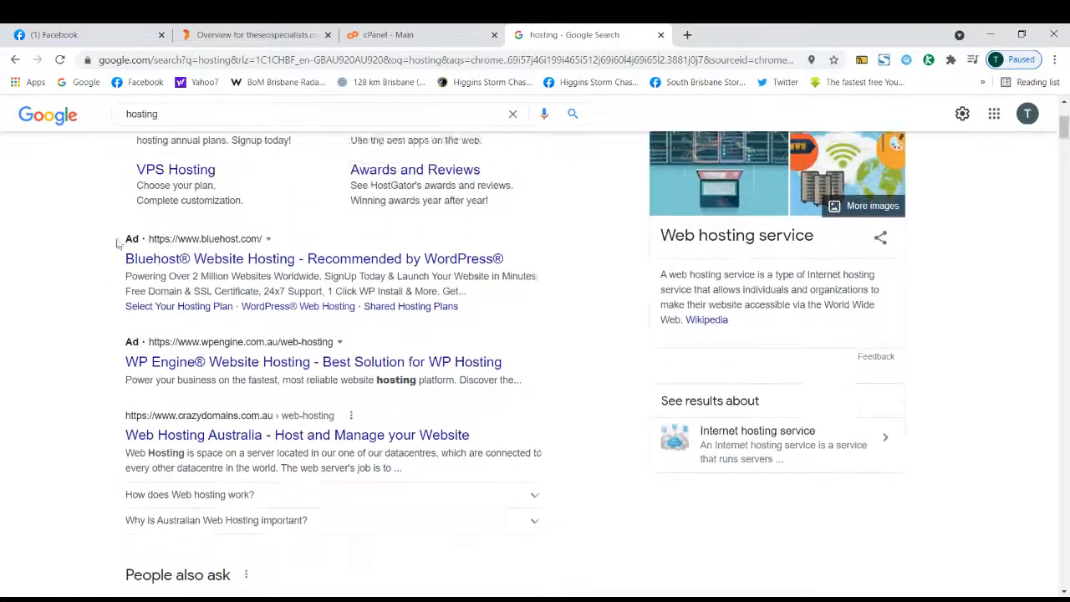
scroll(103, 324, "down", 3)
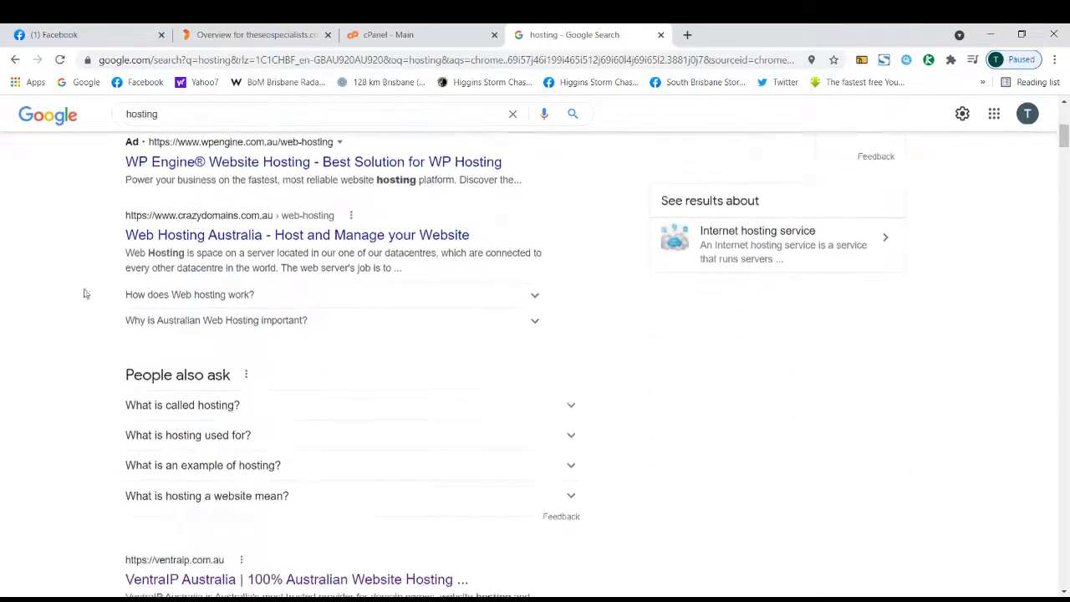
scroll(113, 289, "down", 4)
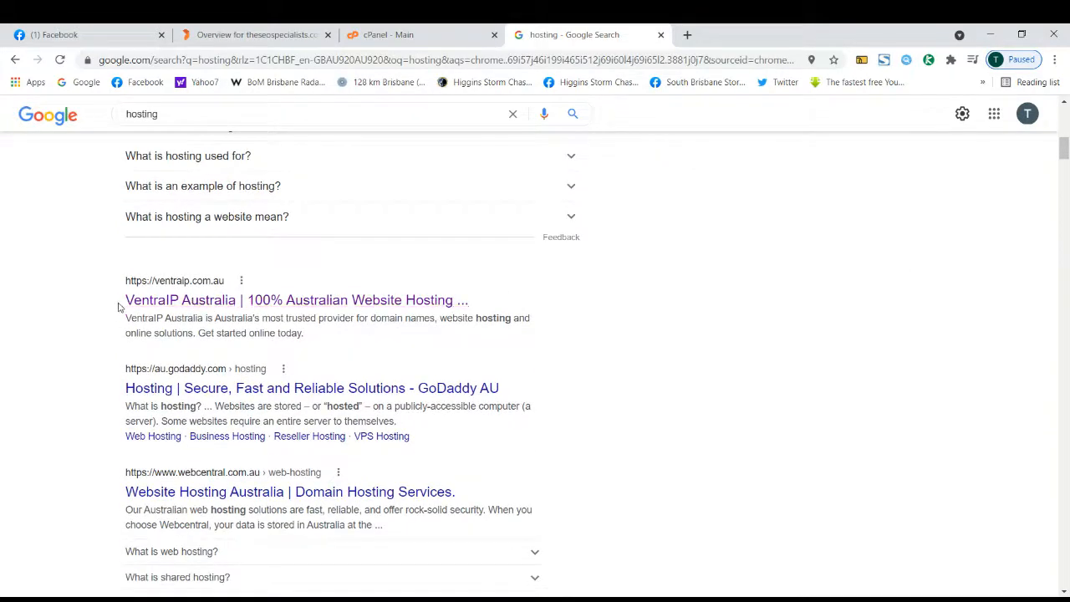
left_click_drag(121, 307, 241, 302)
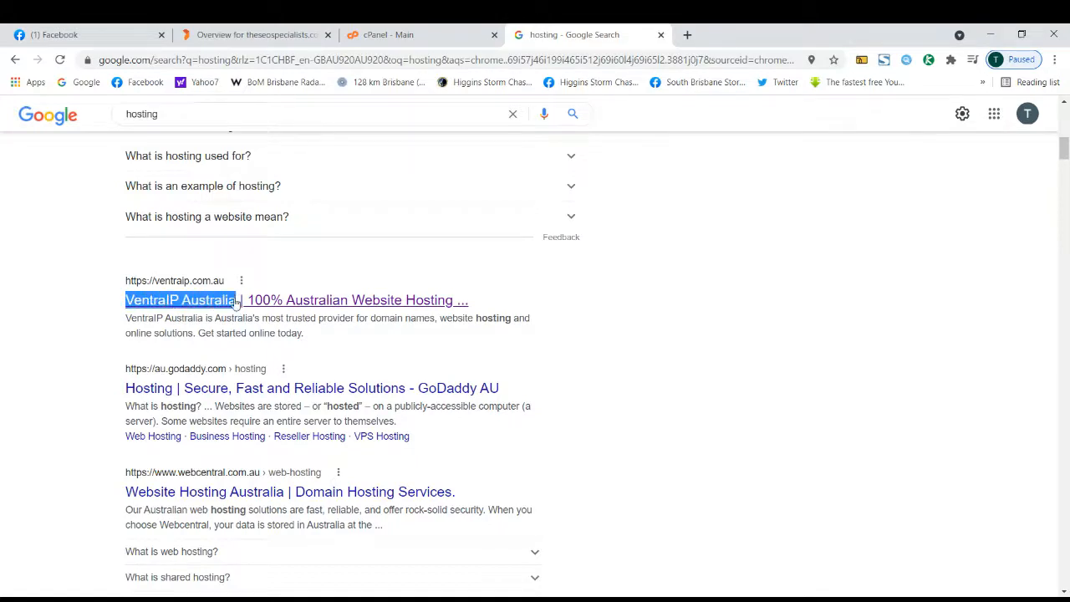
left_click(55, 315)
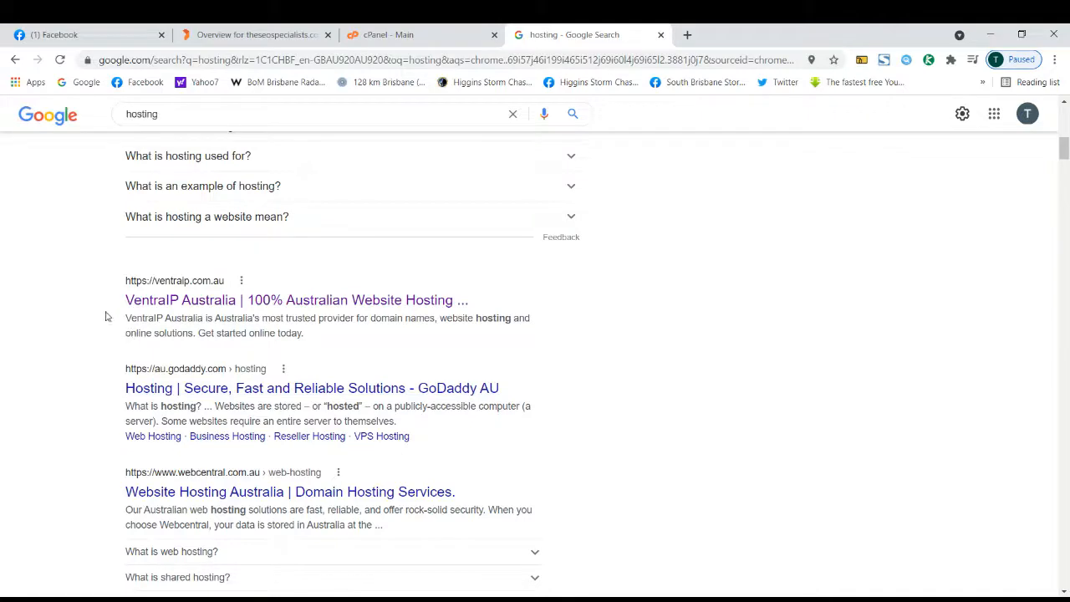
Change the Google search query to "hosting USA" and run the search
scroll(106, 316, "up", 10)
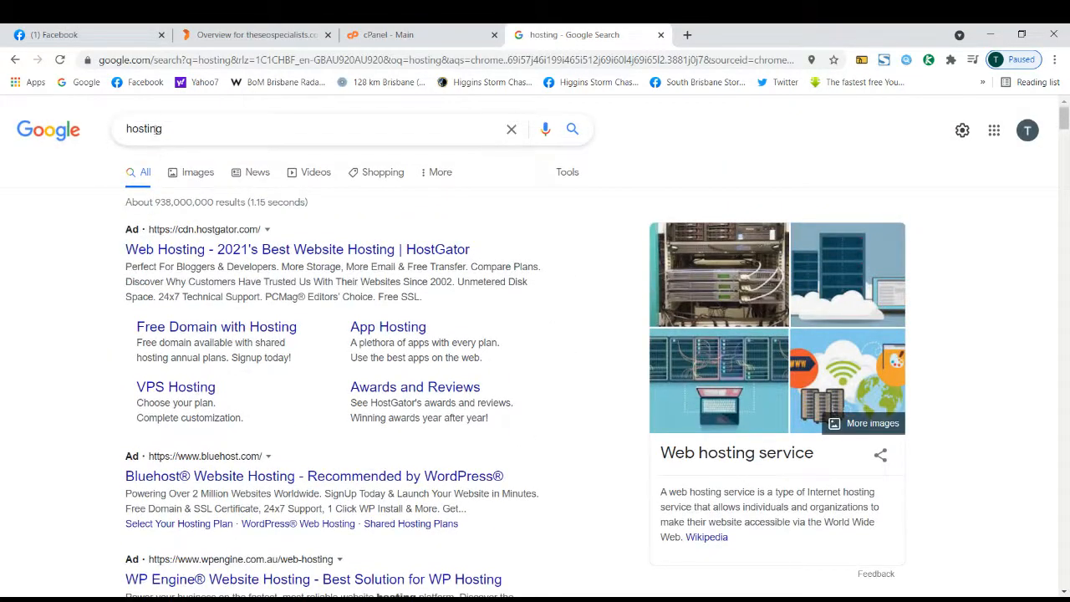
left_click(163, 128)
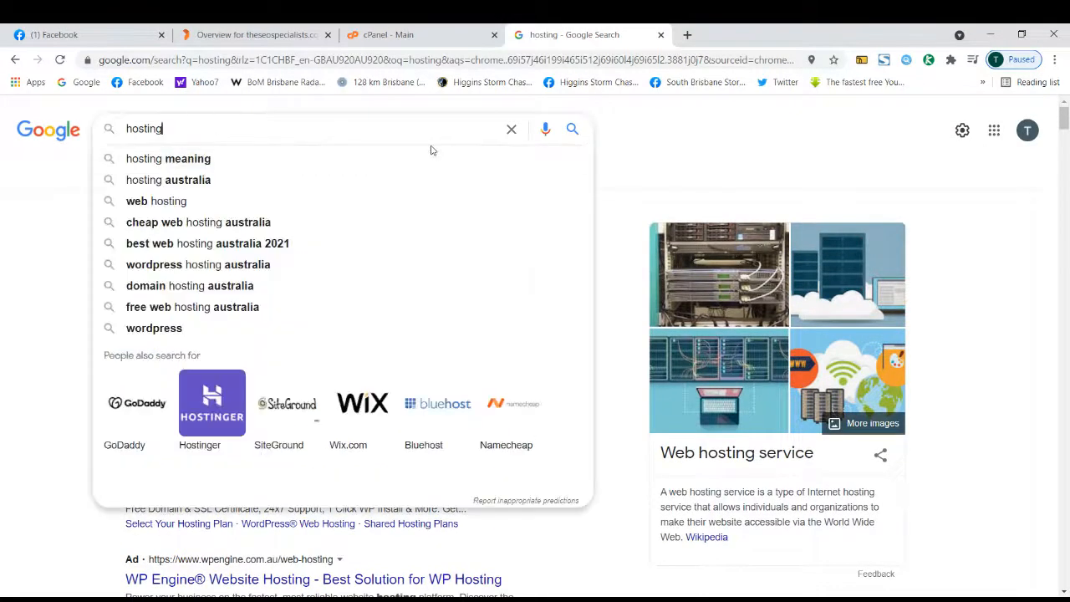
type("us")
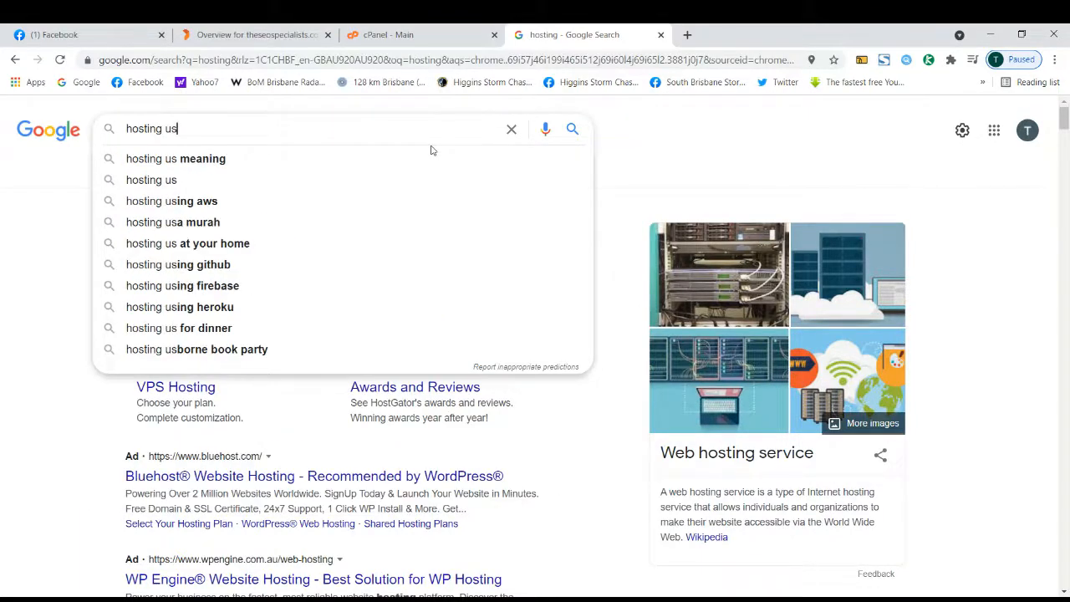
key("BackSpace")
key("BackSpace")
key("BackSpace")
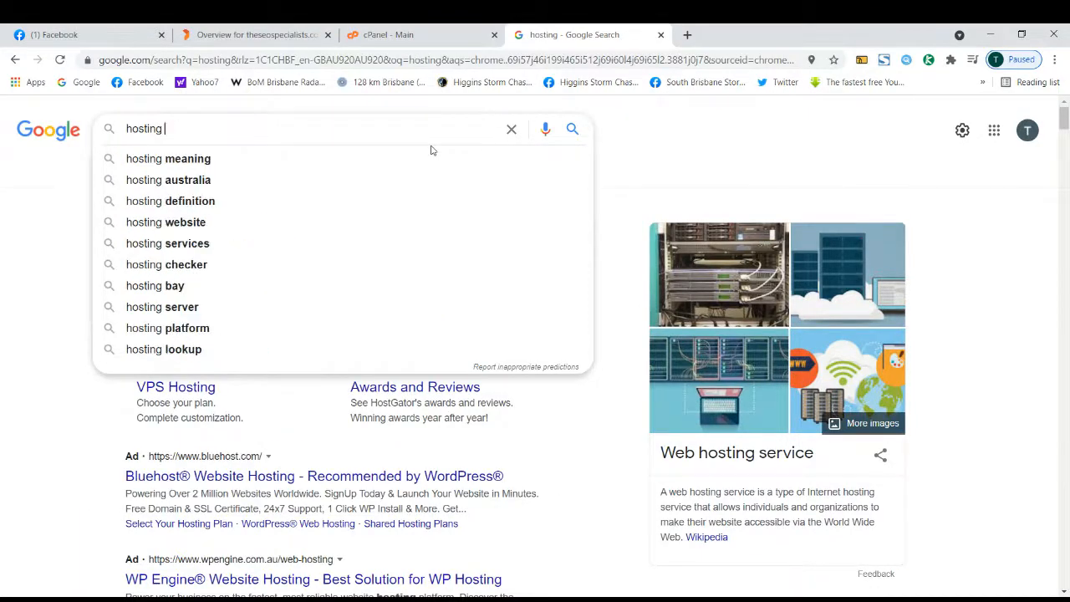
type("USA")
key("Return")
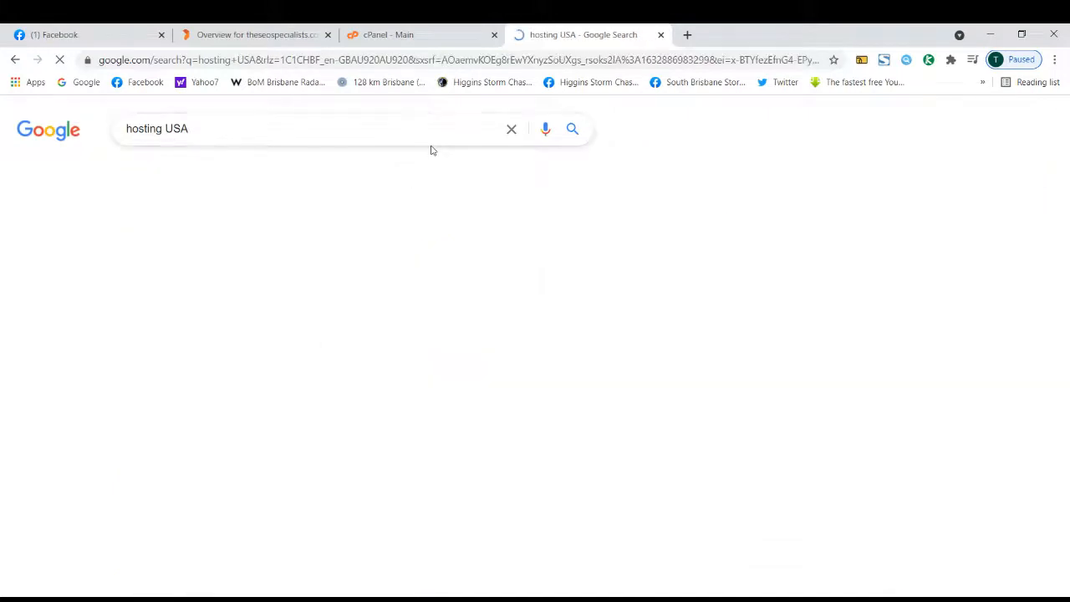
Review the American hosting results and highlight "US Hosting" in the A2 Hosting listing's title
scroll(64, 313, "down", 3)
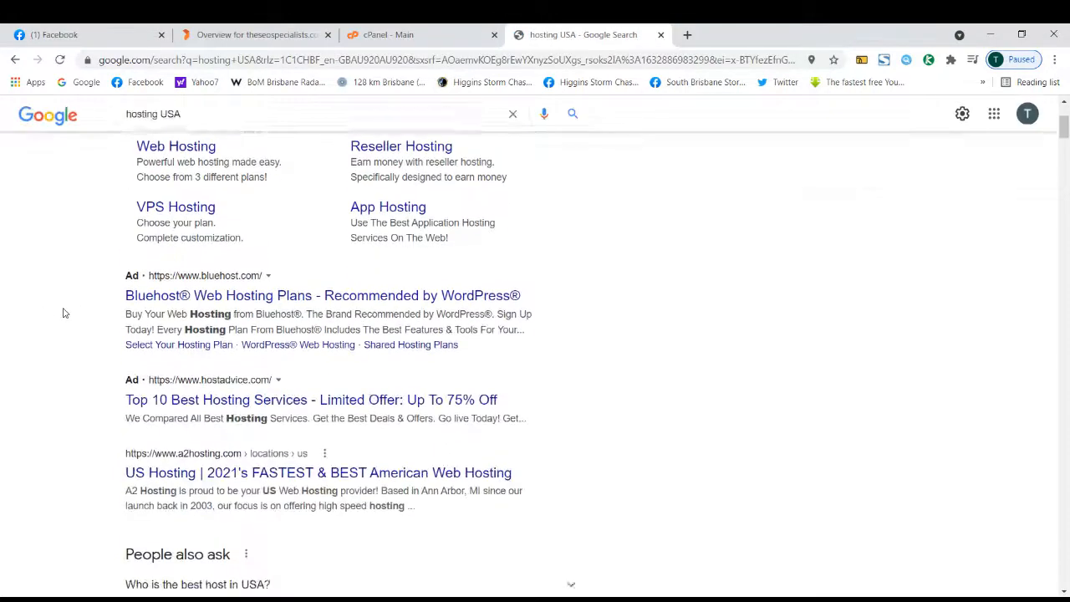
scroll(67, 312, "down", 2)
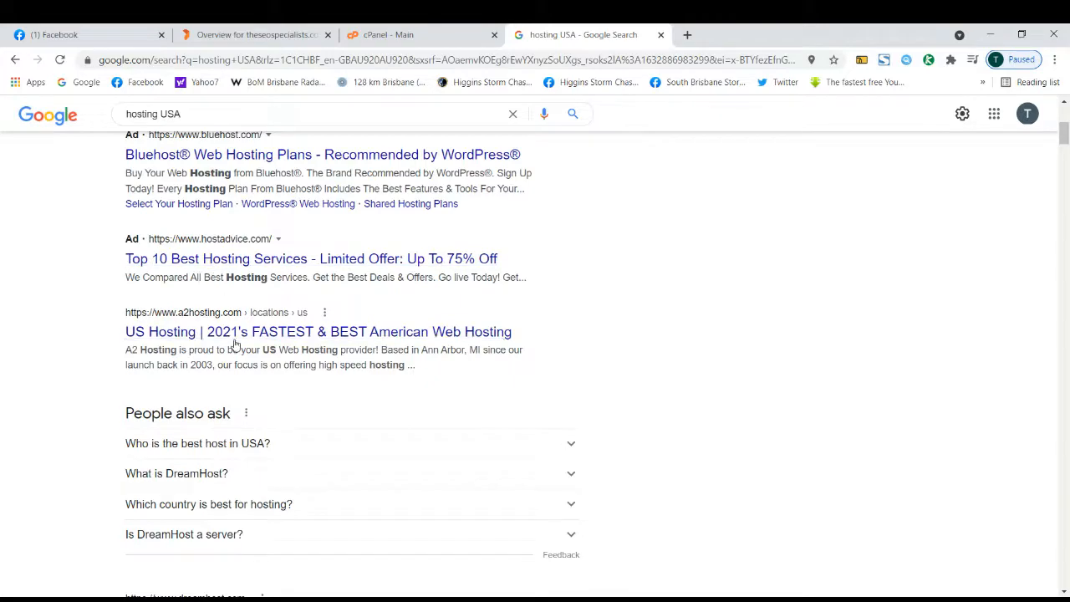
scroll(91, 354, "down", 4)
scroll(93, 352, "up", 3)
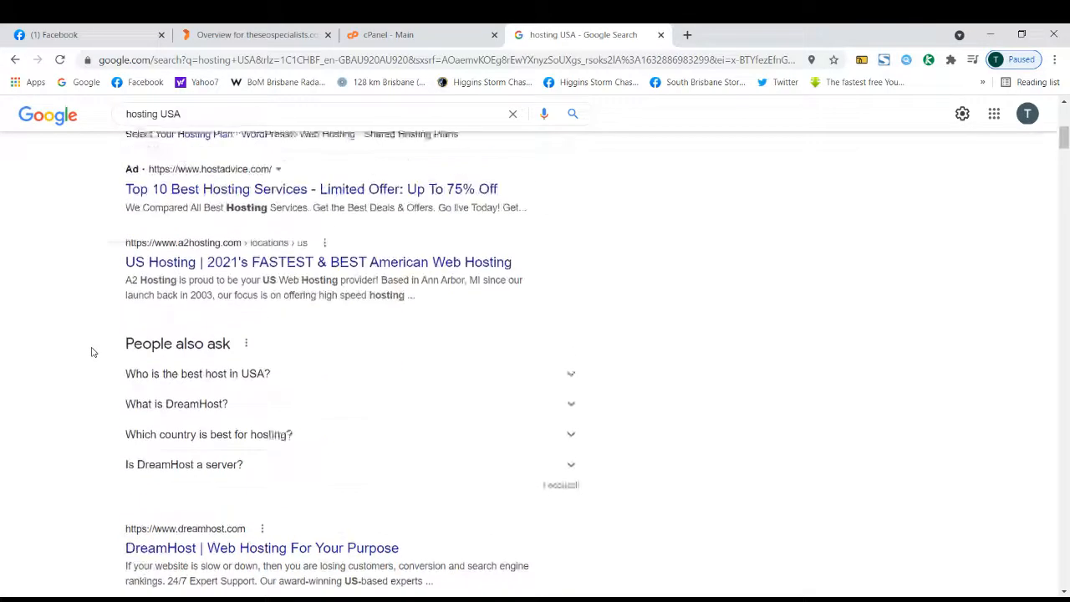
scroll(93, 352, "up", 2)
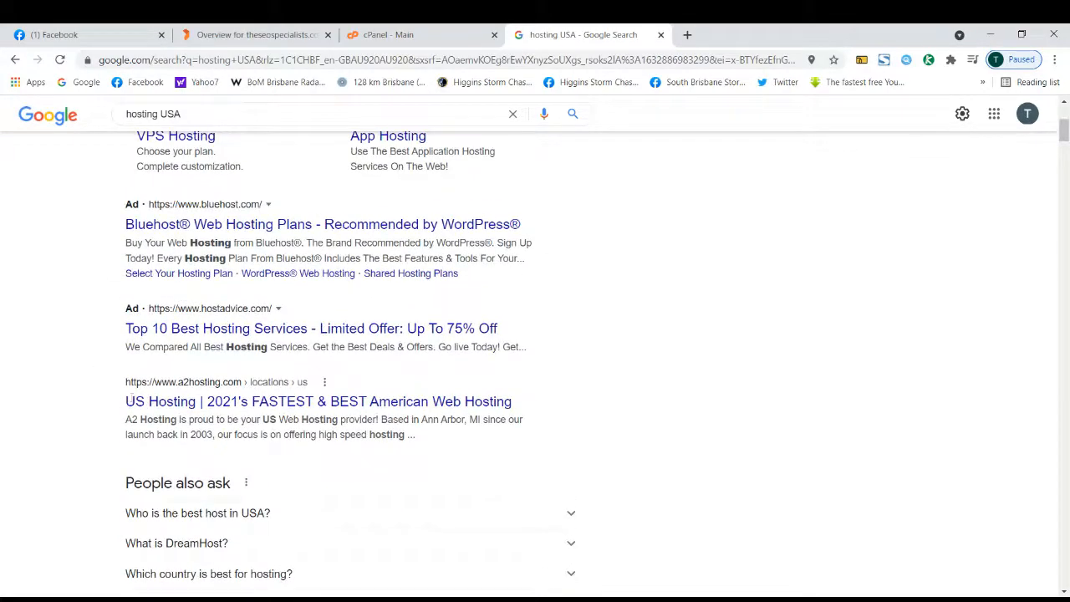
left_click_drag(127, 402, 195, 403)
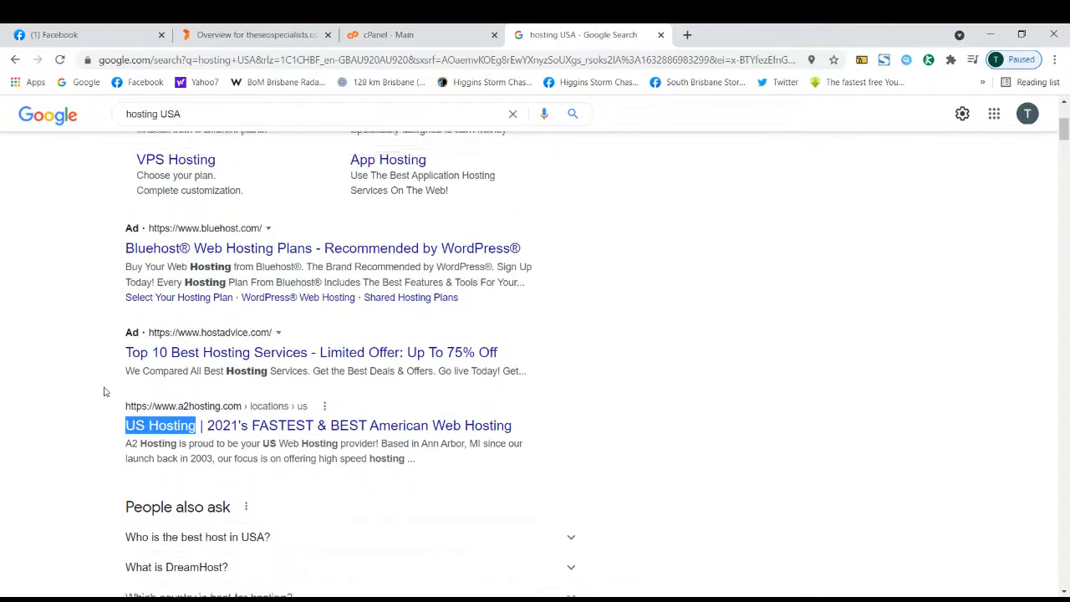
Examine the Web Hosting description in the HostGator ad and highlight "Powerful web hosting made easy."
scroll(105, 391, "up", 4)
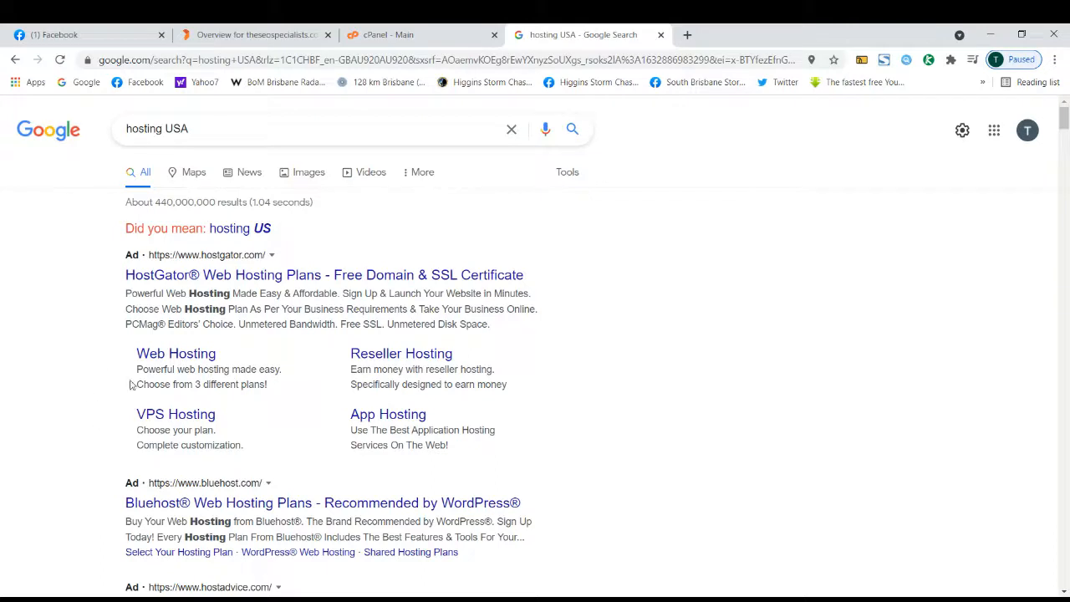
double_click(174, 372)
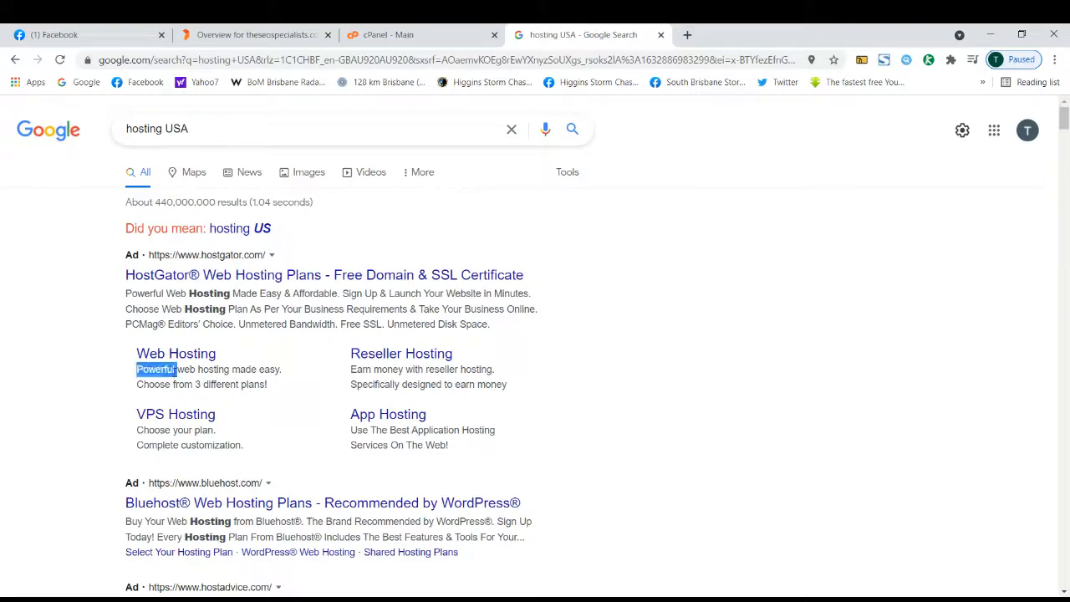
double_click(155, 384)
triple_click(156, 384)
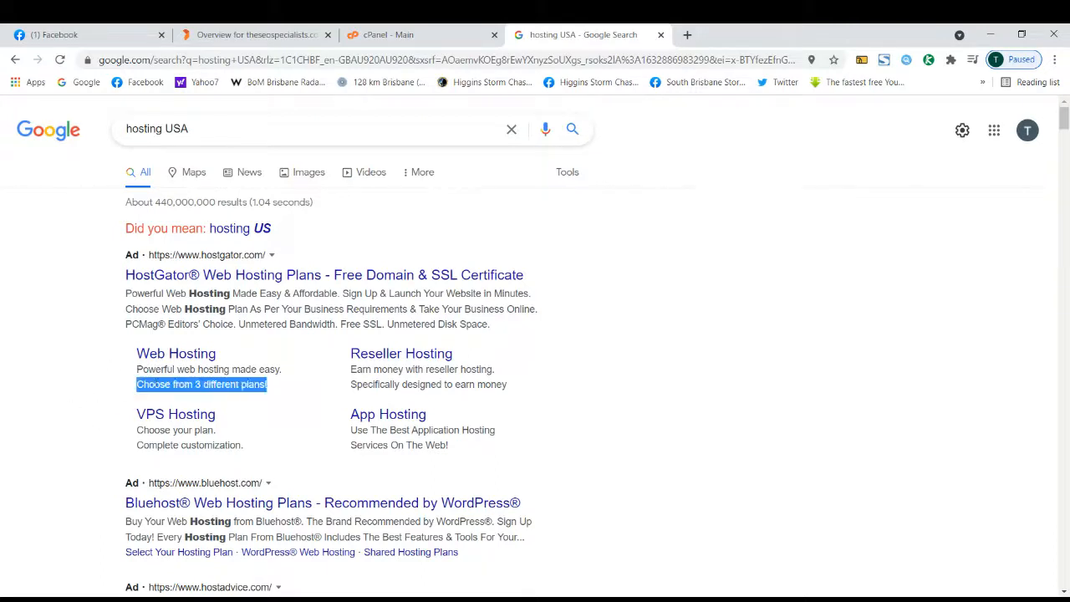
triple_click(173, 369)
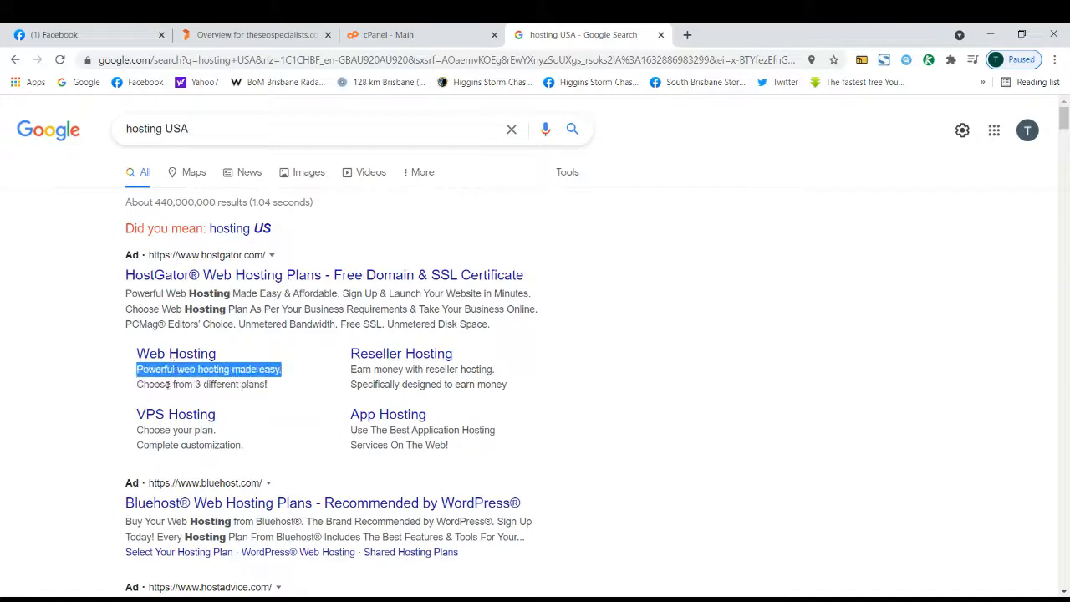
triple_click(167, 386)
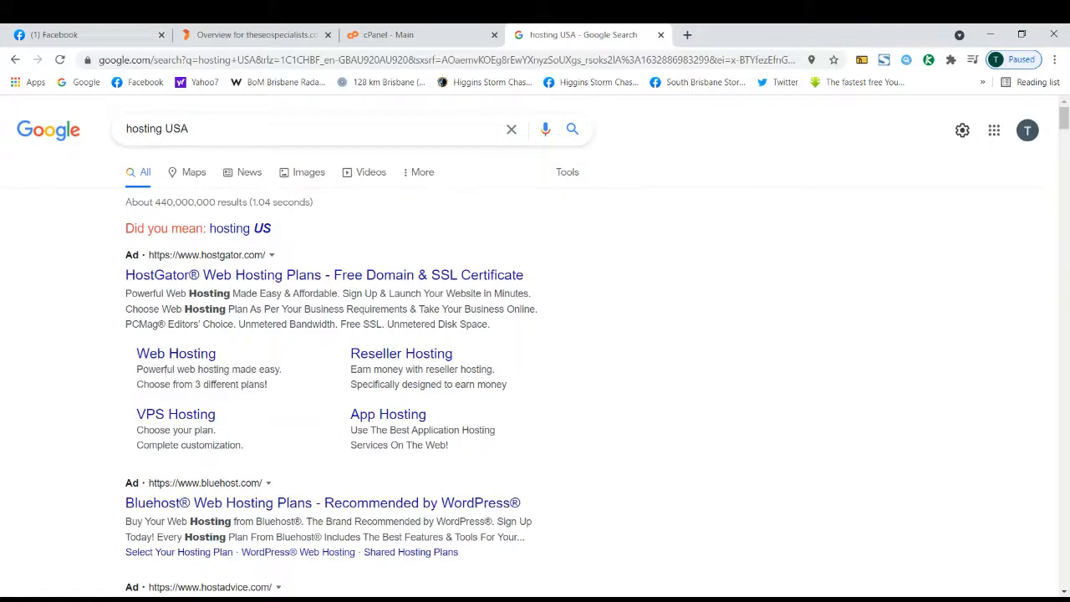
left_click_drag(136, 369, 282, 369)
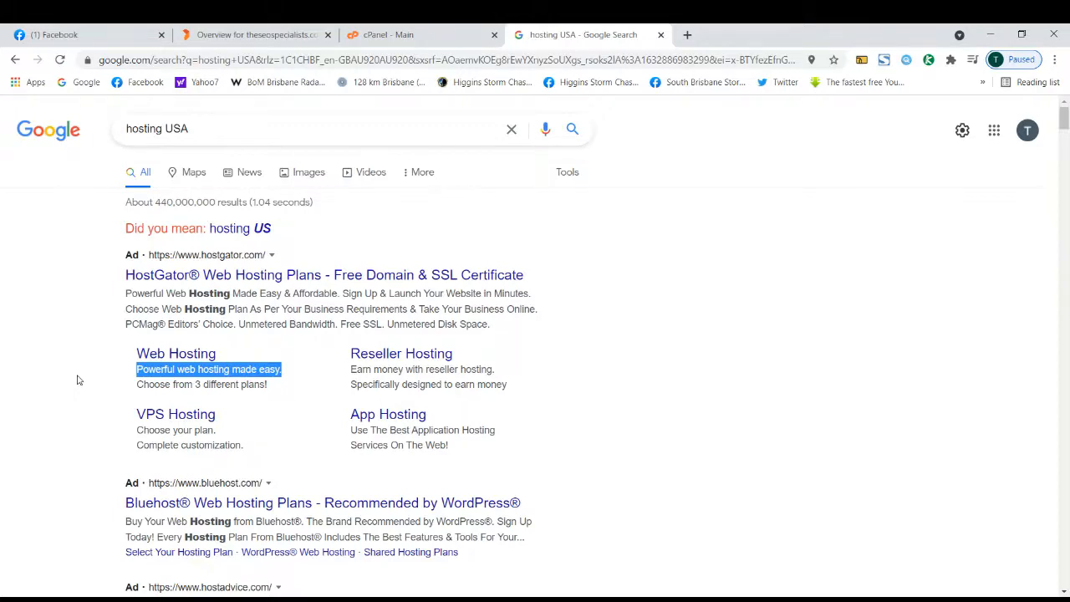
Compare the hosting providers listed in the results, from the HostGator and Bluehost ads to DreamHost and Hostinger
scroll(77, 380, "down", 4)
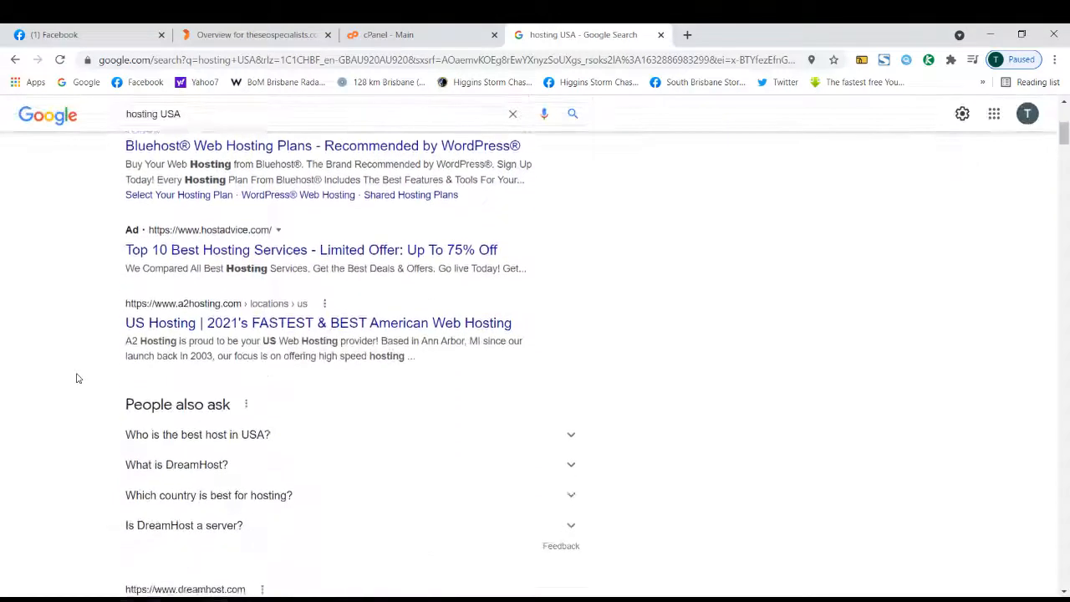
scroll(76, 379, "down", 5)
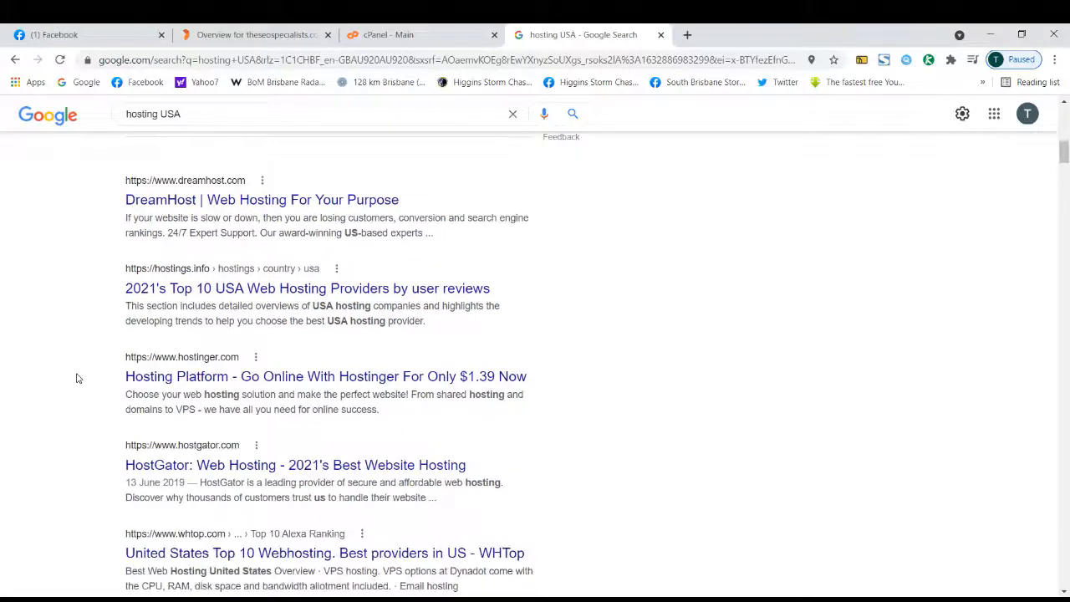
scroll(76, 379, "up", 7)
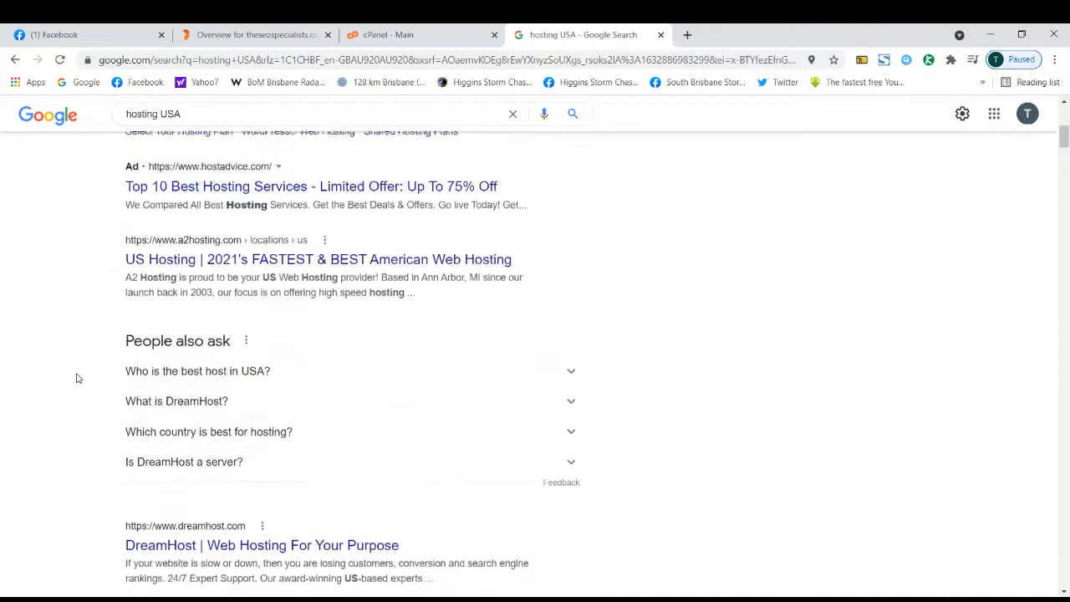
scroll(76, 379, "down", 6)
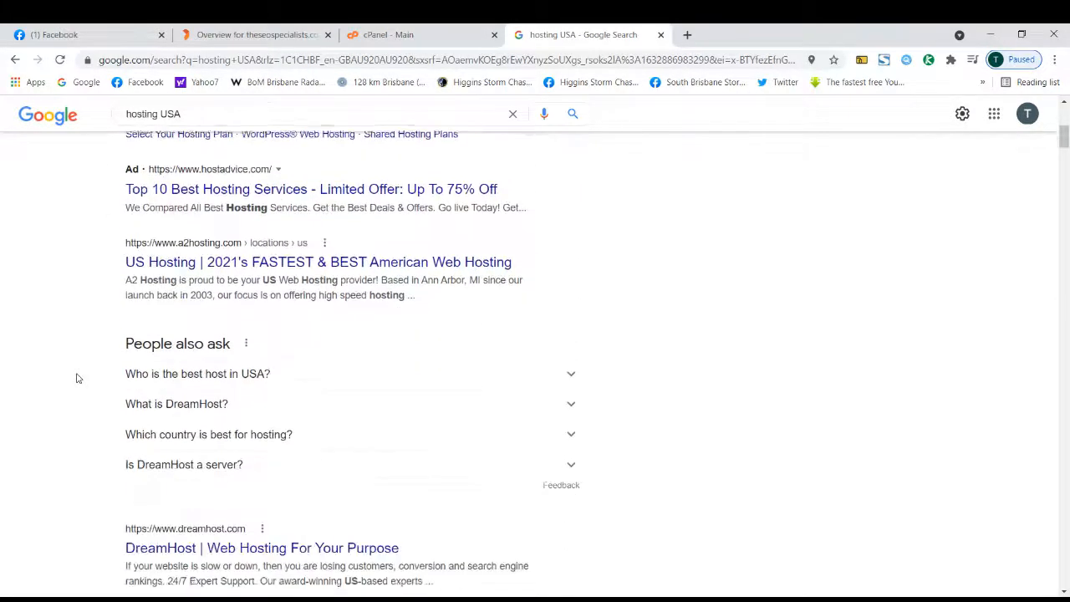
scroll(76, 379, "down", 2)
scroll(77, 378, "up", 2)
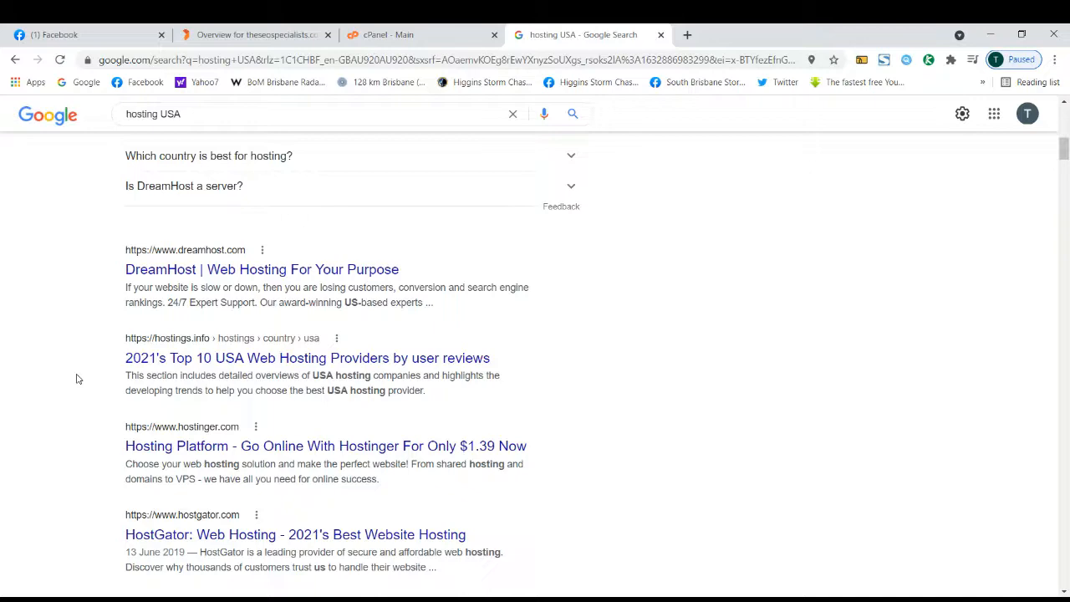
scroll(76, 379, "up", 5)
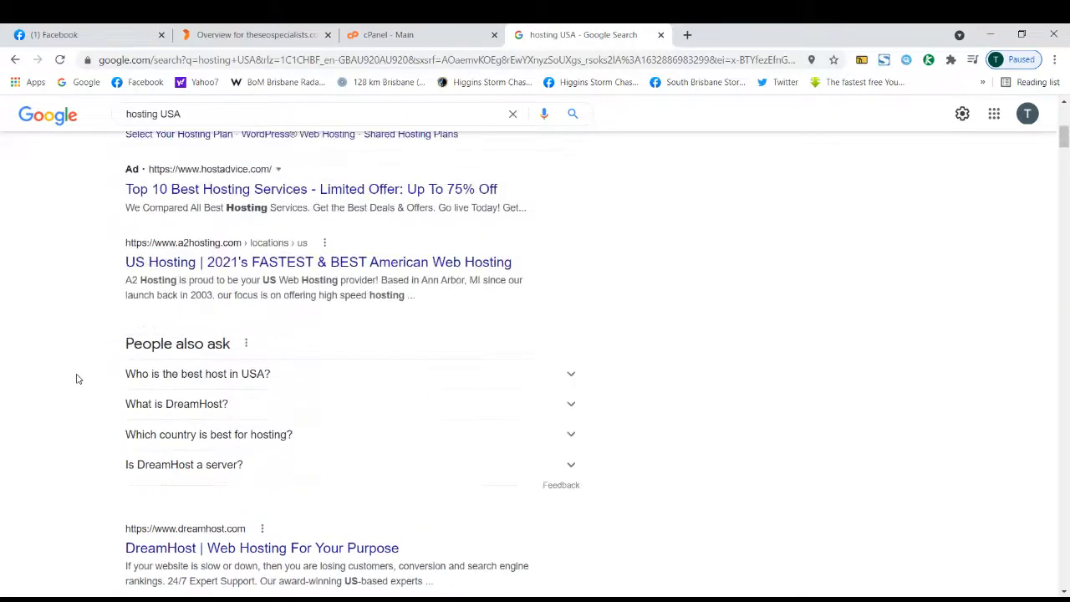
scroll(76, 379, "up", 3)
scroll(76, 378, "down", 2)
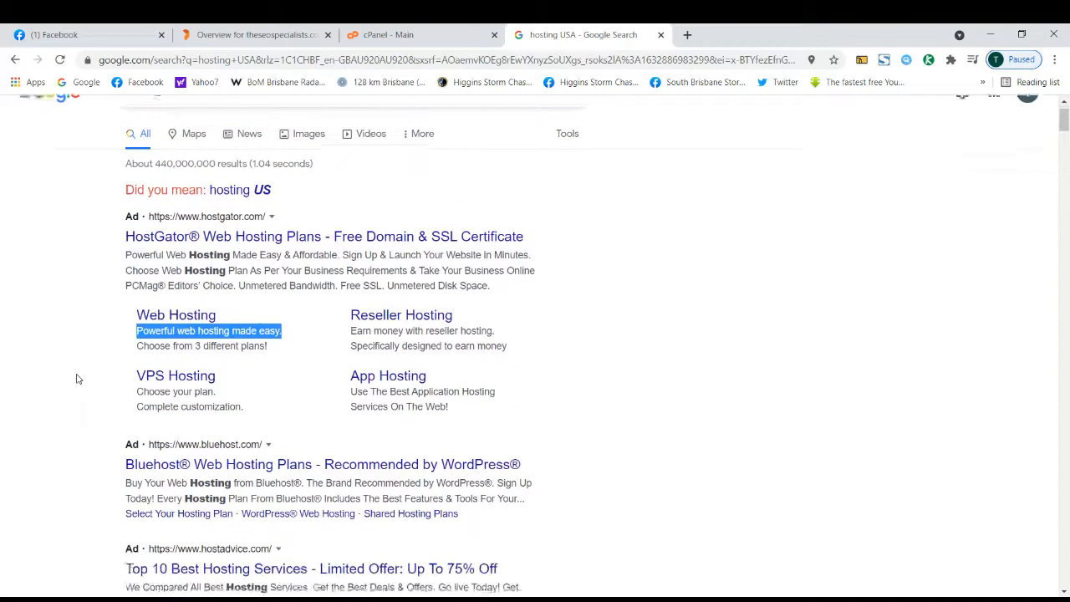
scroll(76, 379, "down", 1)
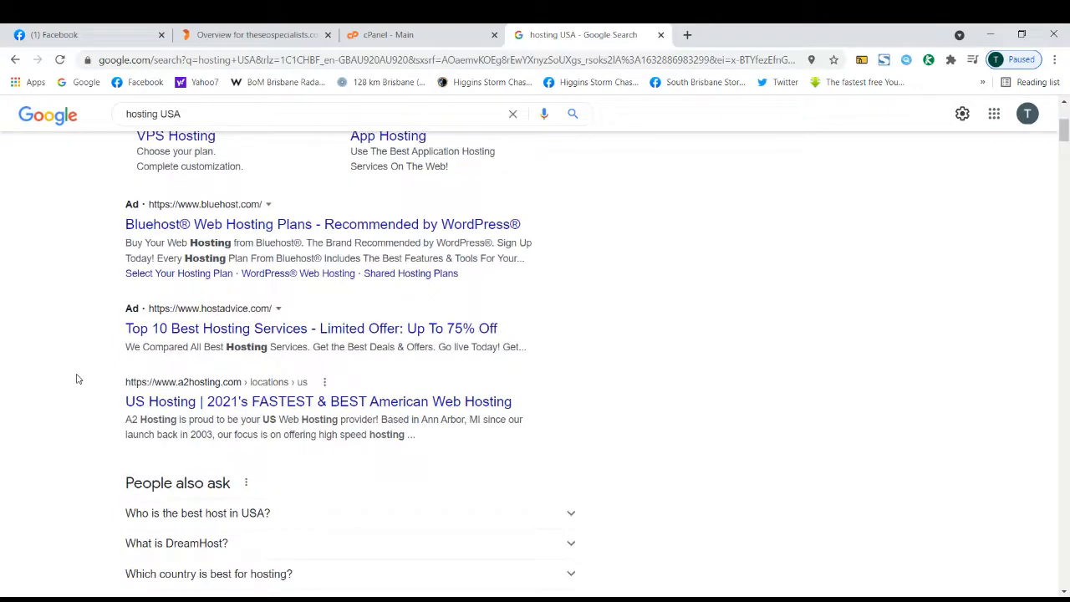
Examine the American hosting results, from the DreamHost, Hostinger and Bluehost listings back to the HostGator and A2 Hosting entries
scroll(76, 379, "down", 8)
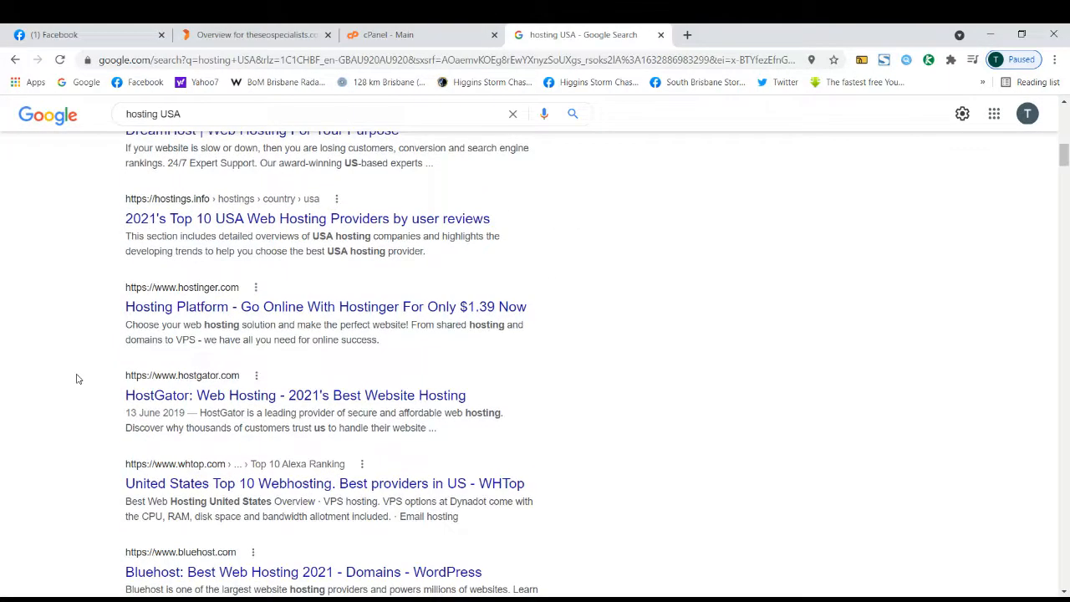
scroll(76, 378, "down", 1)
scroll(76, 379, "up", 3)
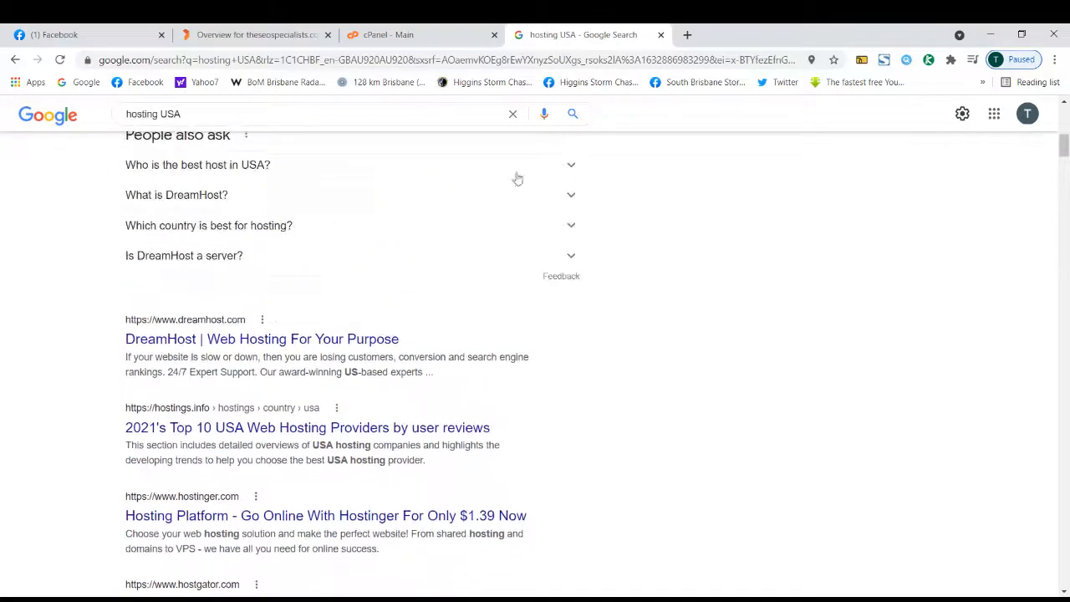
scroll(611, 237, "up", 6)
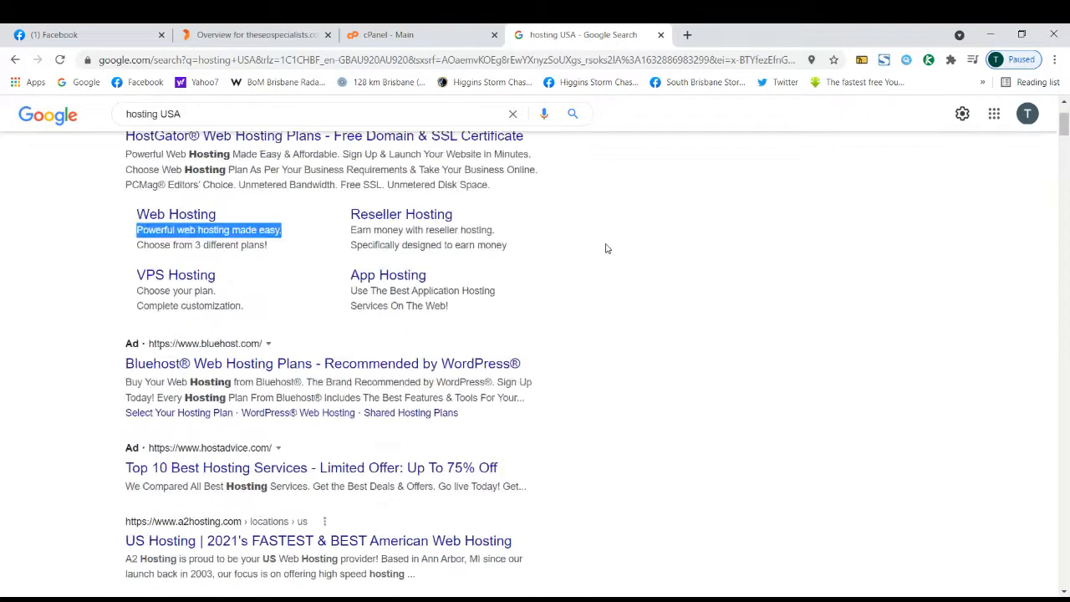
scroll(607, 248, "up", 2)
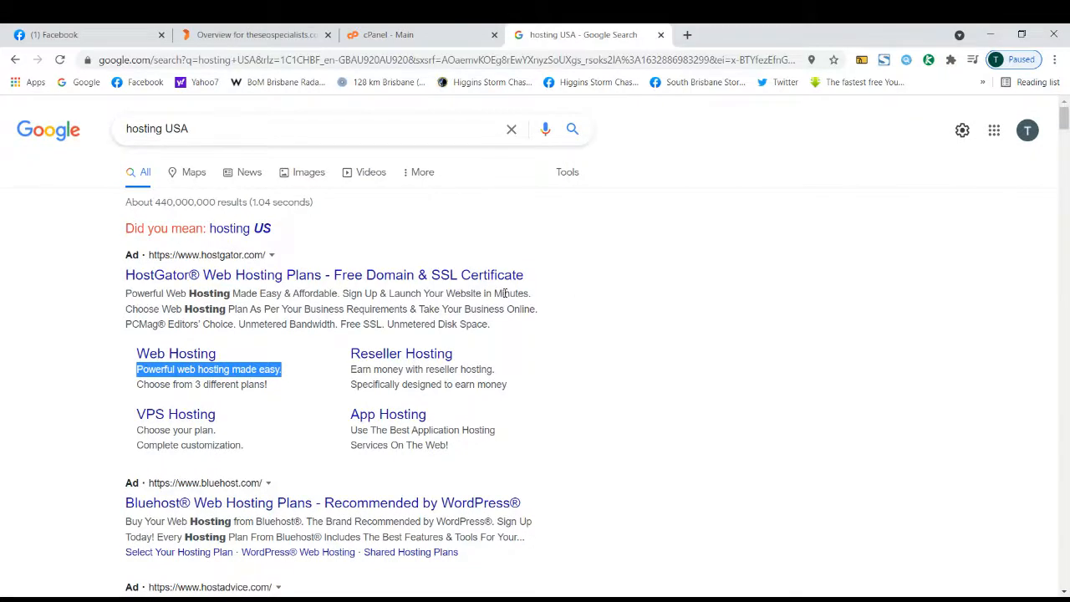
double_click(464, 294)
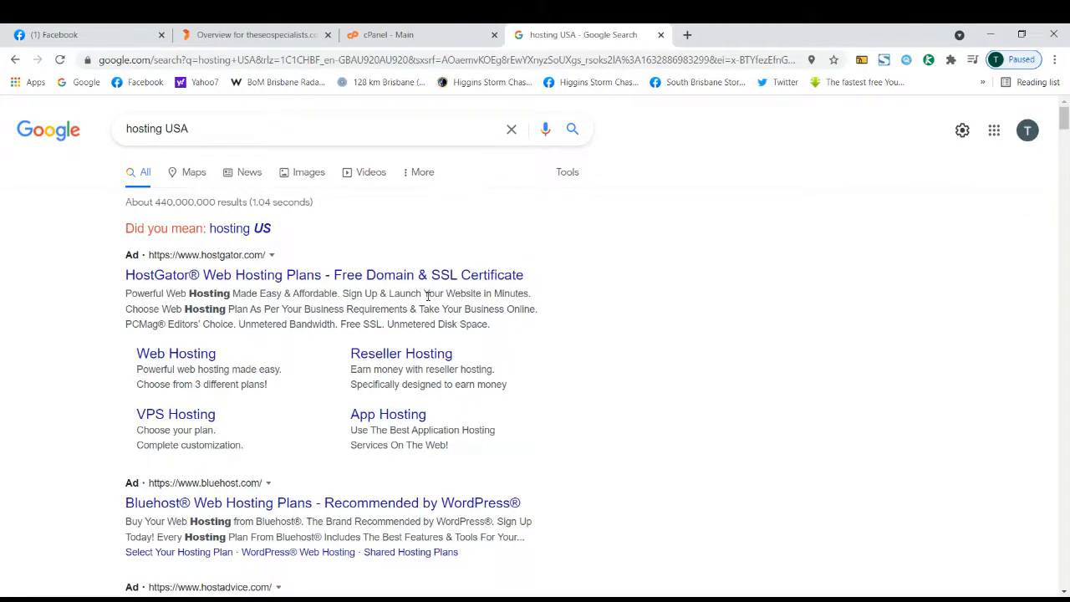
scroll(88, 304, "down", 3)
scroll(90, 313, "down", 2)
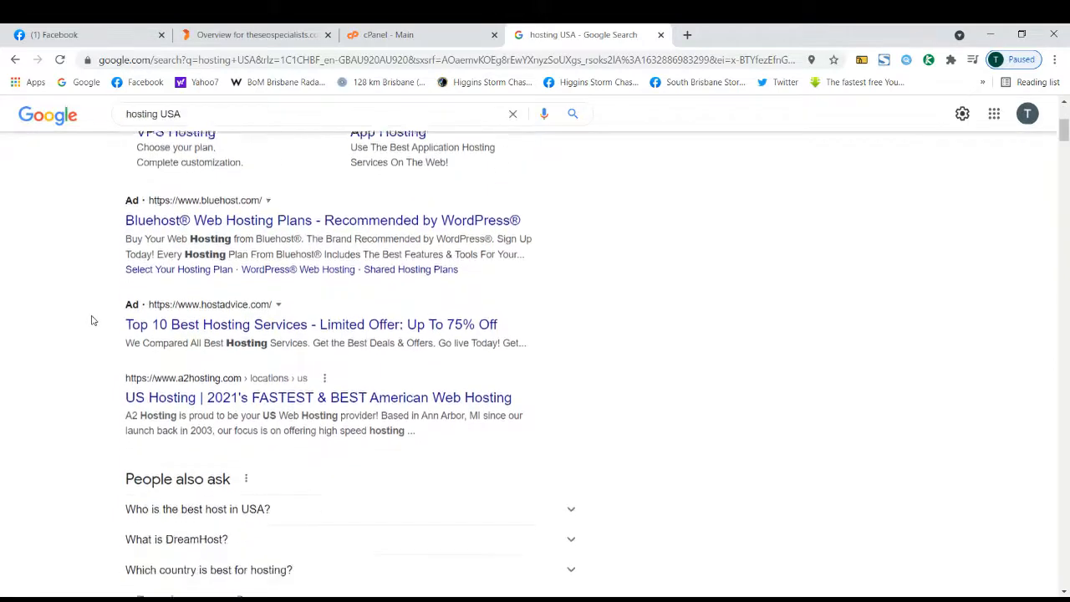
Shorten the Google query to "hosting", run the search and open the VentraIP Australia website from the results
double_click(171, 114)
key("BackSpace")
key("Return")
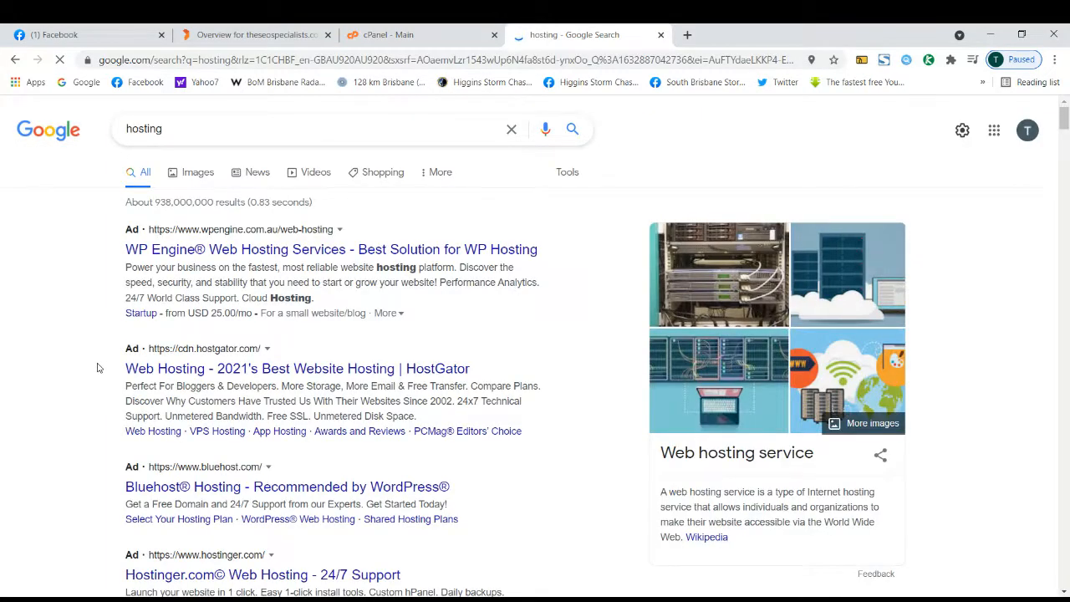
scroll(91, 365, "down", 3)
scroll(80, 370, "down", 4)
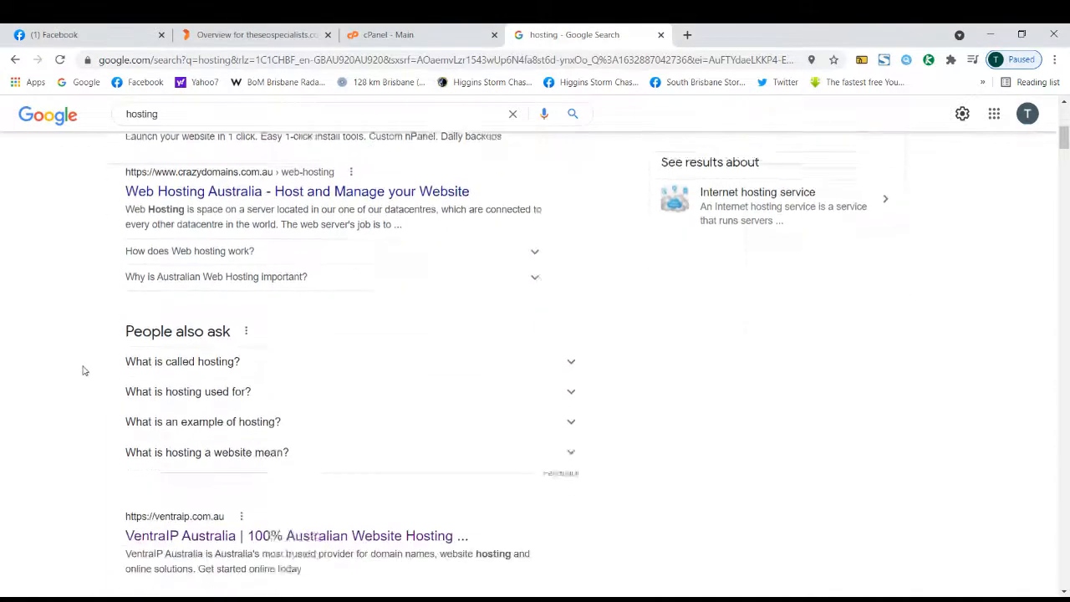
left_click(177, 369)
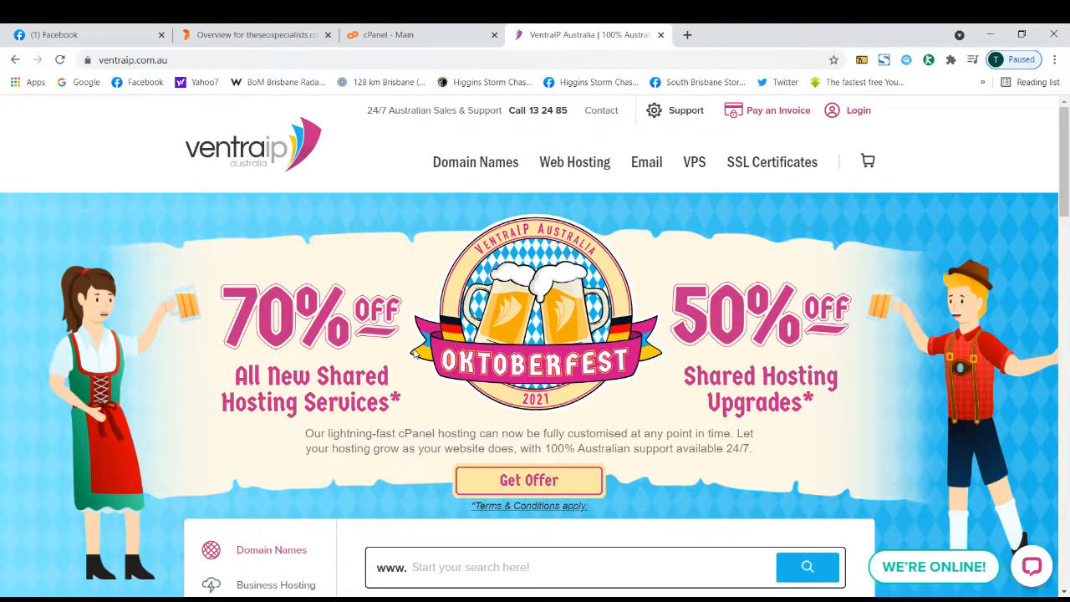
Look over the VentraIP homepage and view its Business, Custom, WordPress and VPS hosting offers
scroll(280, 320, "down", 2)
scroll(280, 320, "down", 2)
scroll(280, 320, "up", 4)
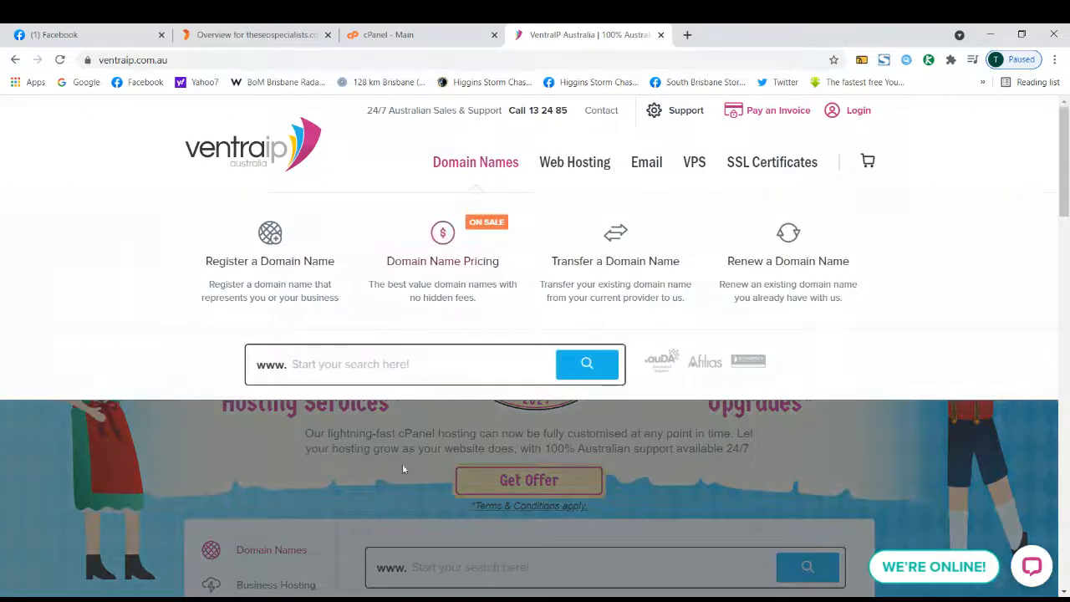
scroll(165, 367, "down", 3)
scroll(165, 368, "down", 2)
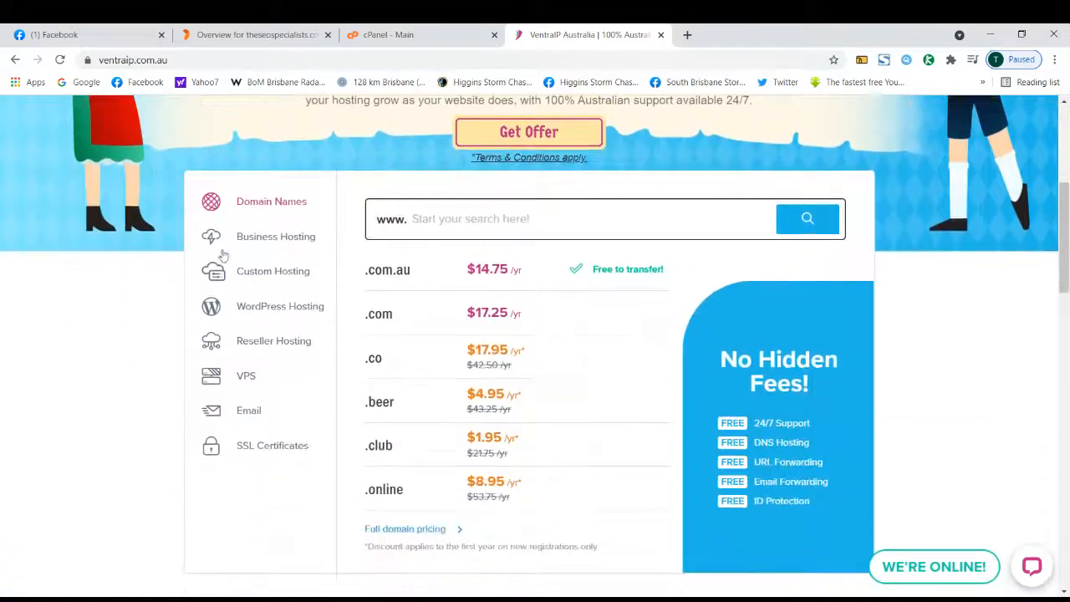
left_click(270, 237)
left_click(268, 276)
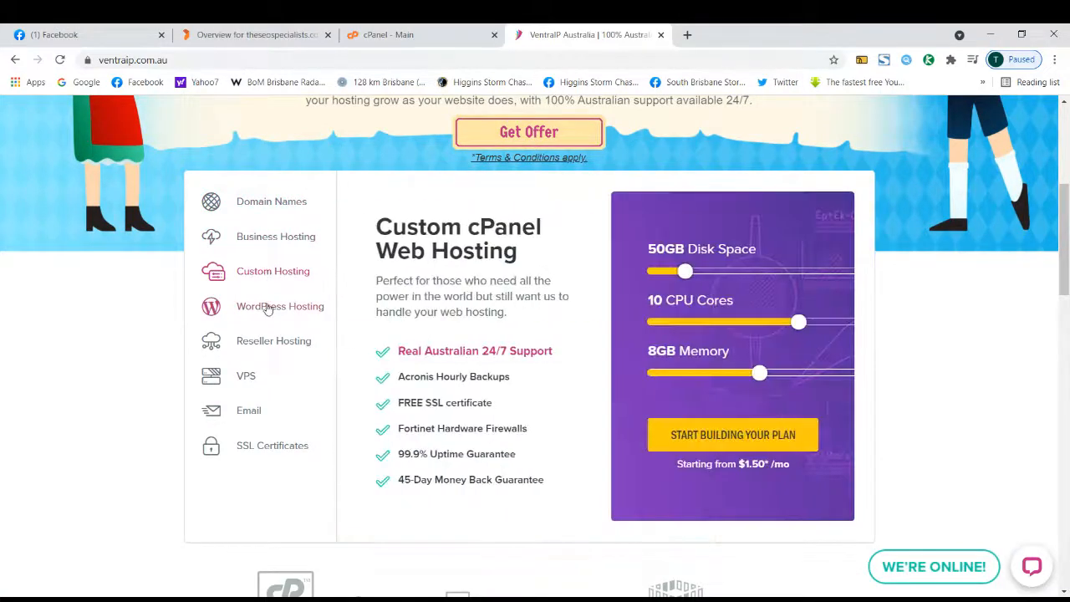
left_click(270, 306)
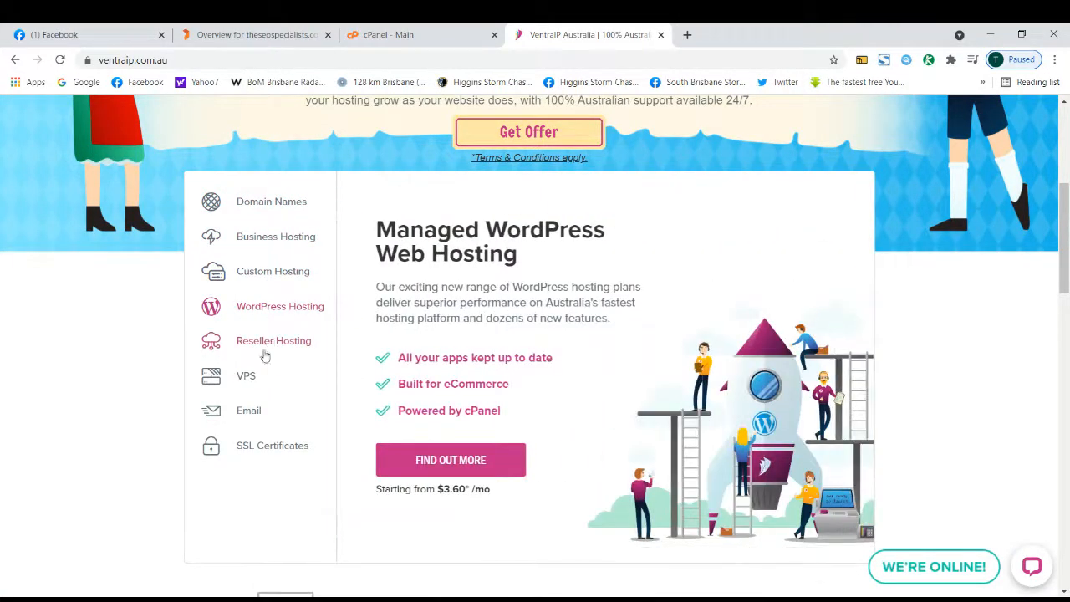
left_click(245, 378)
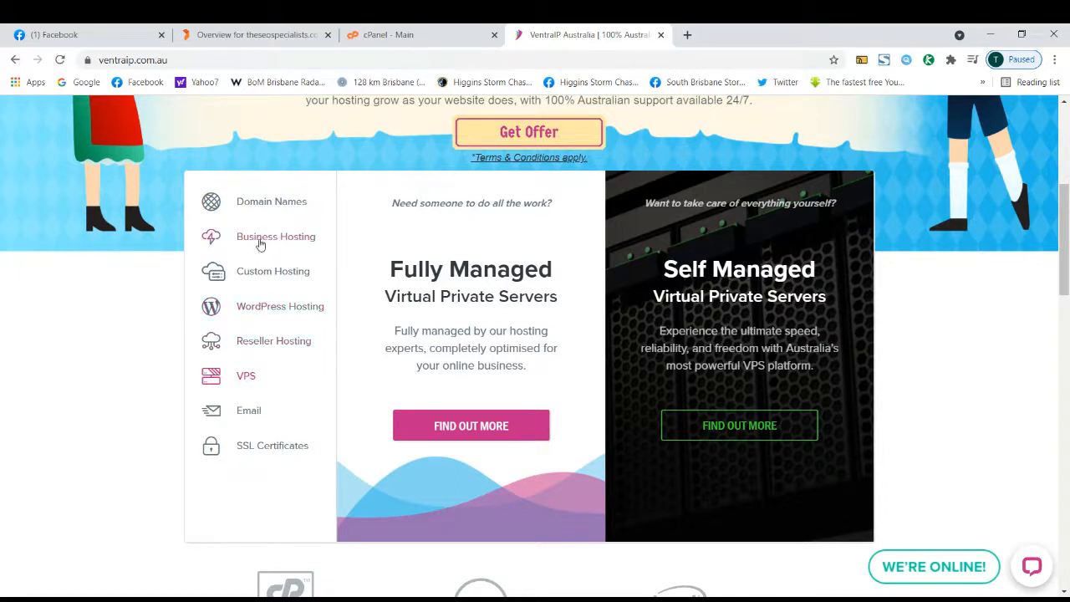
Compare the Business Hosting plans with the Managed WordPress Web Hosting offer on the VentraIP homepage
scroll(210, 277, "up", 2)
scroll(251, 310, "down", 1)
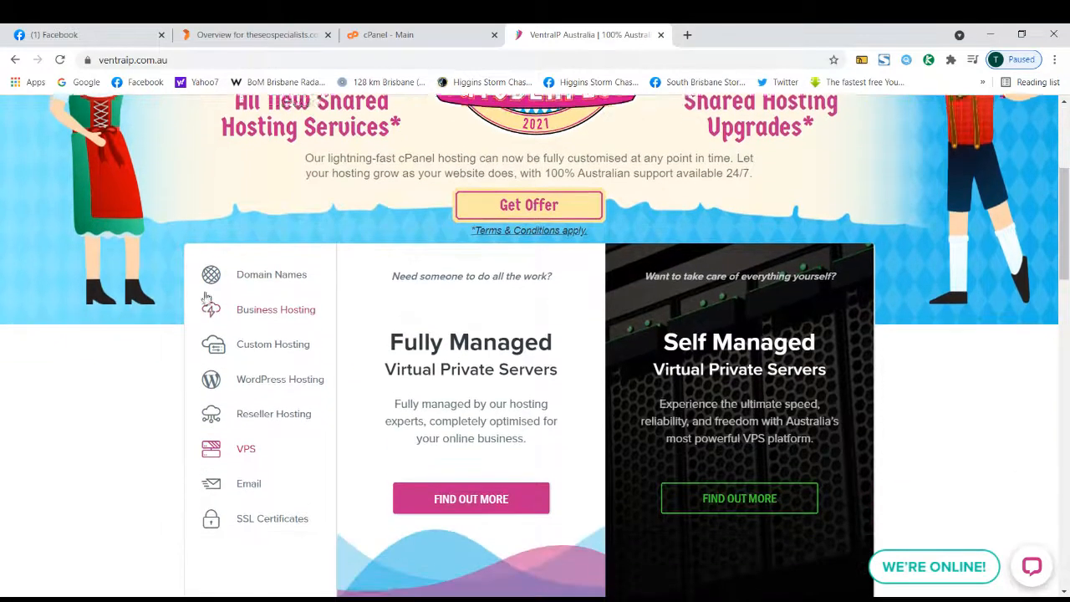
left_click(254, 309)
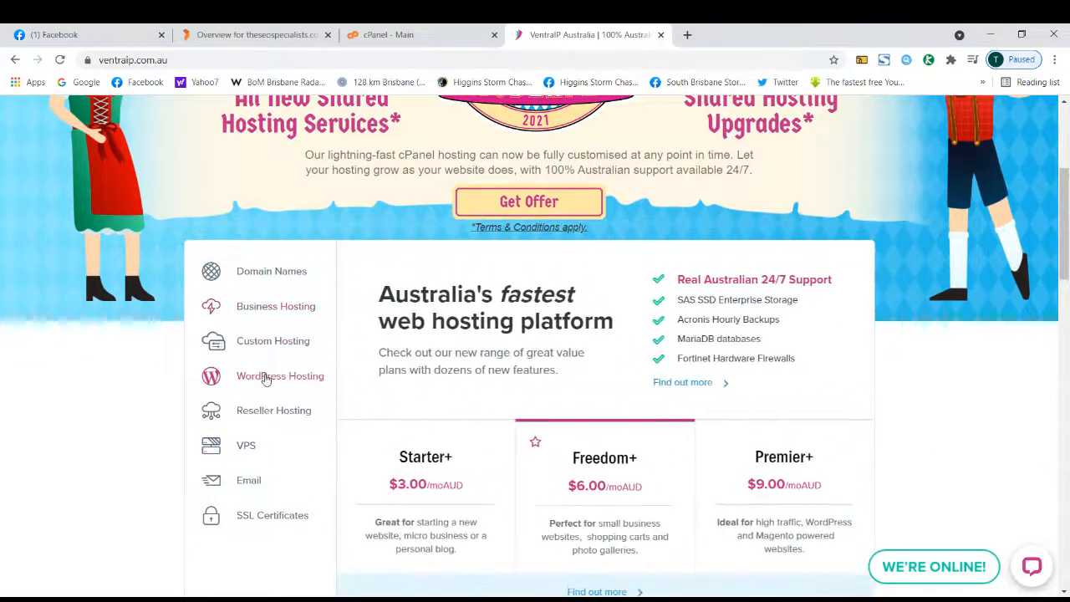
left_click(264, 378)
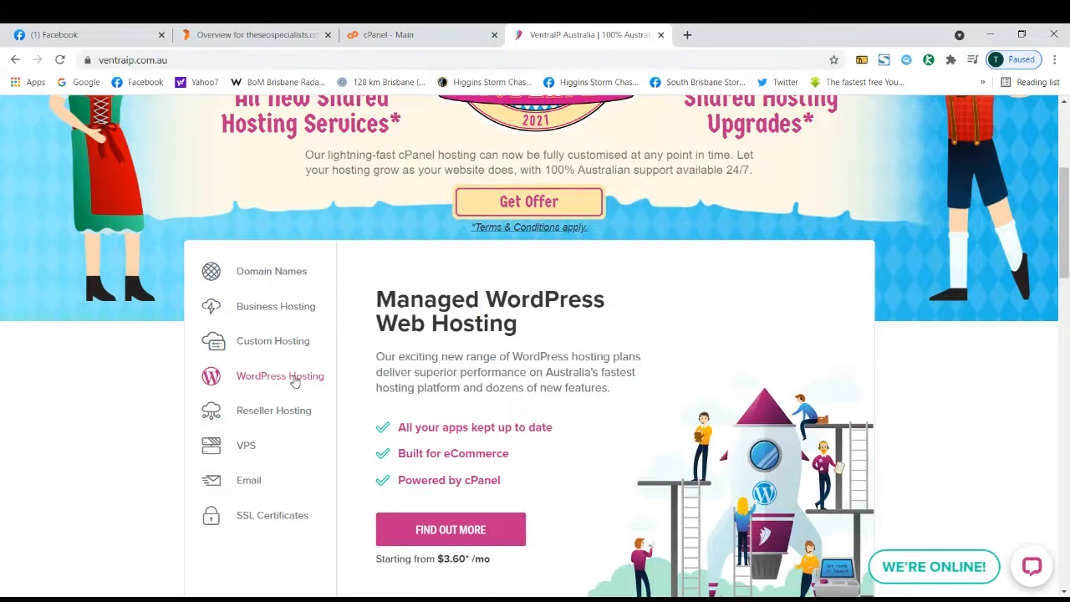
scroll(291, 378, "down", 2)
scroll(270, 381, "up", 2)
scroll(194, 388, "up", 3)
scroll(93, 407, "down", 3)
Show the Custom Hosting offer and start building a custom cPanel hosting plan
left_click(268, 341)
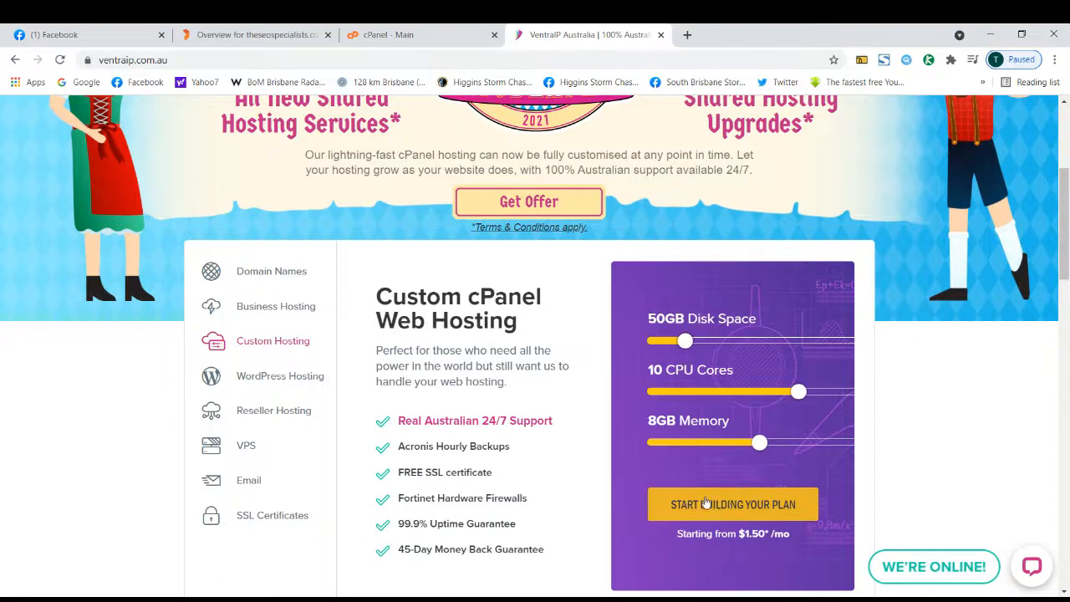
scroll(470, 336, "up", 3)
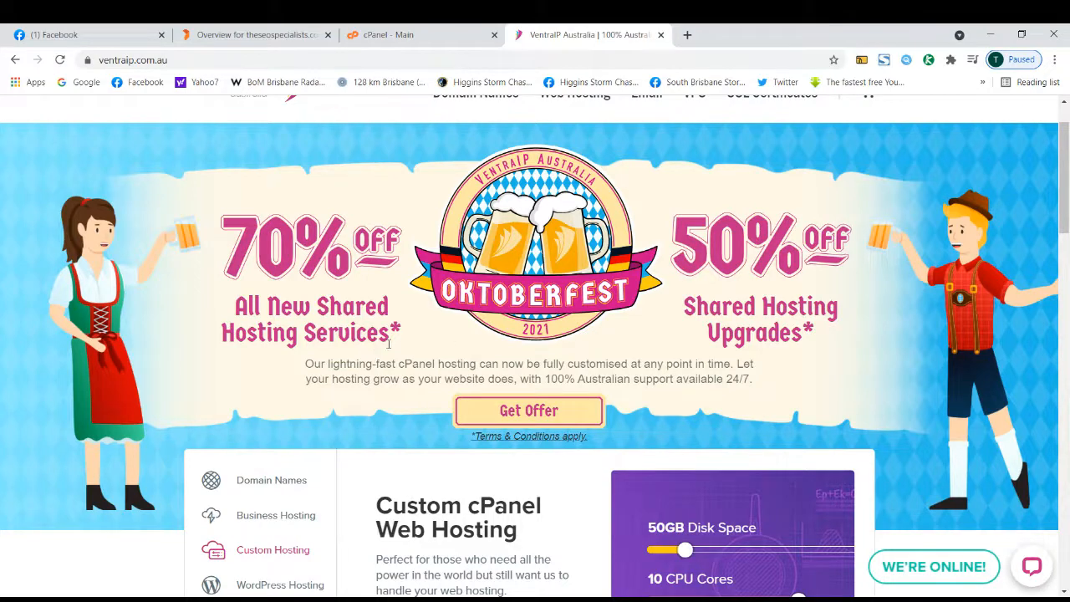
scroll(388, 341, "down", 3)
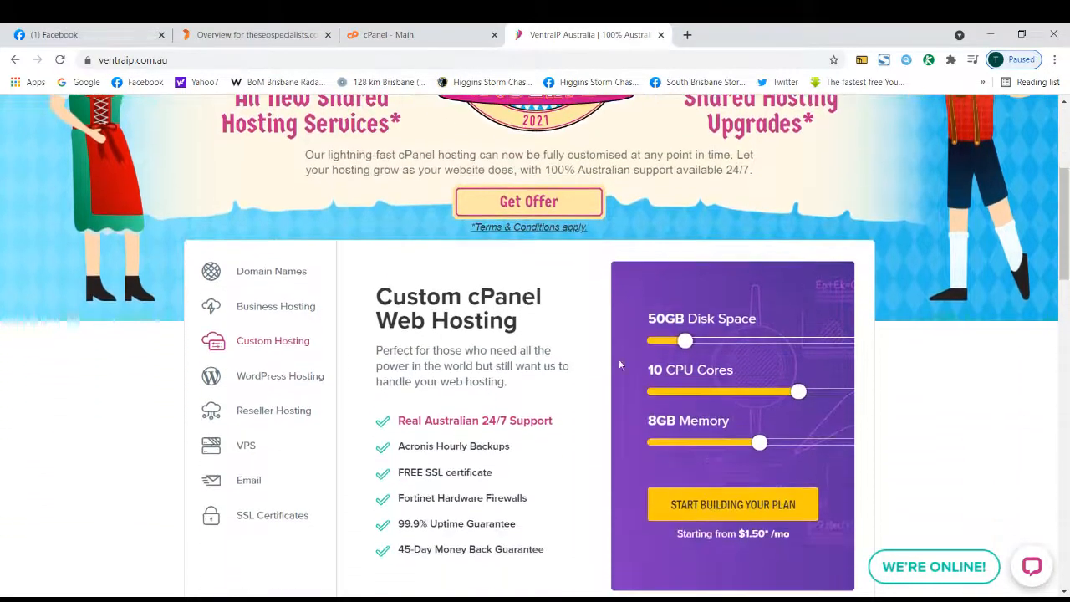
scroll(633, 406, "down", 1)
left_click(721, 440)
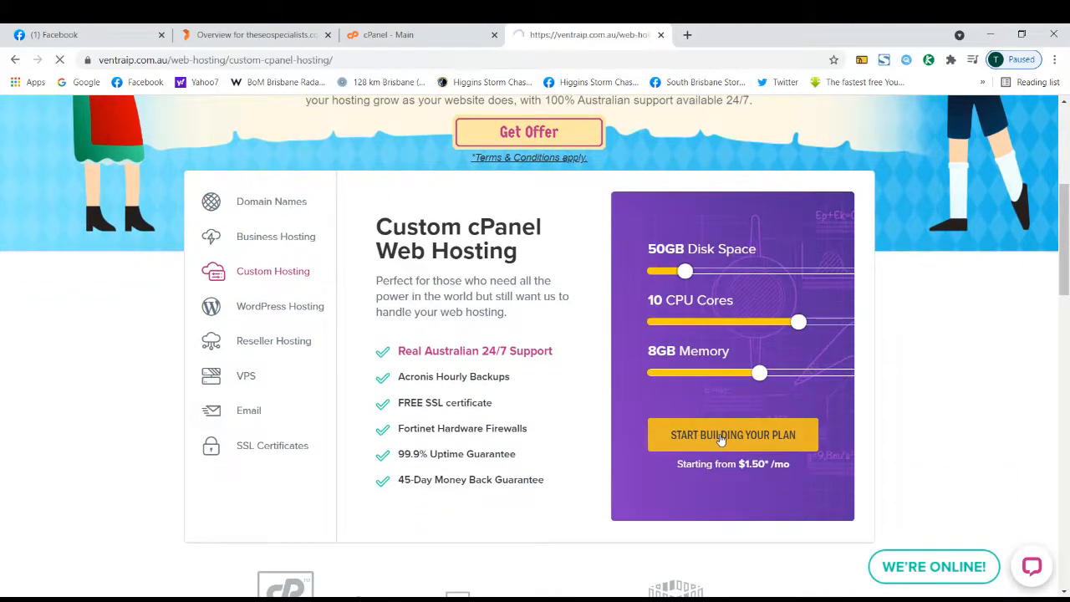
Configure the custom cPanel hosting plan with 2GB disk space, 100% CPU and 1GB memory
scroll(332, 387, "down", 8)
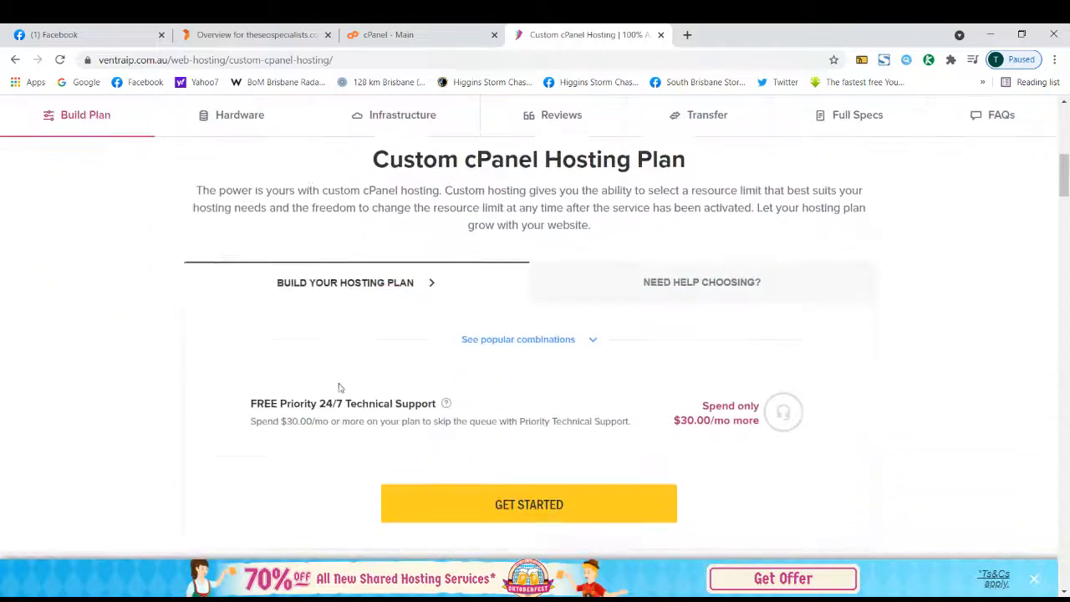
scroll(383, 343, "down", 1)
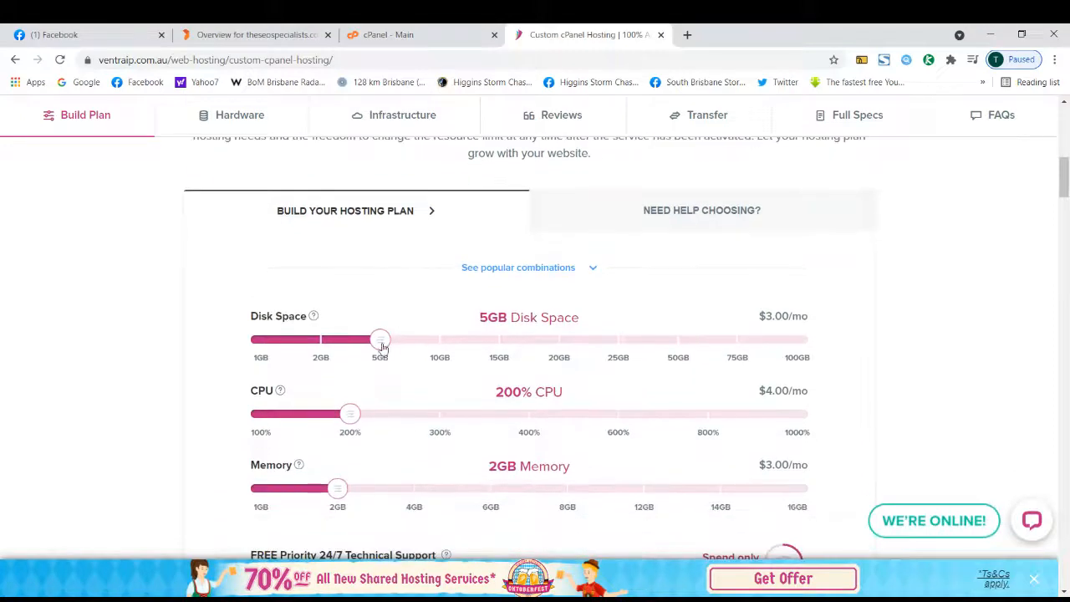
scroll(387, 345, "down", 1)
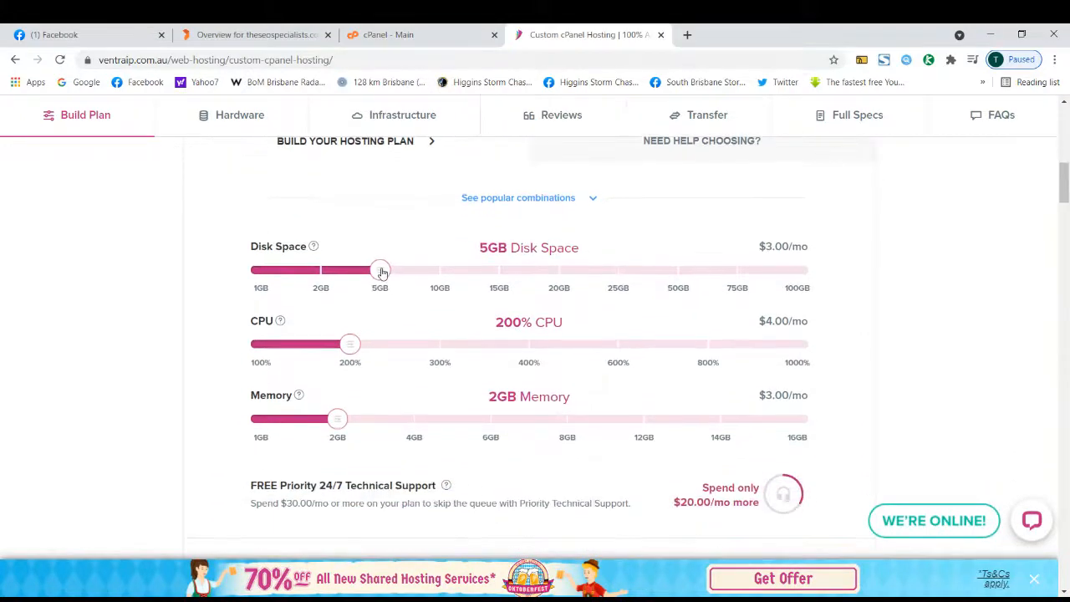
left_click_drag(380, 271, 316, 289)
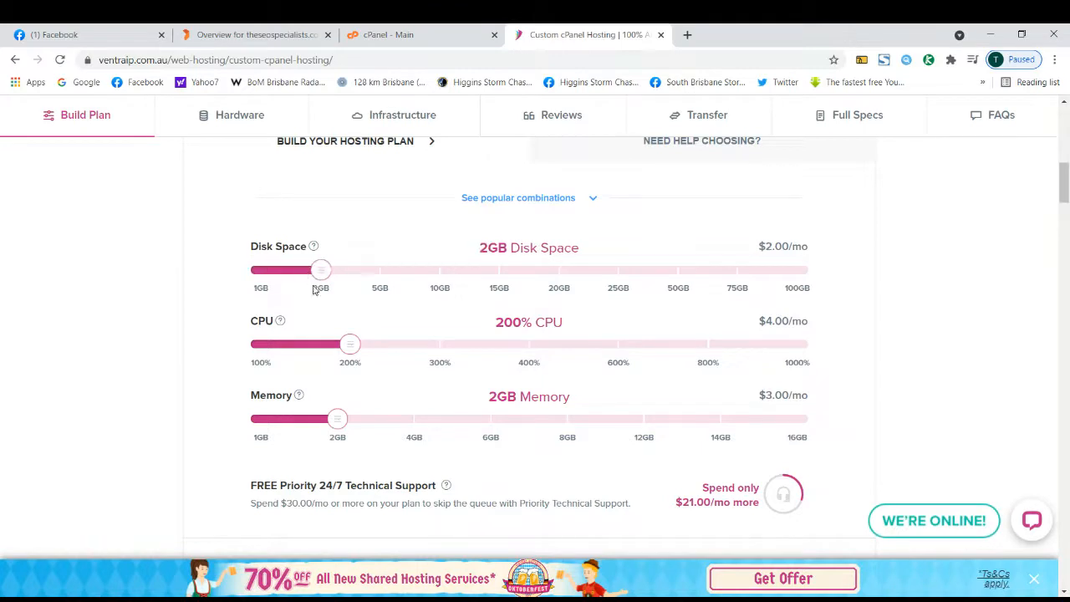
left_click_drag(350, 346, 242, 341)
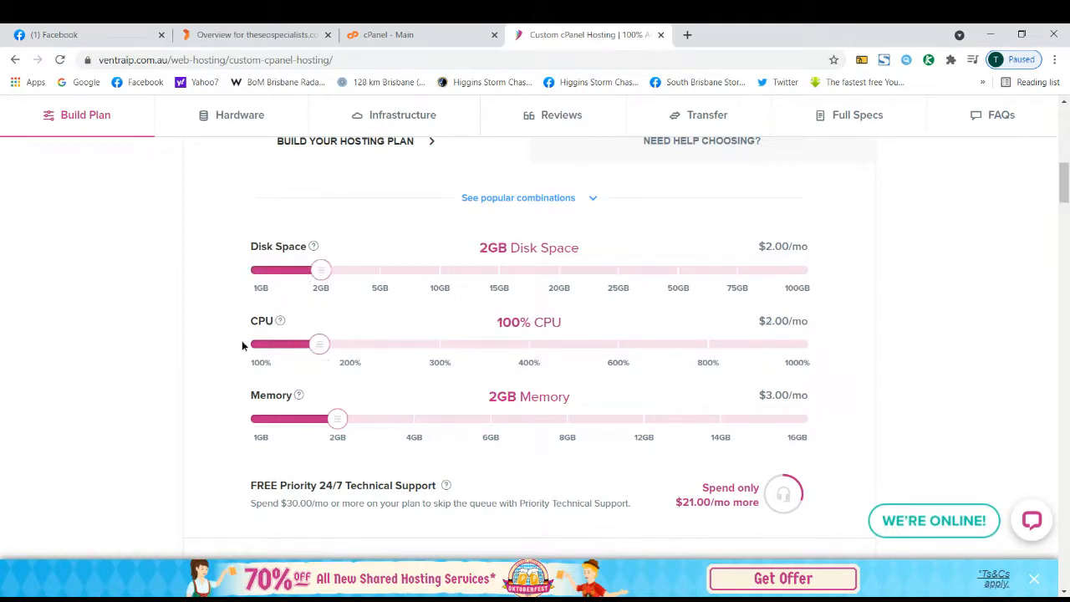
left_click(272, 428)
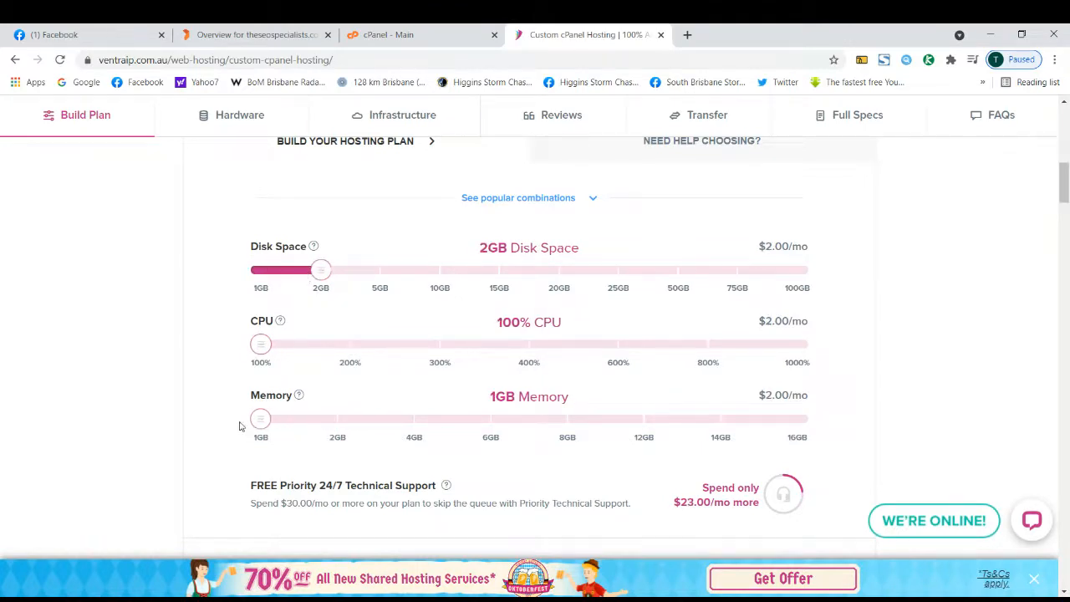
Raise the custom hosting plan's resources to 200% CPU and 2GB memory
left_click(338, 348)
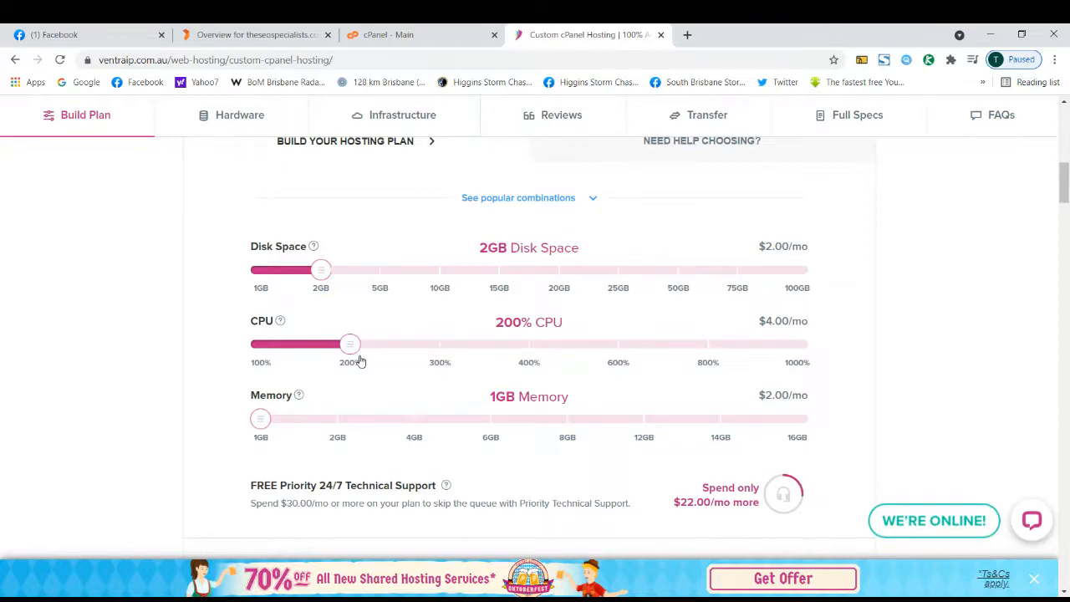
scroll(371, 382, "down", 2)
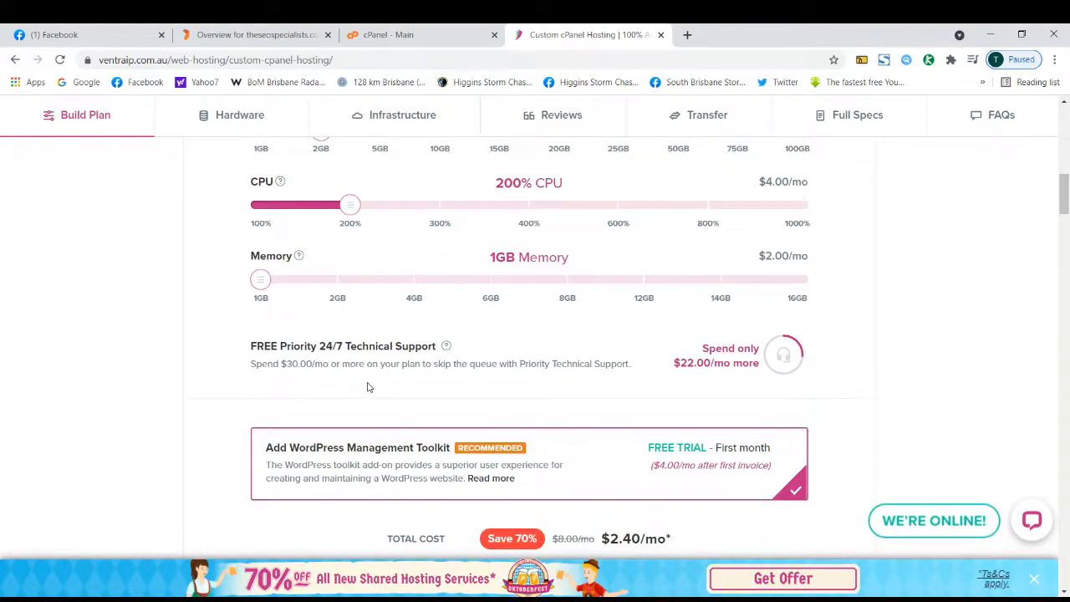
scroll(365, 388, "down", 1)
scroll(365, 389, "up", 3)
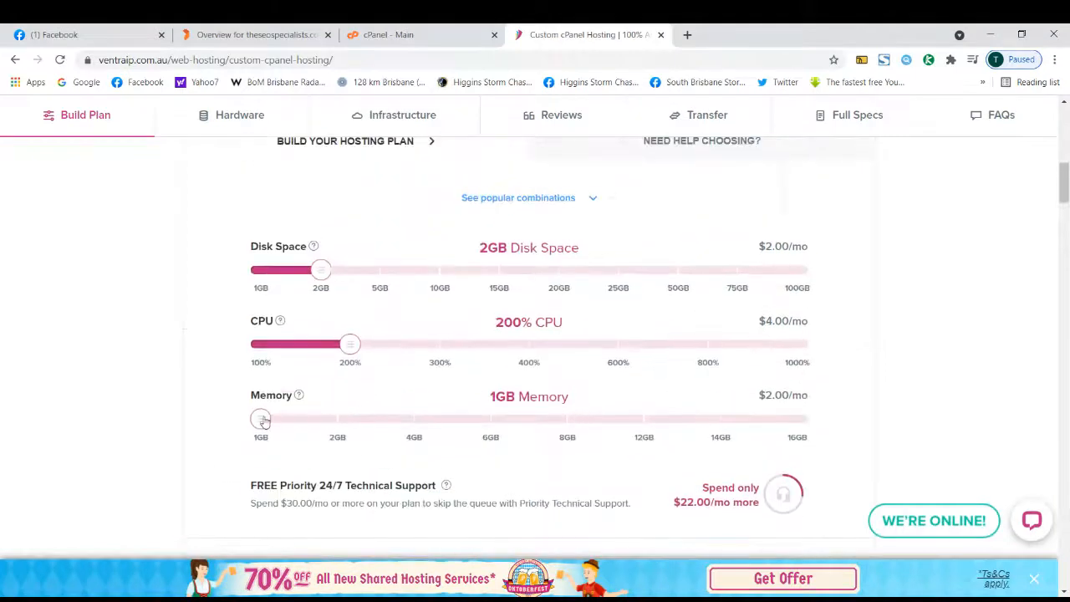
left_click_drag(262, 421, 333, 417)
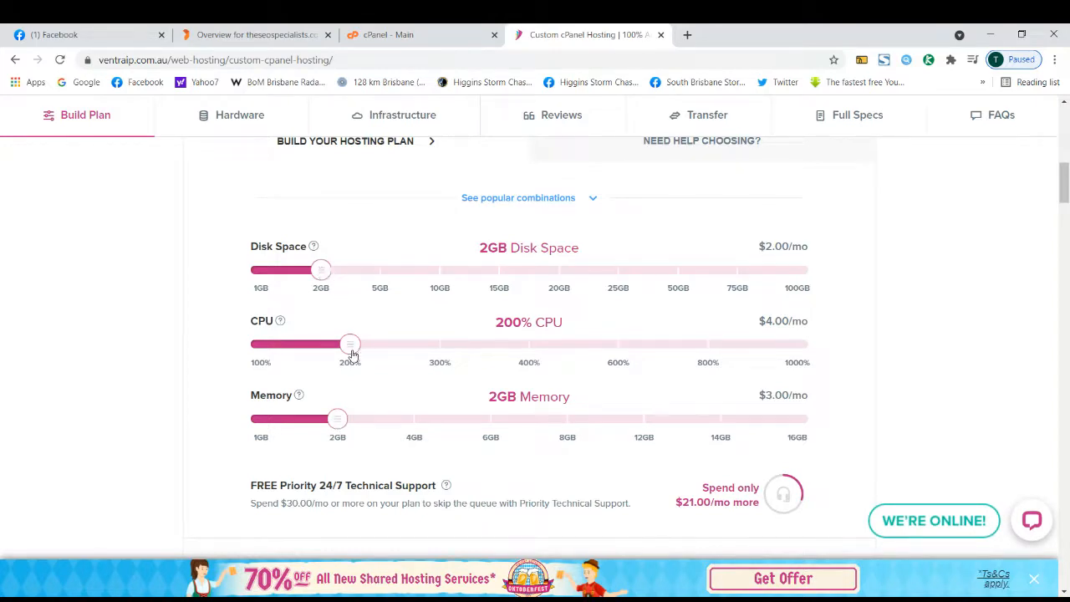
Check the configured hosting plan's discounted total monthly cost below the WordPress Management Toolkit add-on
scroll(545, 456, "down", 3)
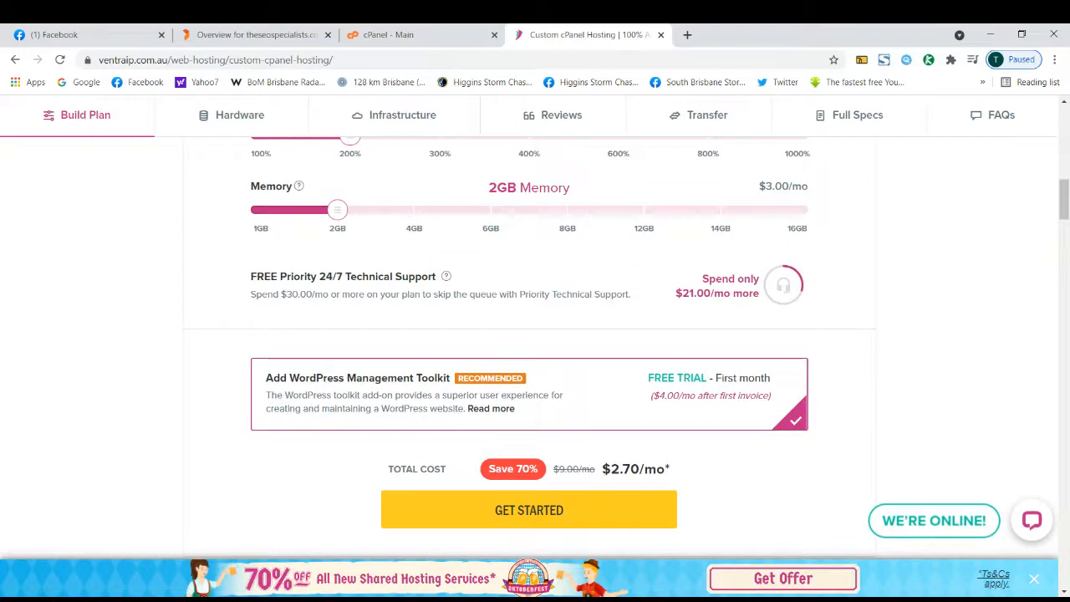
double_click(681, 476)
double_click(660, 469)
View the "Need help choosing?" section of the Custom cPanel Hosting Plan and return to "Build your hosting plan"
scroll(165, 410, "up", 3)
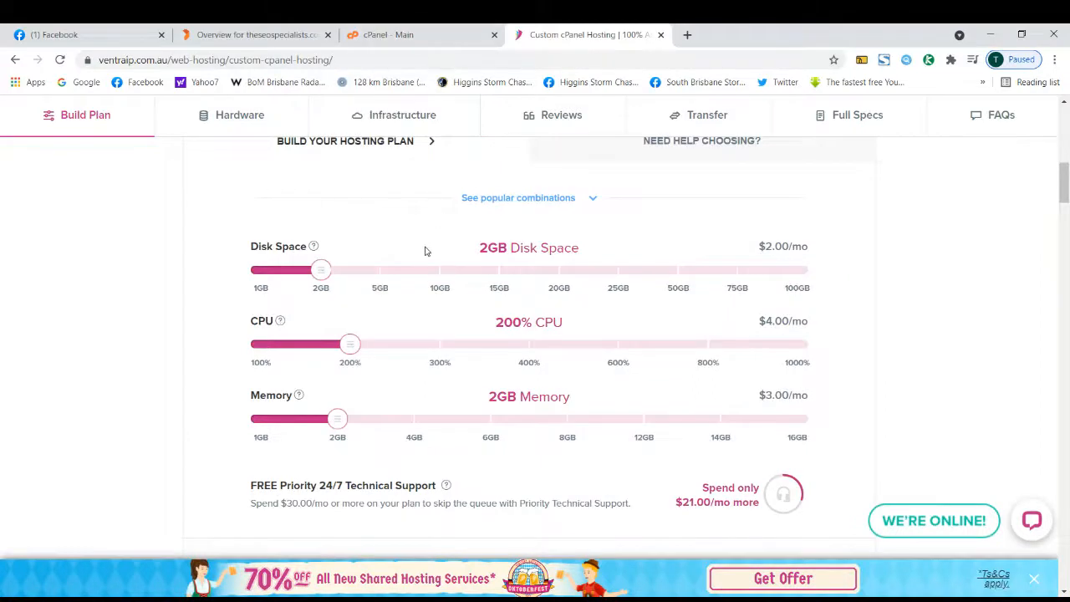
scroll(401, 307, "up", 3)
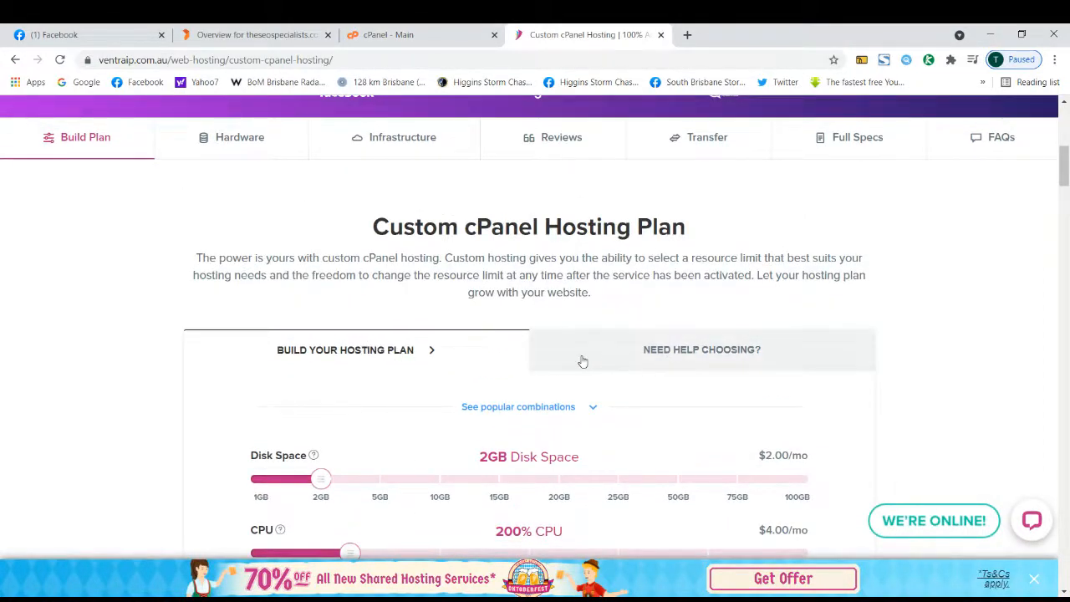
left_click(651, 357)
left_click(380, 356)
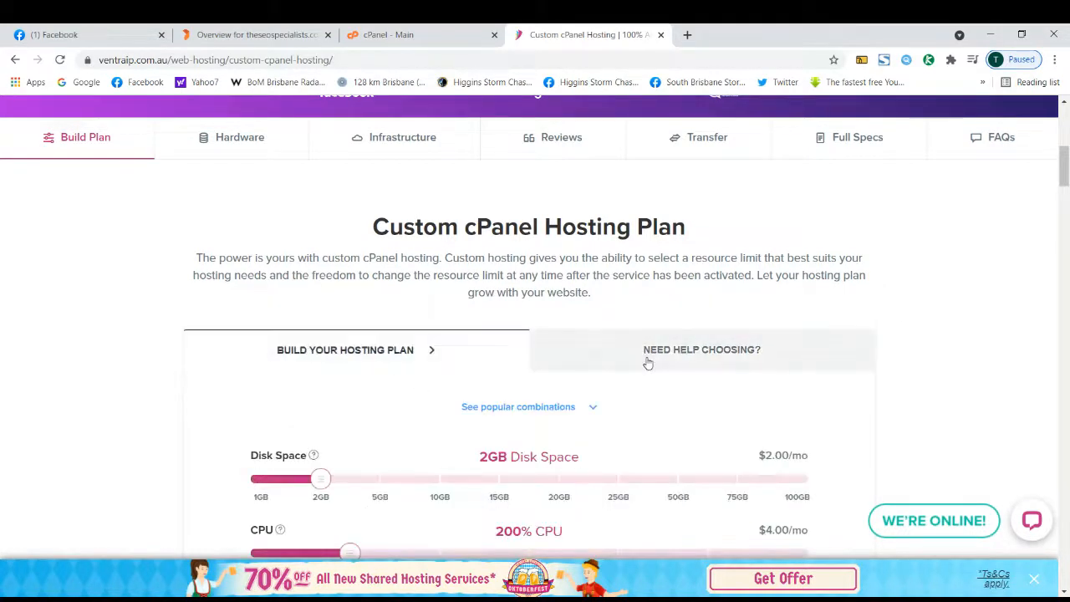
Review the configured hosting plan from its resource settings down to the WordPress Management Toolkit add-on, total cost and payment options
left_click(648, 363)
left_click(431, 360)
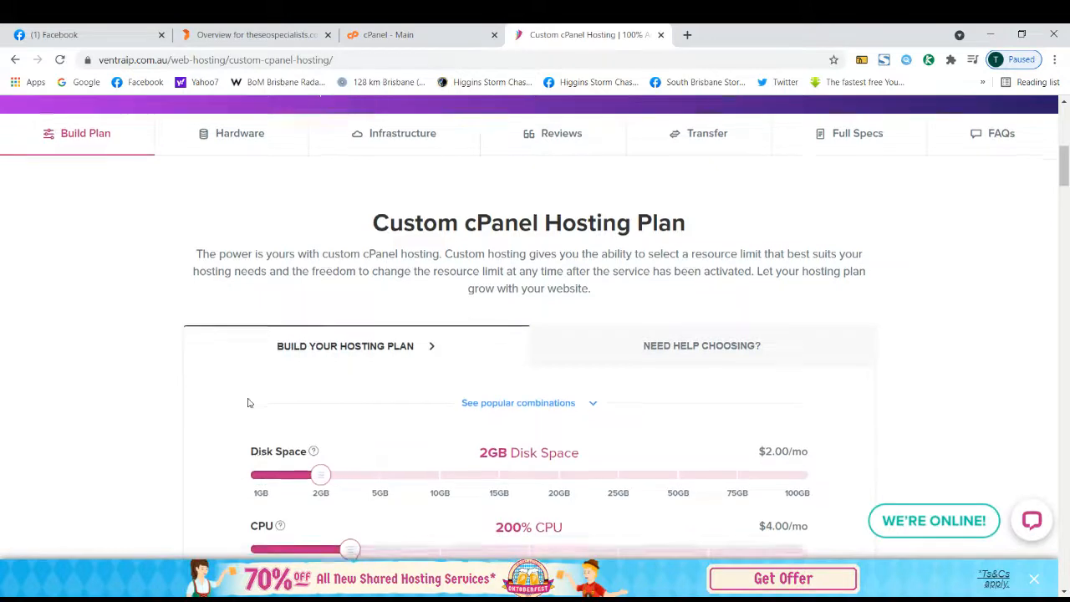
scroll(247, 403, "down", 3)
scroll(233, 396, "down", 2)
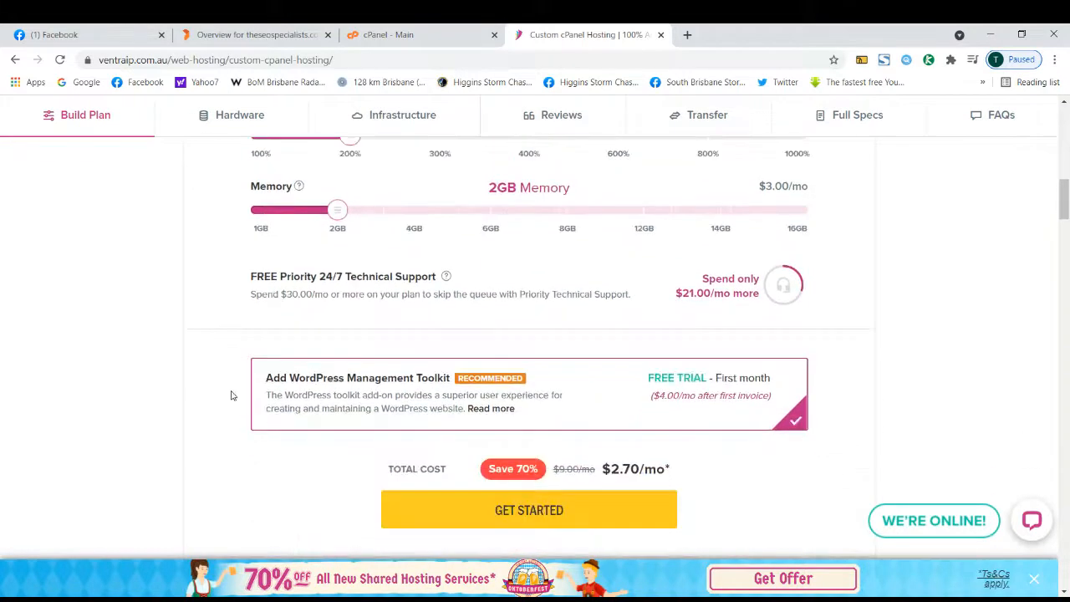
scroll(279, 426, "down", 3)
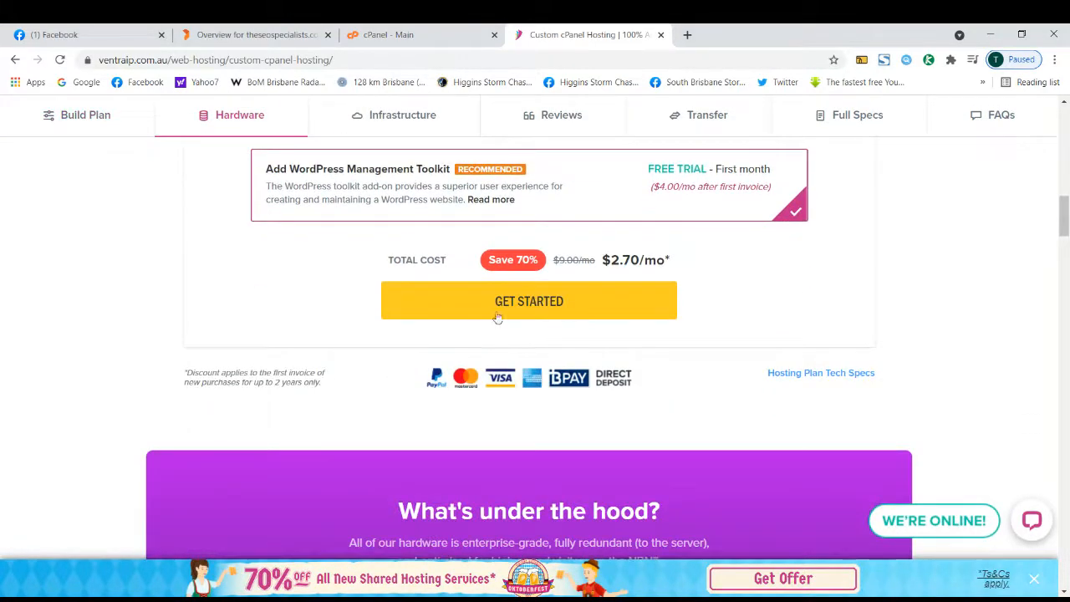
scroll(473, 409, "up", 2)
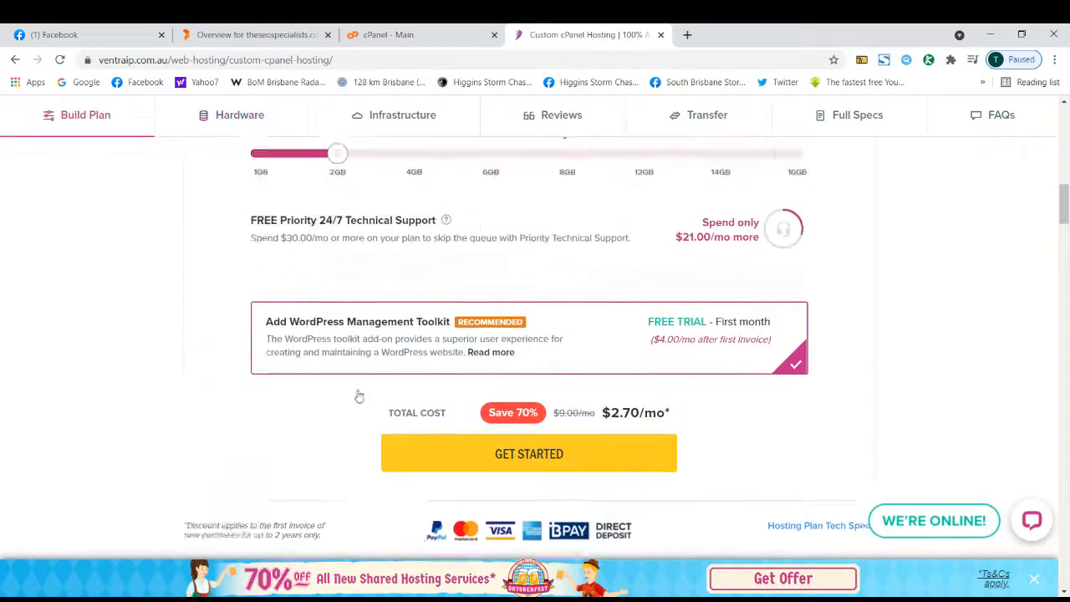
scroll(242, 418, "up", 2)
scroll(536, 400, "down", 3)
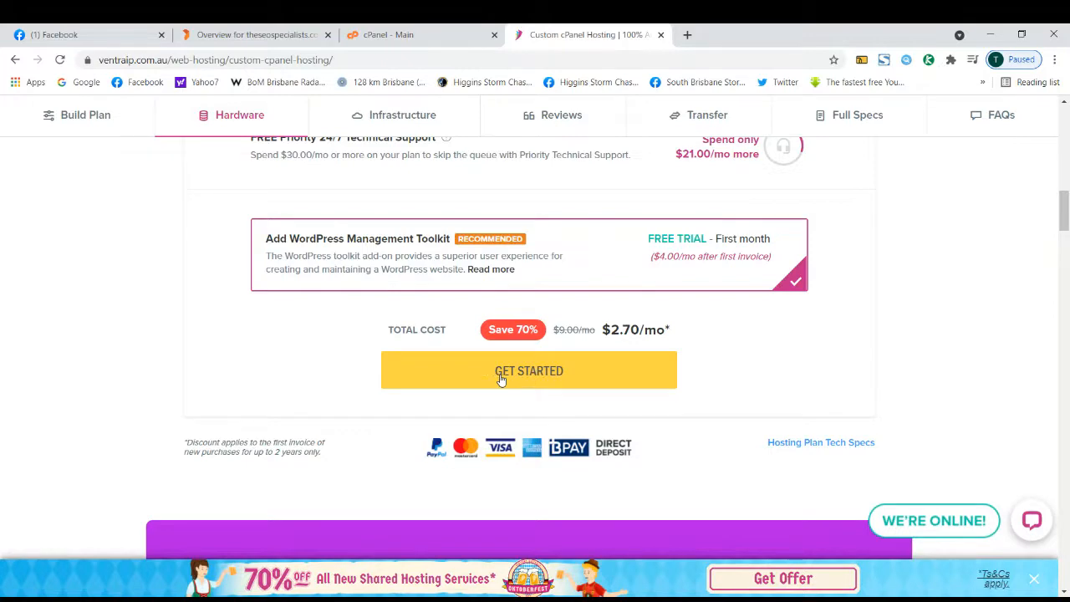
scroll(251, 397, "up", 3)
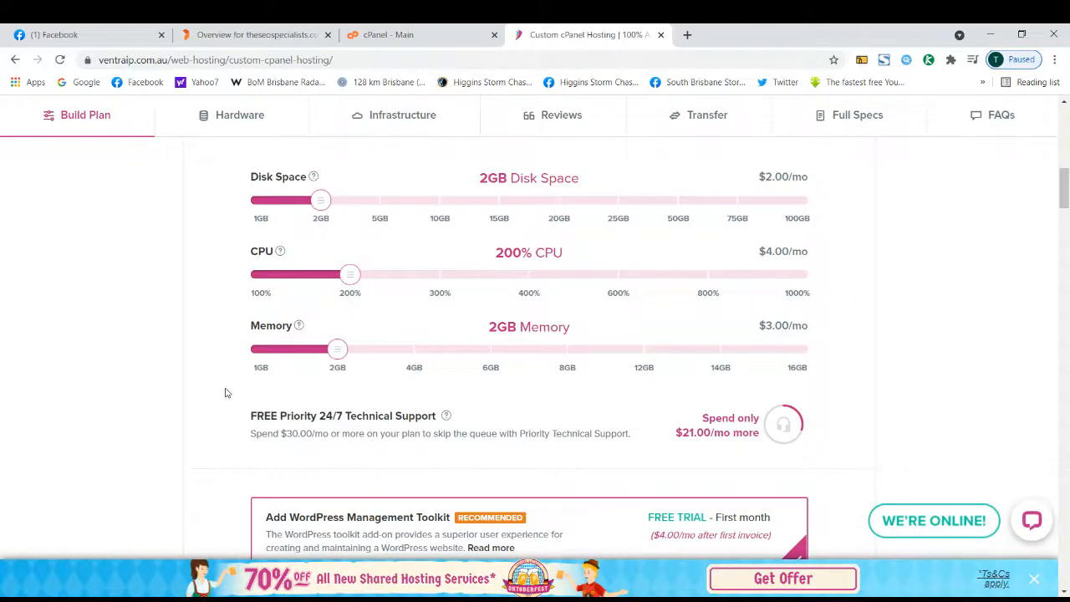
scroll(226, 393, "down", 3)
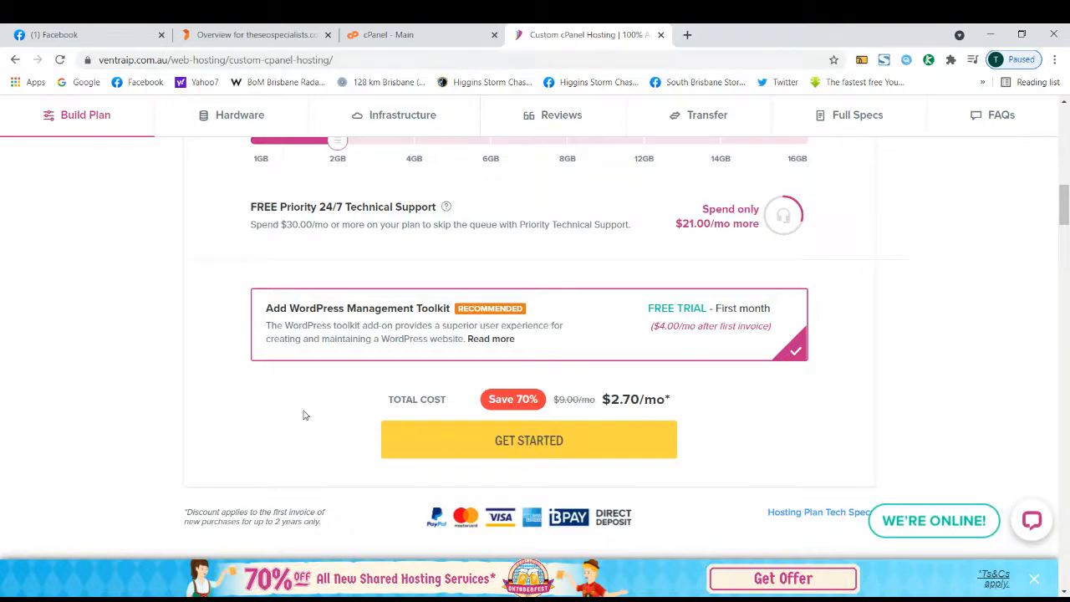
scroll(226, 406, "up", 1)
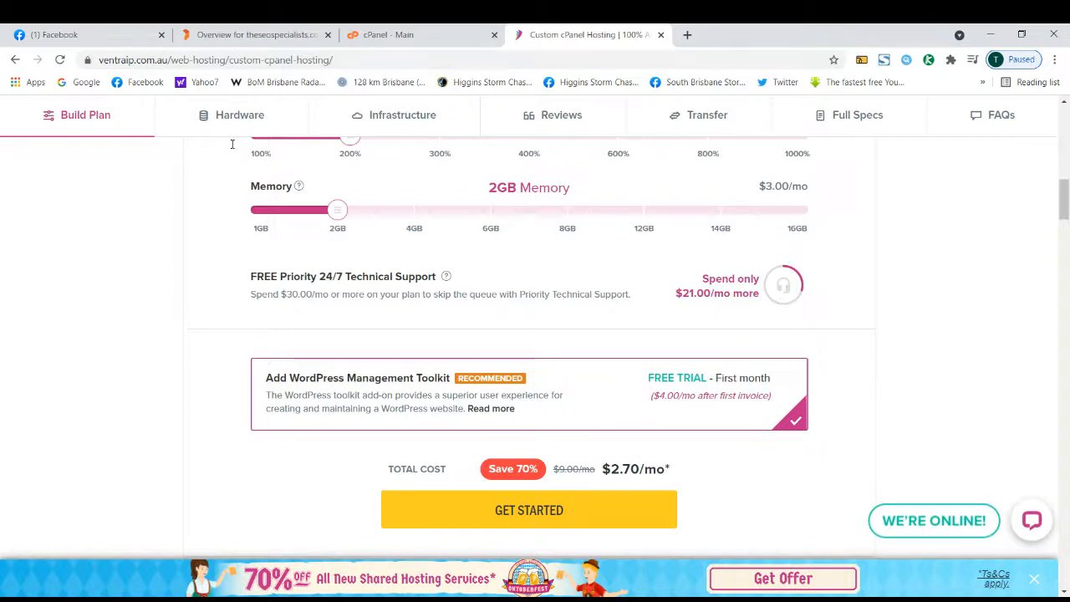
Highlight the full web address of VentraIP's custom cPanel hosting page
left_click(115, 61)
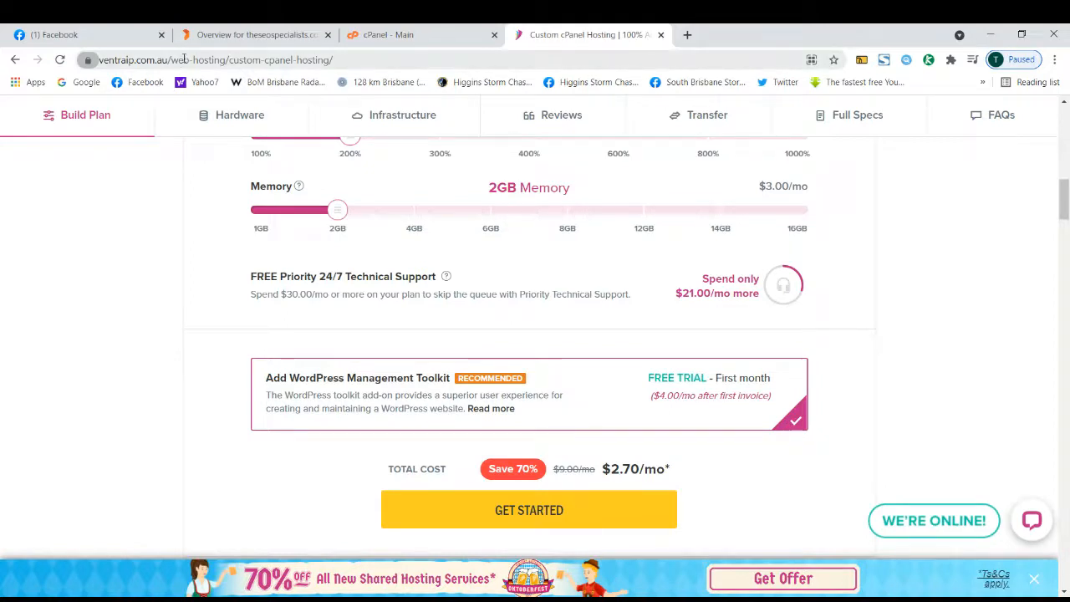
left_click_drag(99, 61, 156, 64)
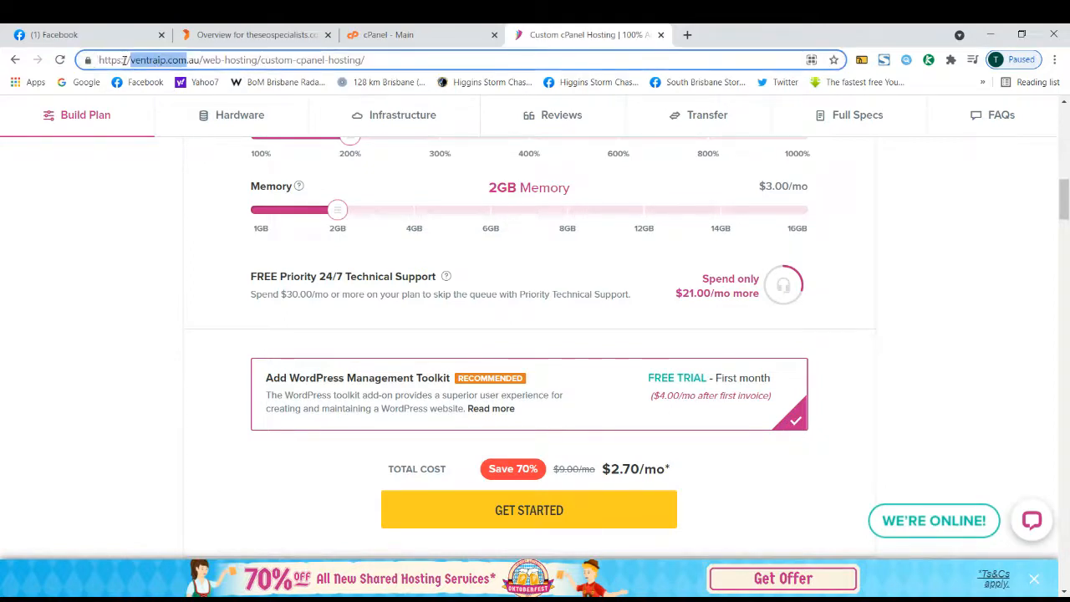
triple_click(125, 64)
left_click(125, 64)
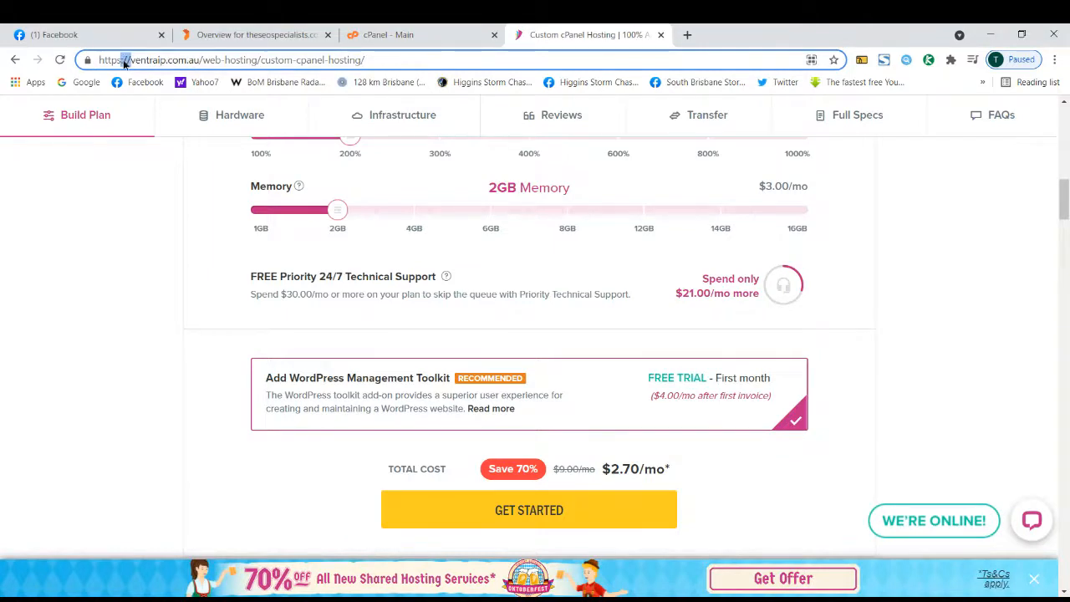
triple_click(141, 62)
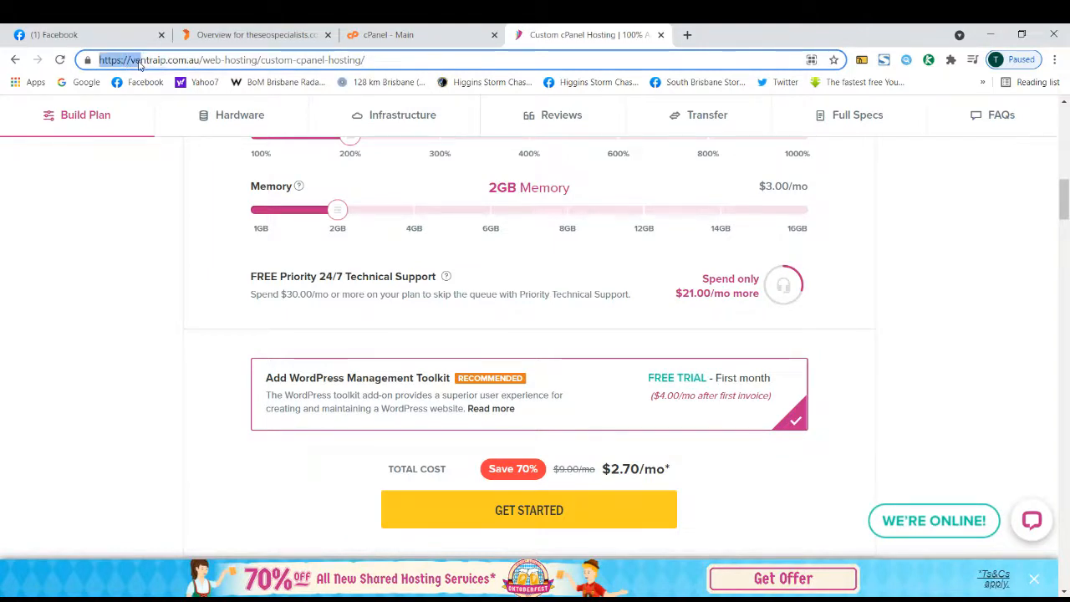
left_click(146, 65)
triple_click(146, 64)
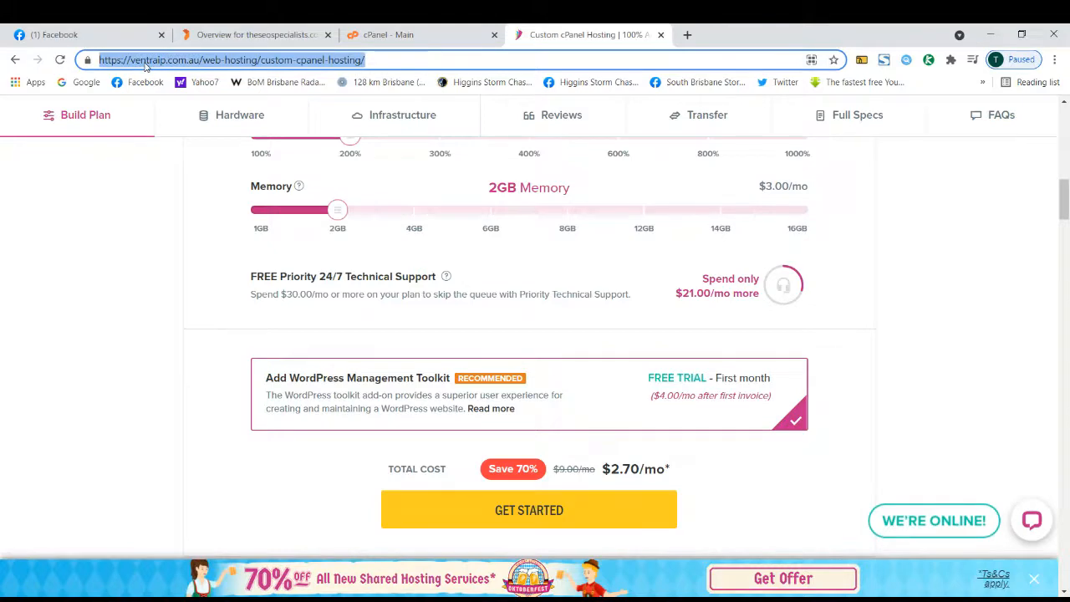
Re-examine the custom cPanel hosting plan's disk space, CPU and memory settings along with its total cost
scroll(165, 285, "up", 3)
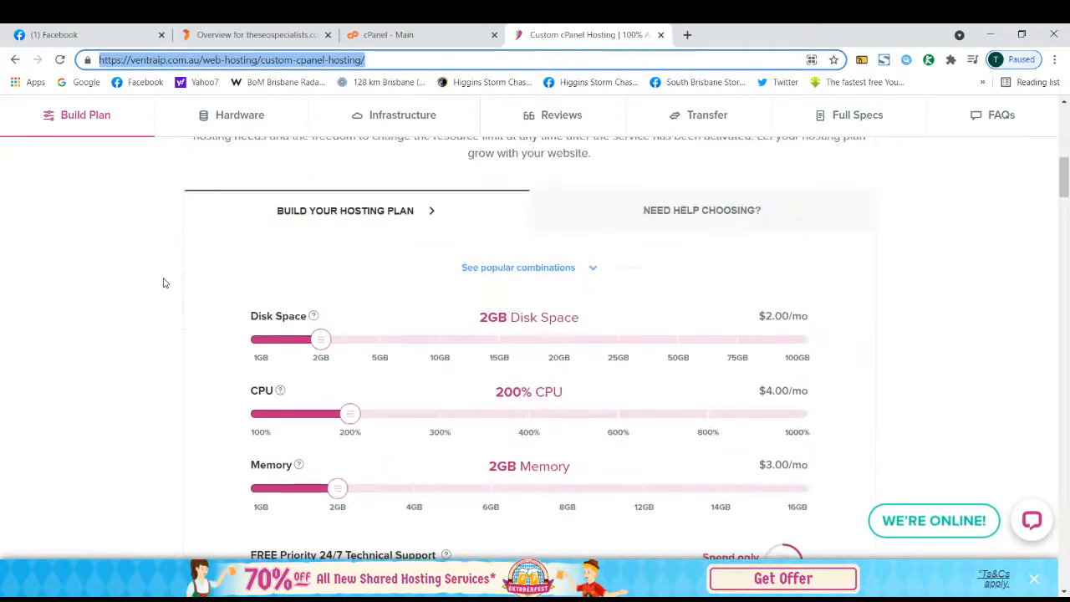
scroll(165, 283, "down", 3)
scroll(164, 283, "down", 2)
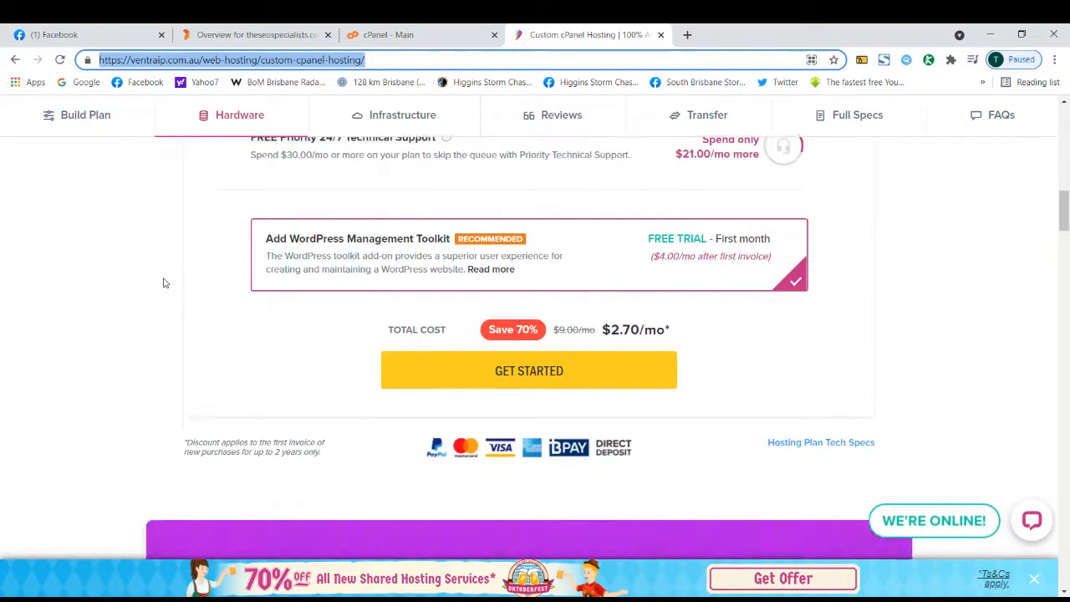
scroll(165, 283, "up", 3)
scroll(164, 283, "up", 4)
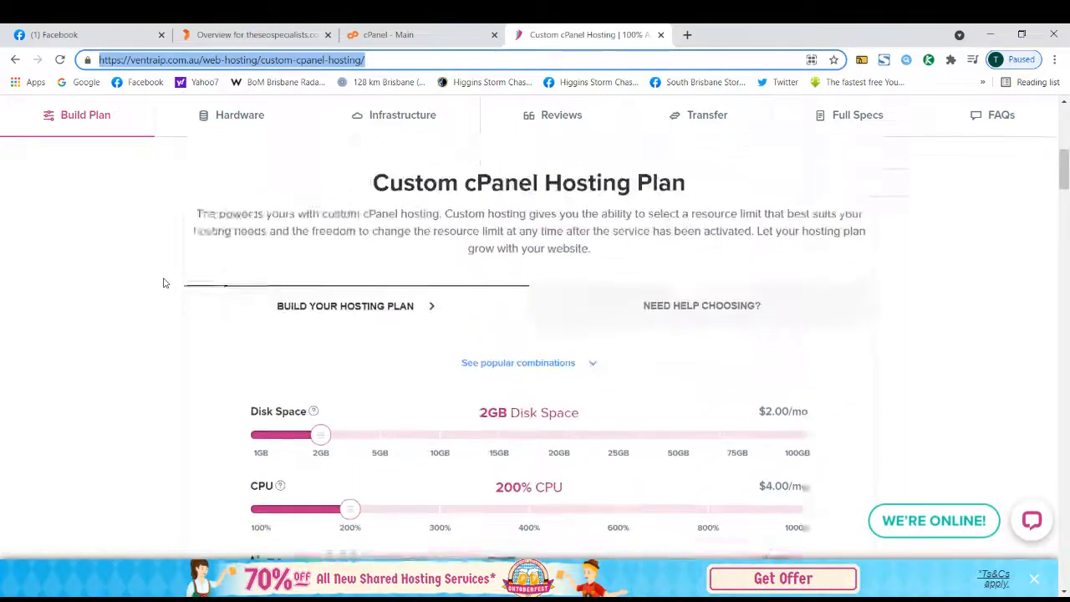
scroll(165, 285, "down", 2)
scroll(165, 284, "down", 2)
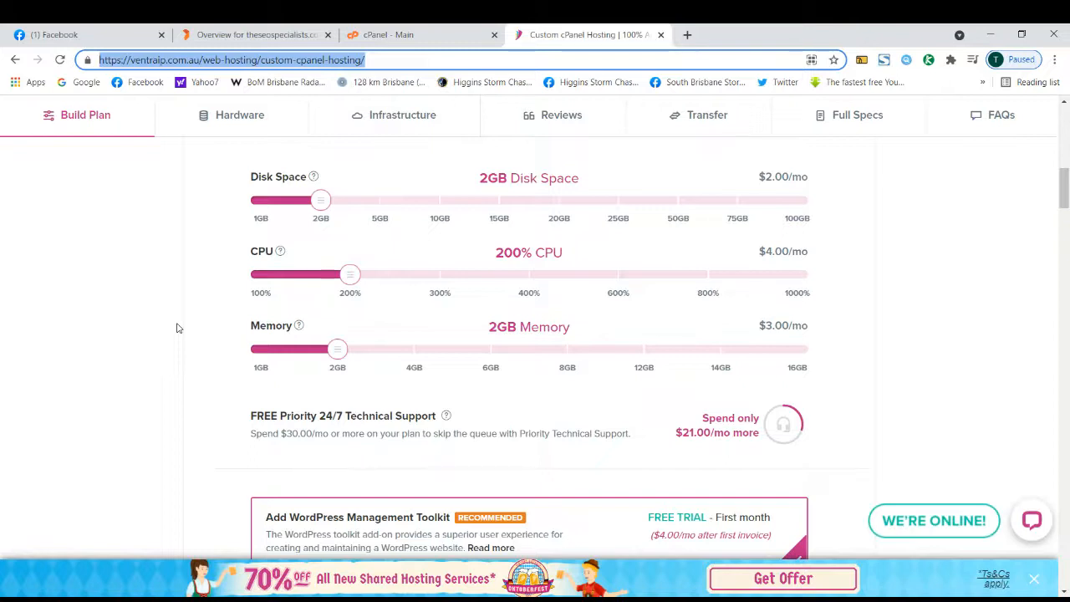
Search Google for "cheap ssl" in a new browser tab
left_click(687, 34)
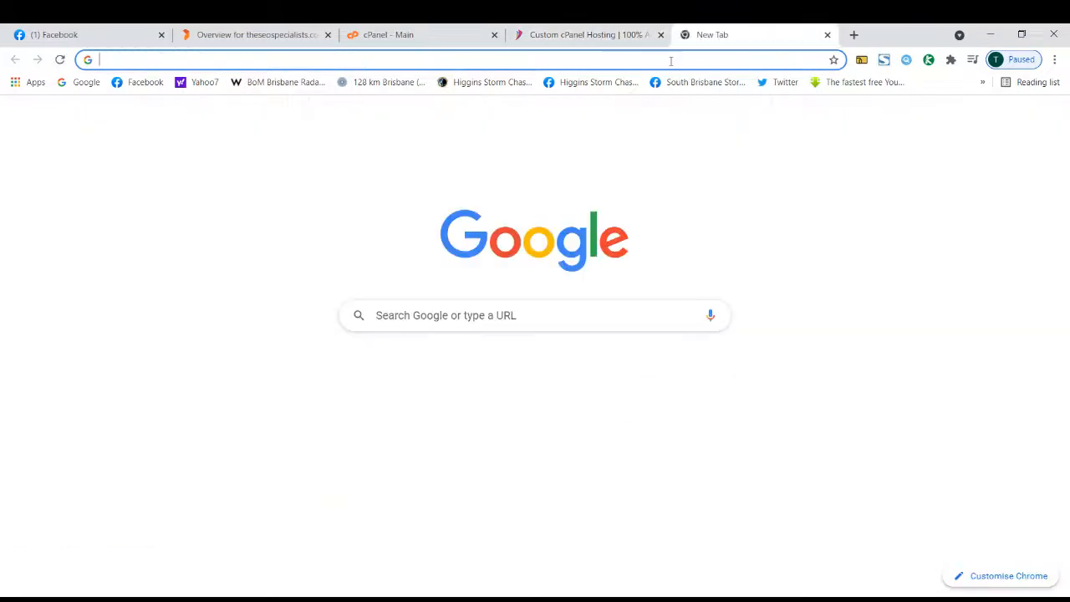
left_click(671, 61)
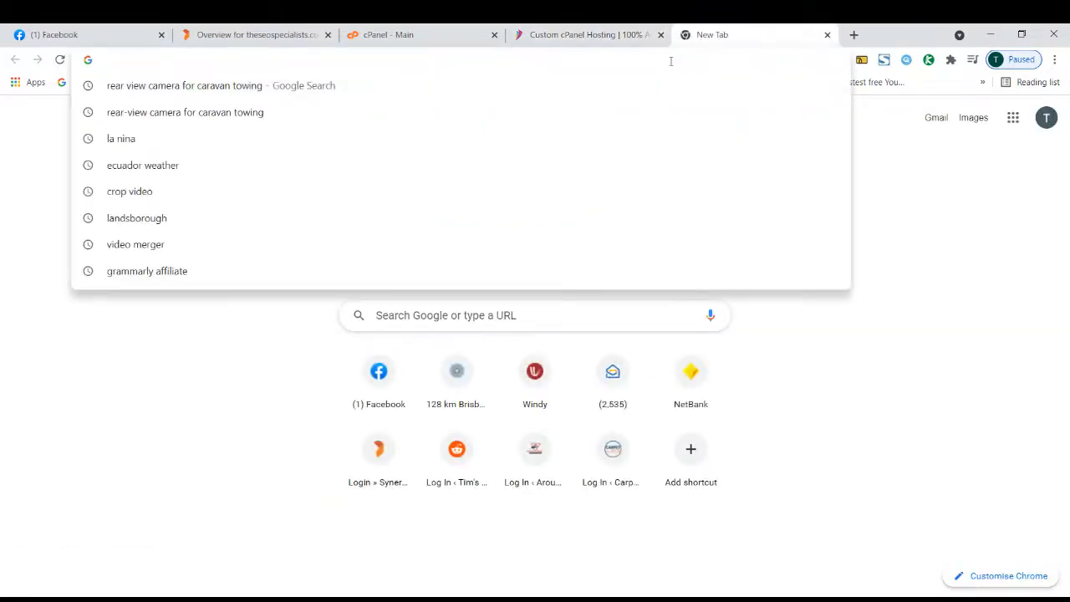
type("cheap ")
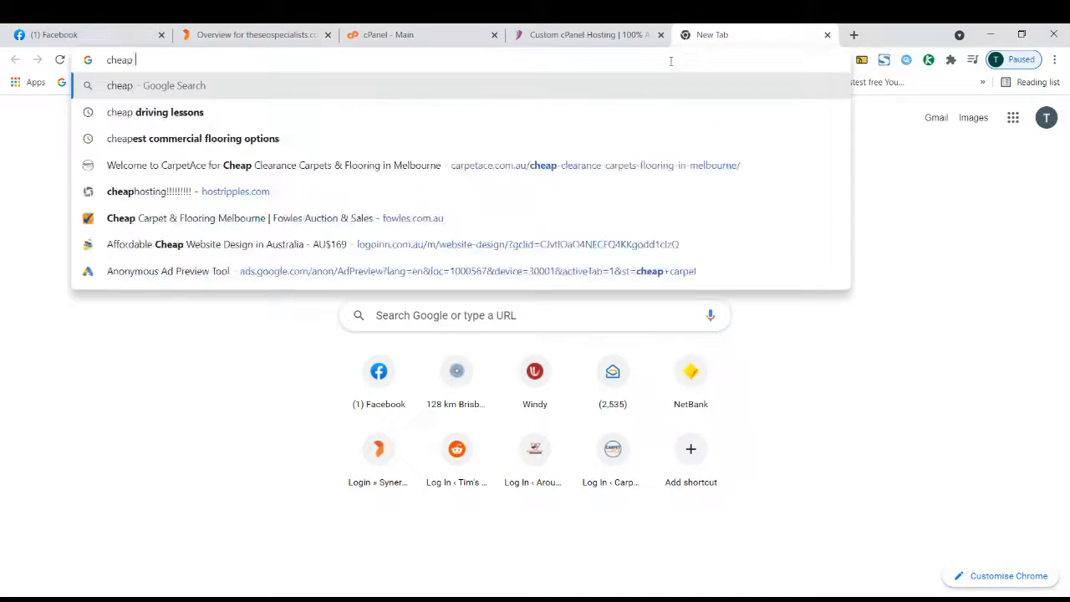
type("ssl")
key("Return")
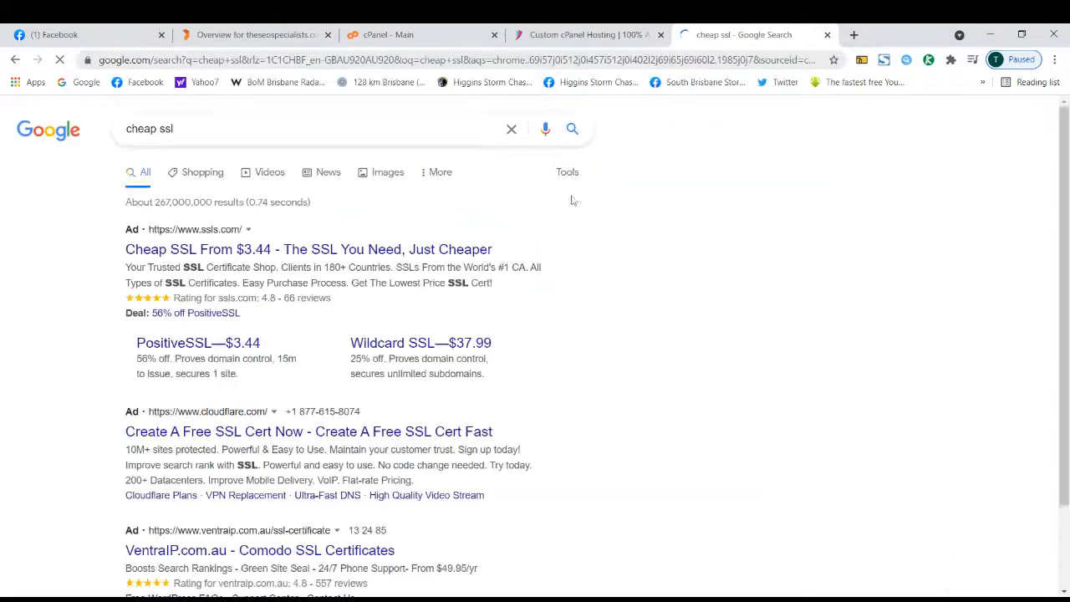
Open the cheapsslsecurity.com.au result from the search results
scroll(92, 285, "down", 3)
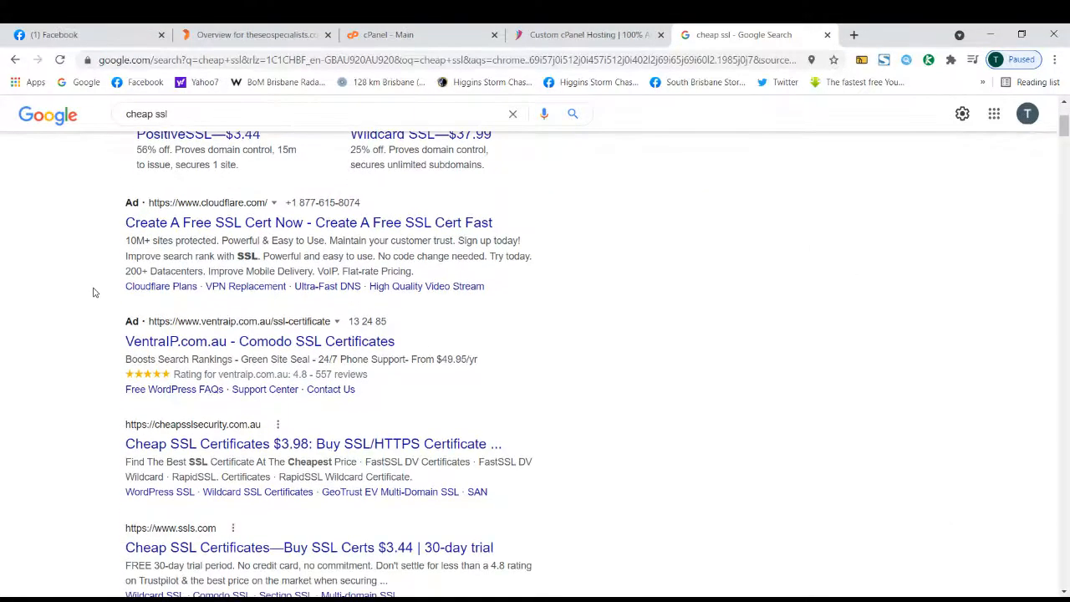
scroll(93, 295, "down", 1)
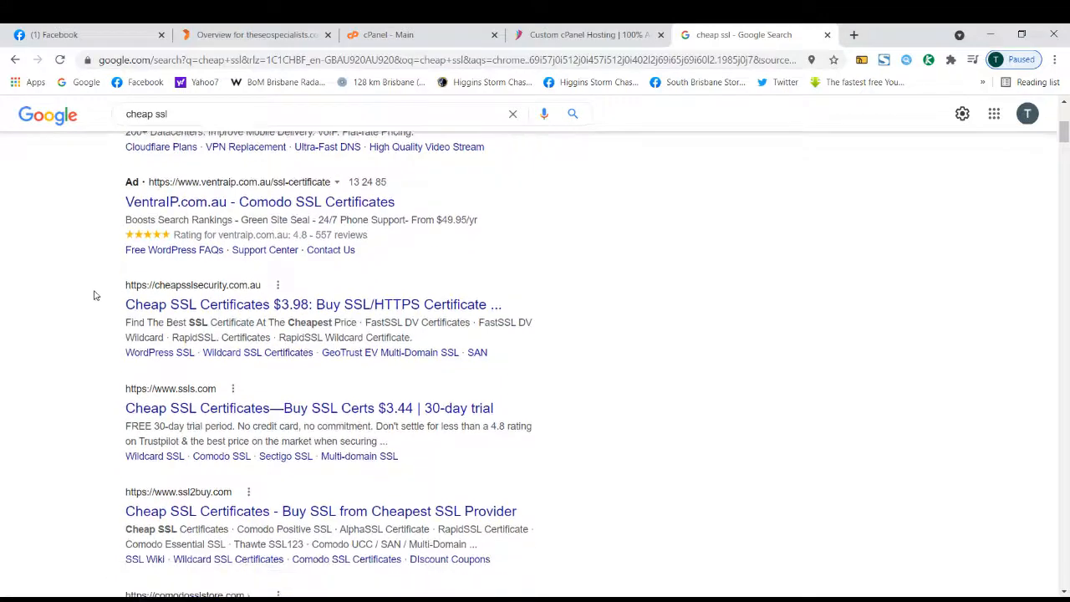
left_click(186, 305)
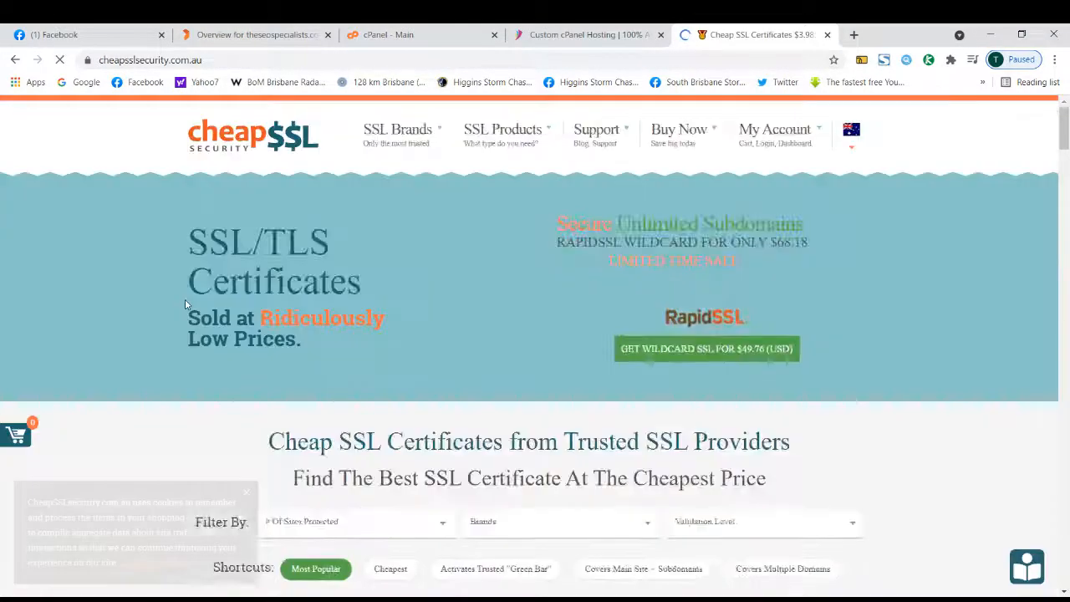
Look through the most popular SSL certificates and their yearly prices on the CheapSSLsecurity page
scroll(301, 356, "down", 2)
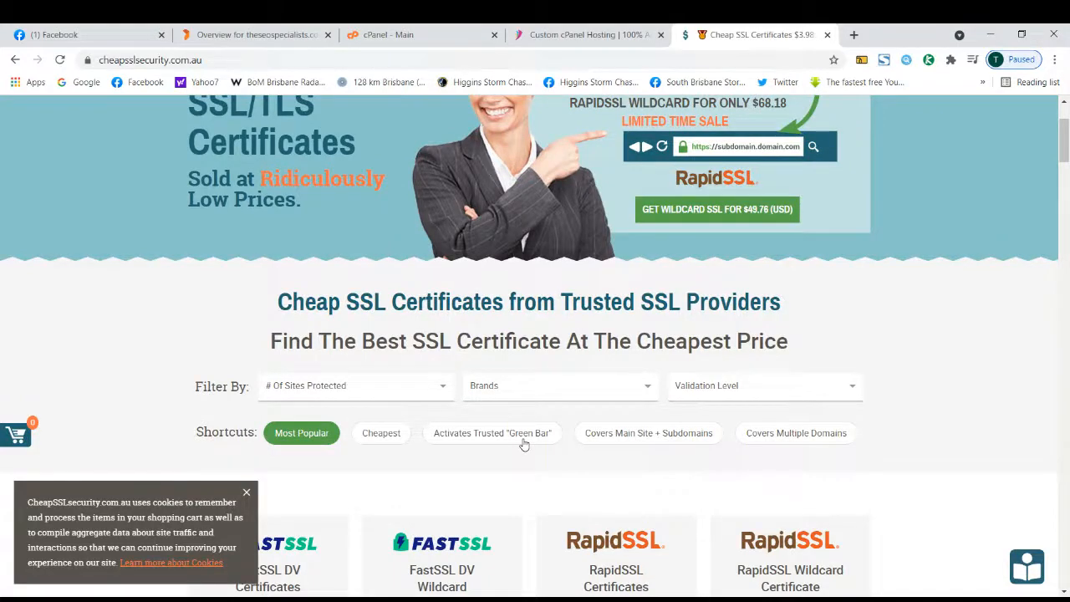
scroll(528, 434, "down", 3)
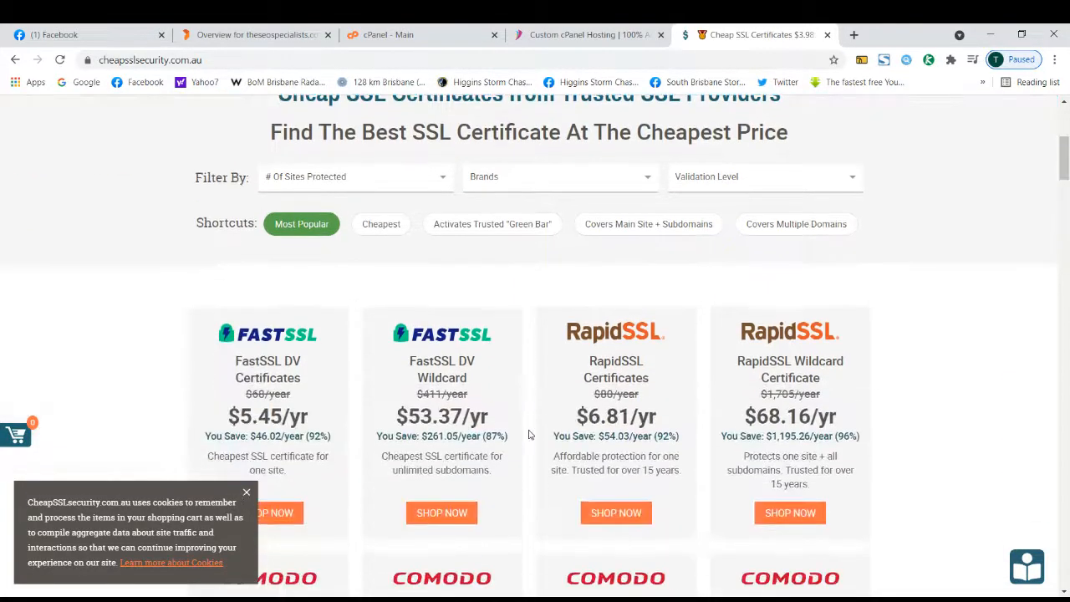
scroll(529, 434, "down", 1)
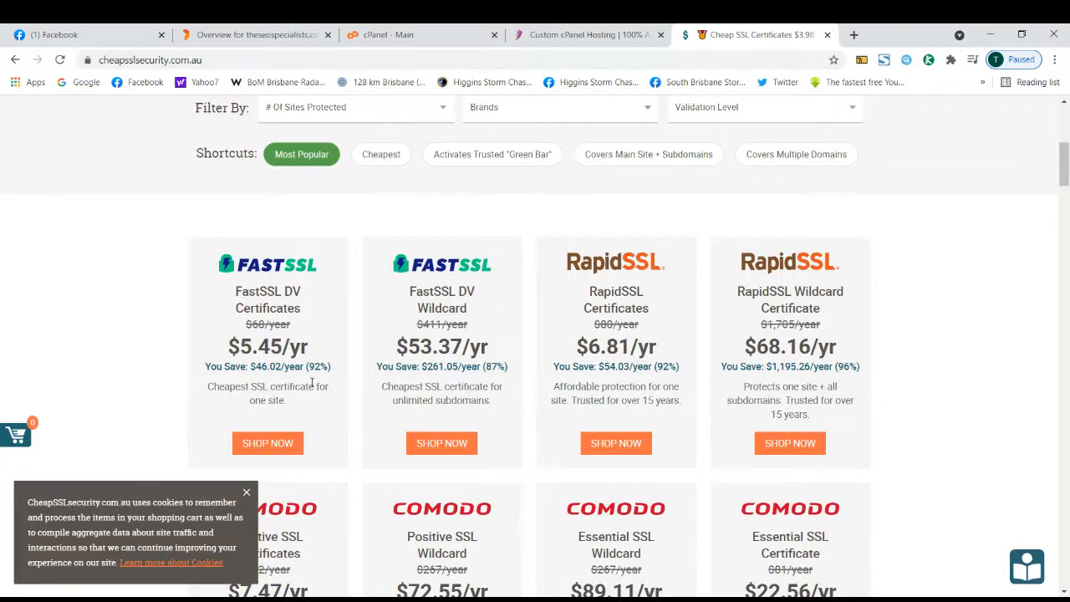
scroll(311, 382, "up", 5)
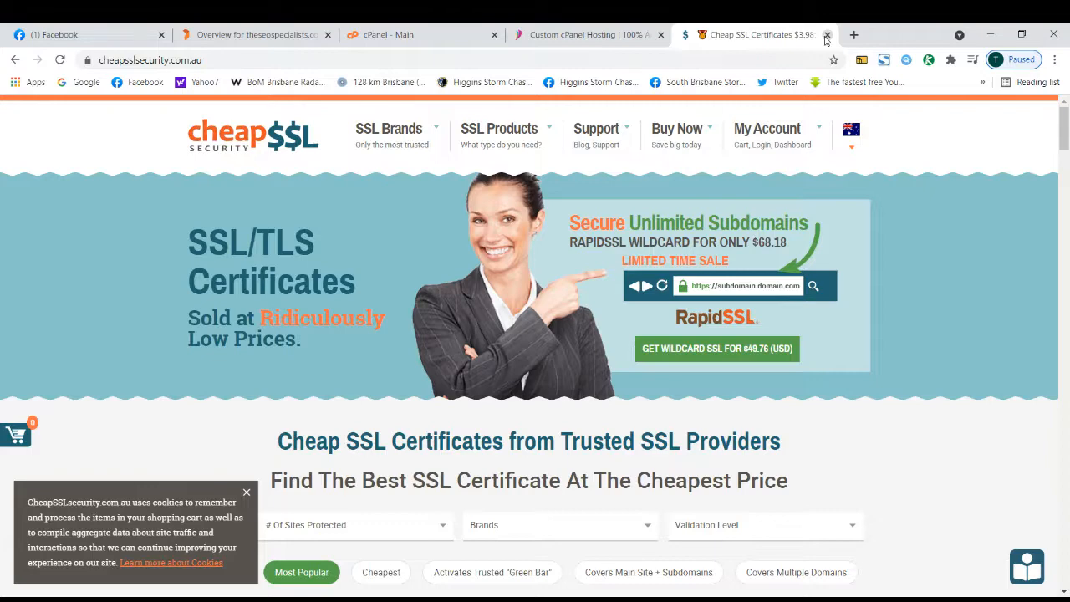
scroll(527, 381, "down", 4)
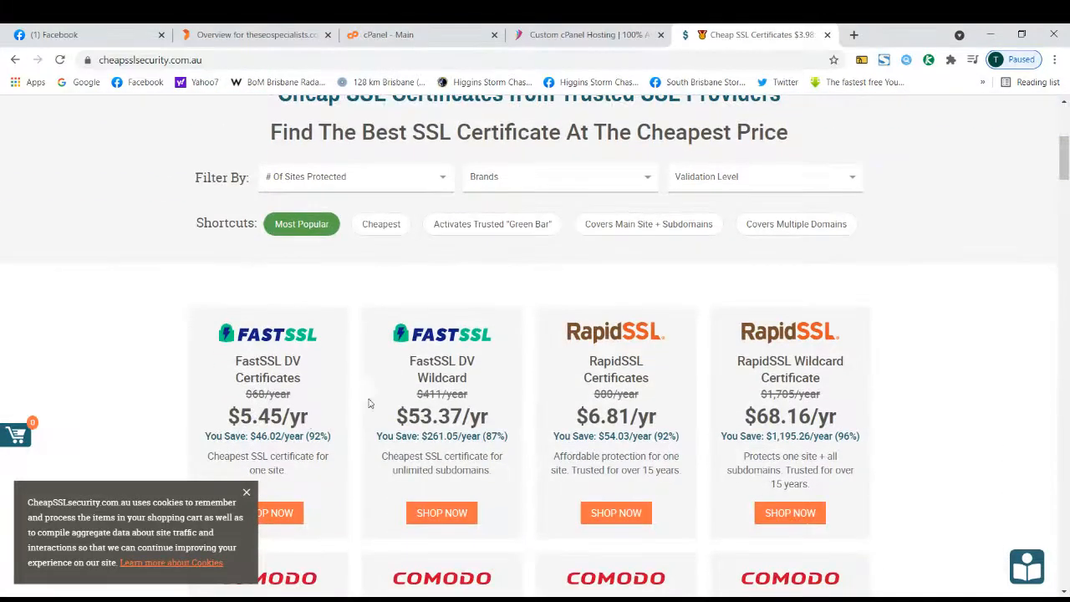
Highlight the discounted yearly price of the FastSSL DV Certificates, then clear the selection
left_click_drag(240, 415, 283, 416)
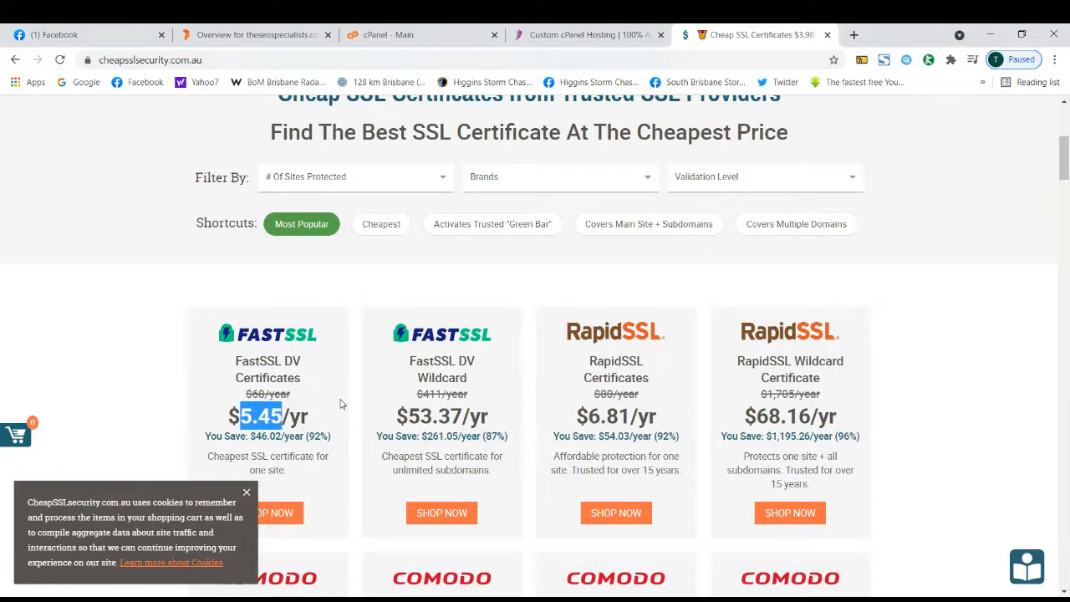
triple_click(300, 418)
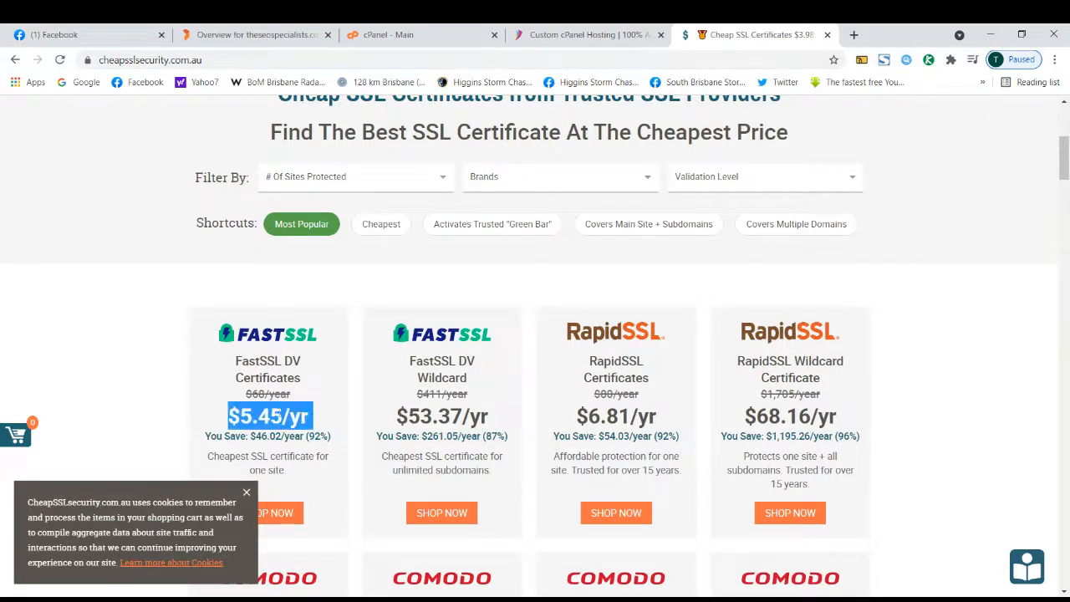
double_click(286, 419)
left_click(276, 420)
double_click(276, 421)
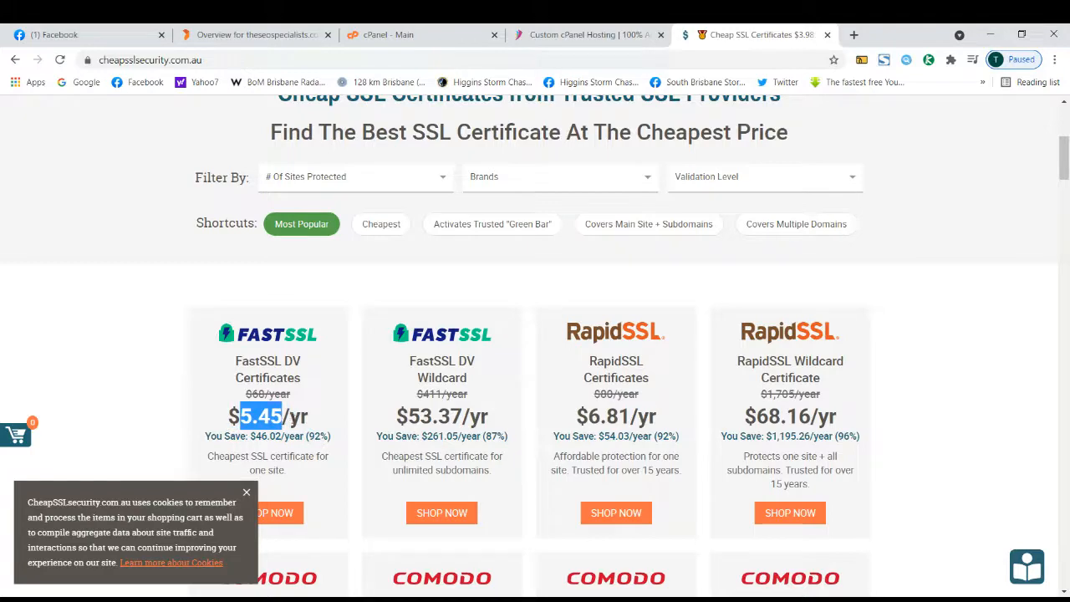
left_click(282, 418)
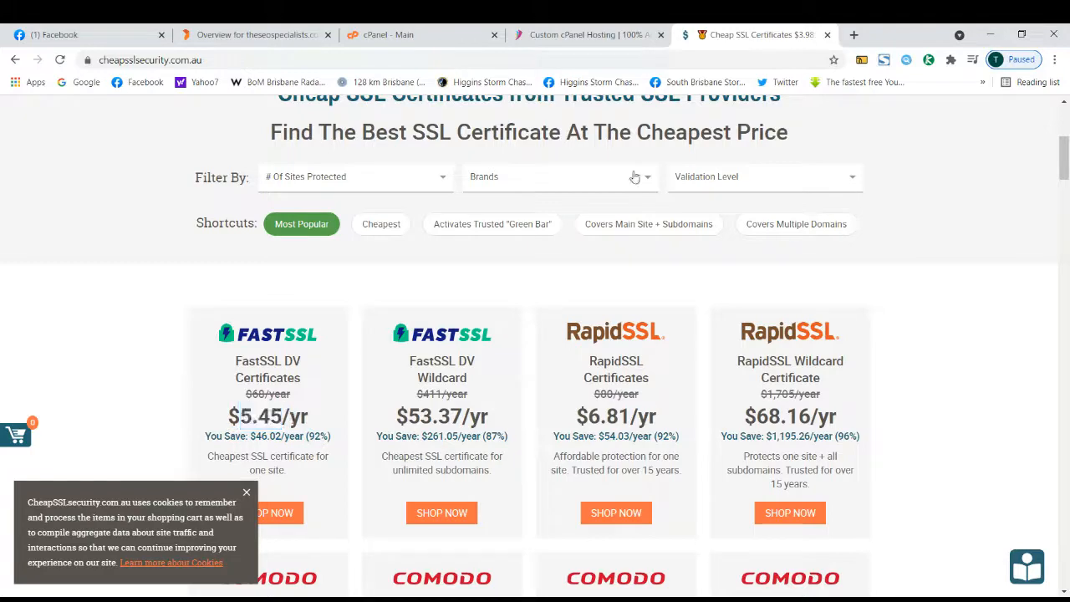
Close the CheapSSLsecurity page and return to the Custom cPanel Hosting Plan heading on VentraIP
left_click(826, 36)
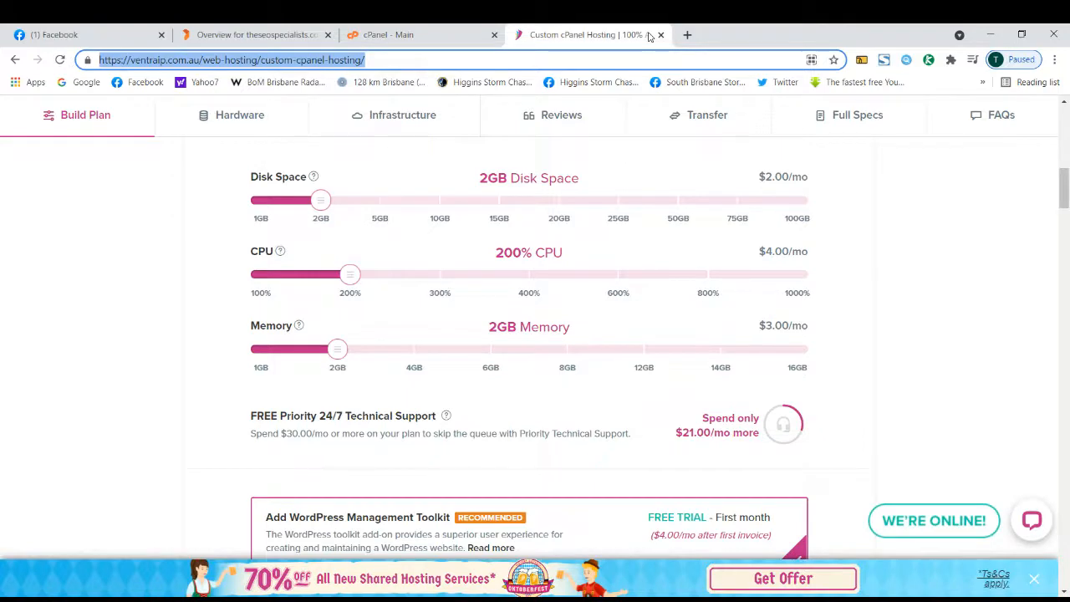
scroll(182, 292, "up", 3)
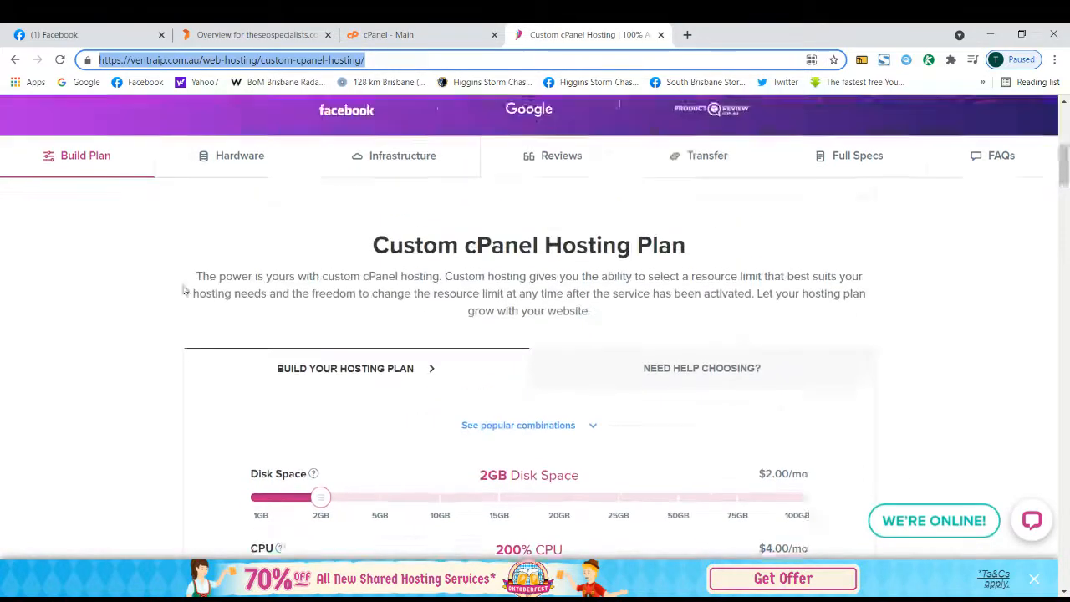
Review the introduction and the disk space, CPU and memory options of VentraIP's custom cPanel hosting plan
scroll(184, 290, "up", 2)
scroll(187, 295, "down", 2)
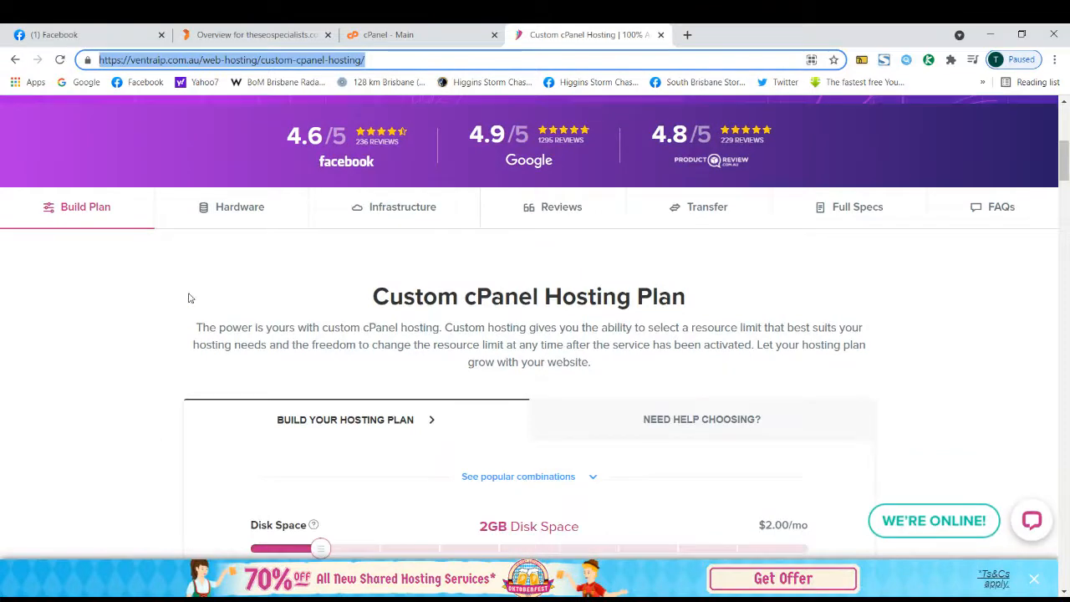
scroll(156, 299, "down", 5)
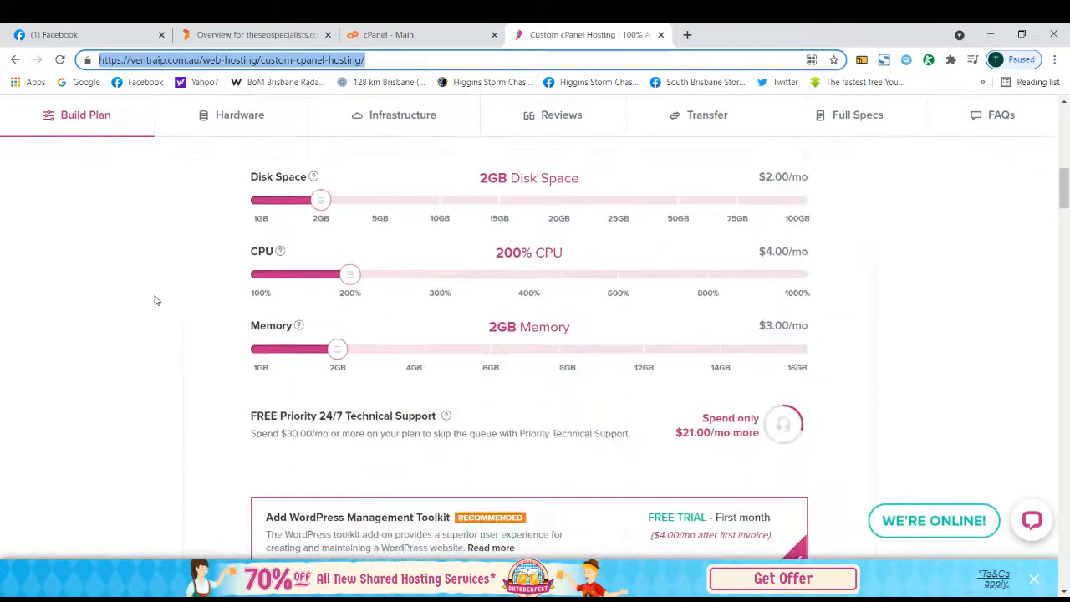
scroll(154, 299, "up", 6)
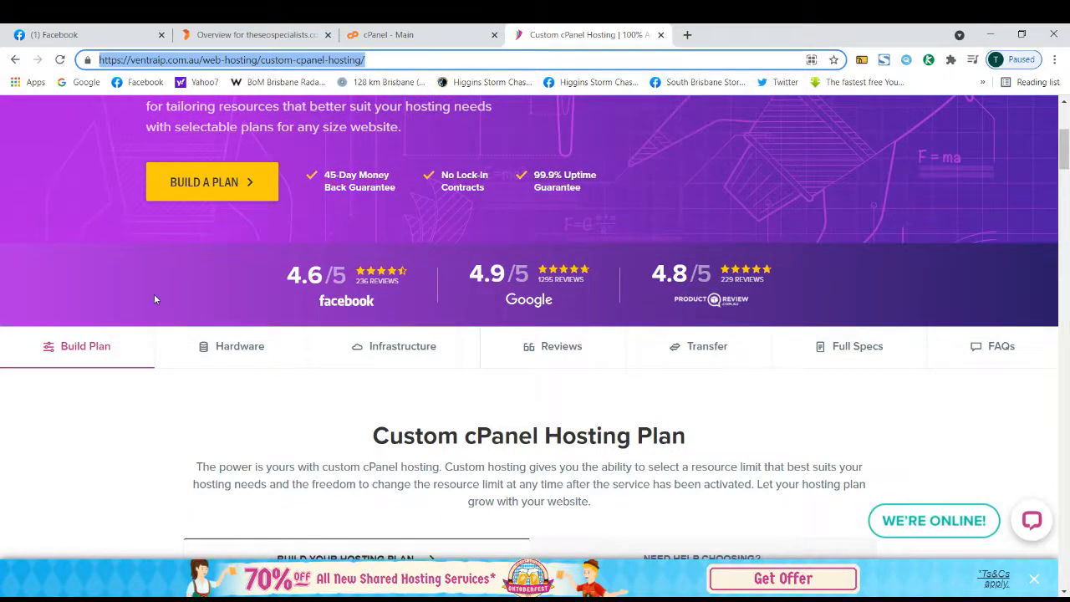
scroll(155, 300, "down", 8)
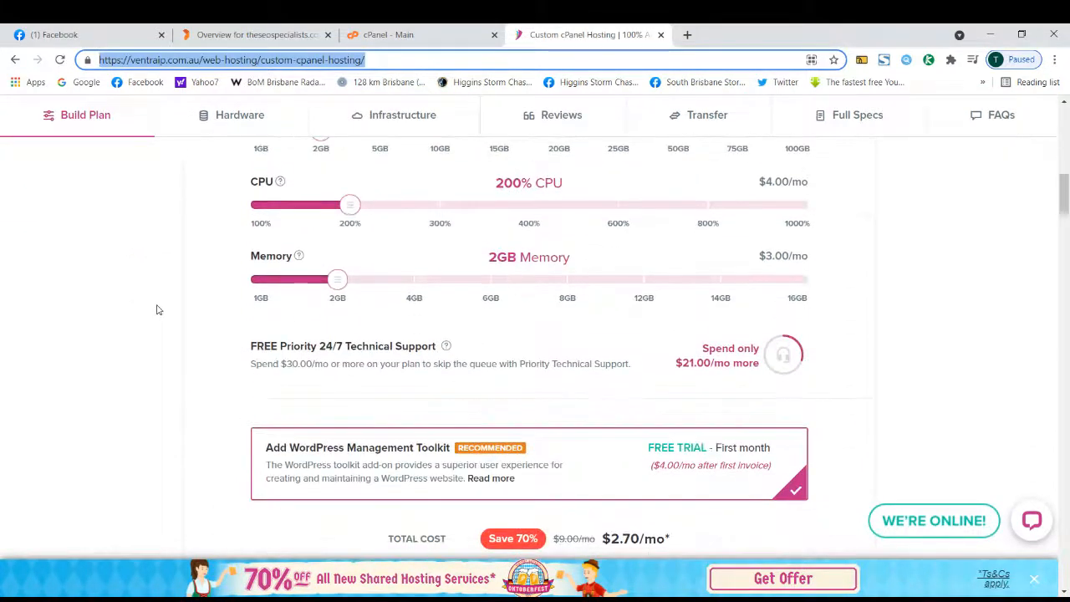
scroll(157, 310, "up", 4)
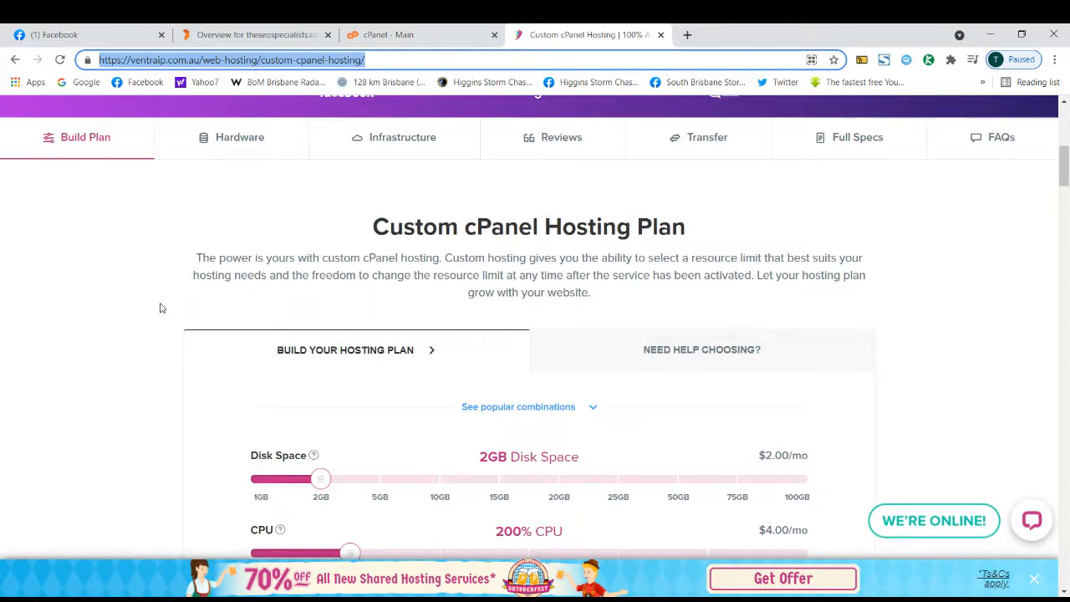
scroll(161, 305, "up", 3)
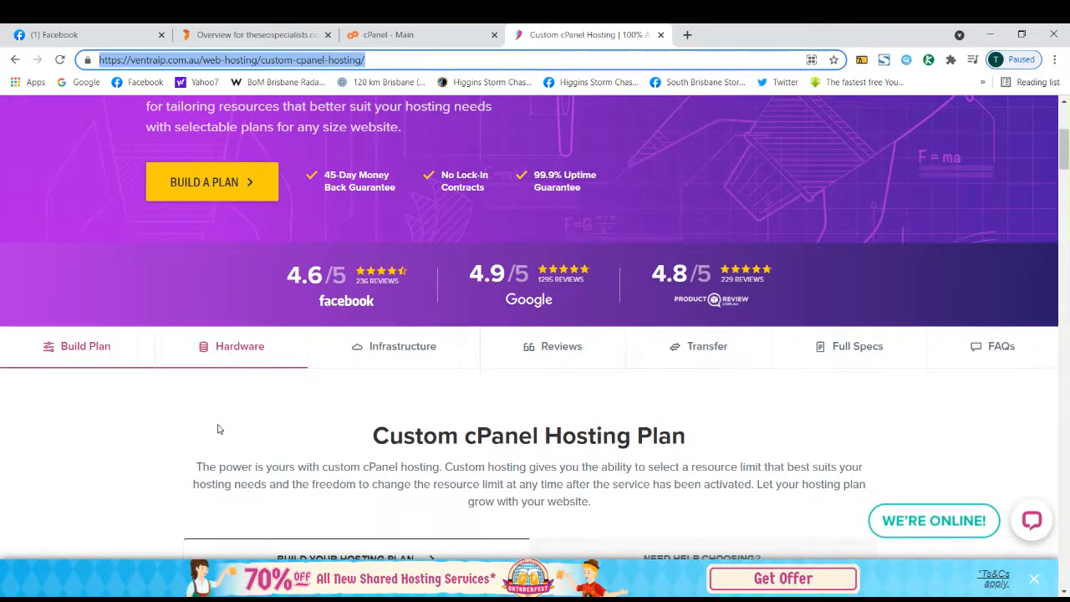
scroll(134, 371, "down", 4)
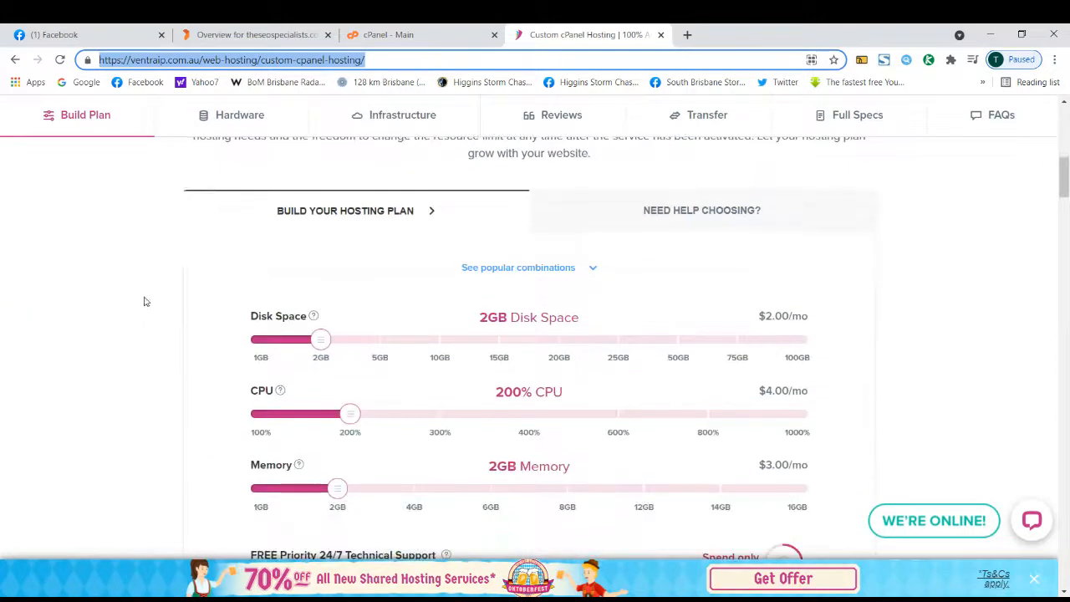
scroll(144, 299, "up", 4)
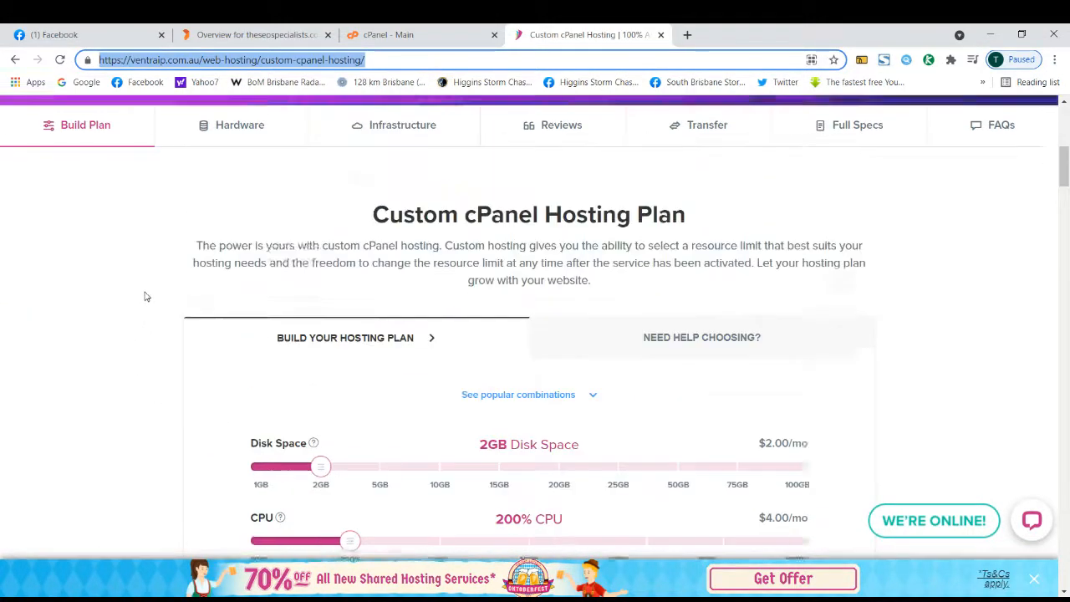
scroll(227, 280, "up", 2)
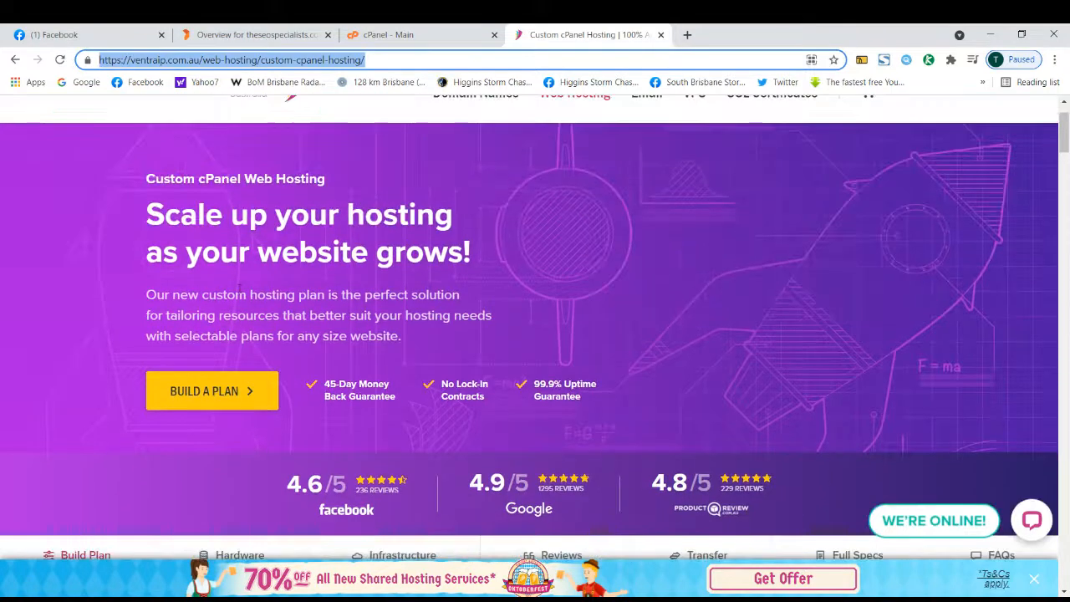
scroll(251, 334, "down", 5)
scroll(335, 360, "down", 2)
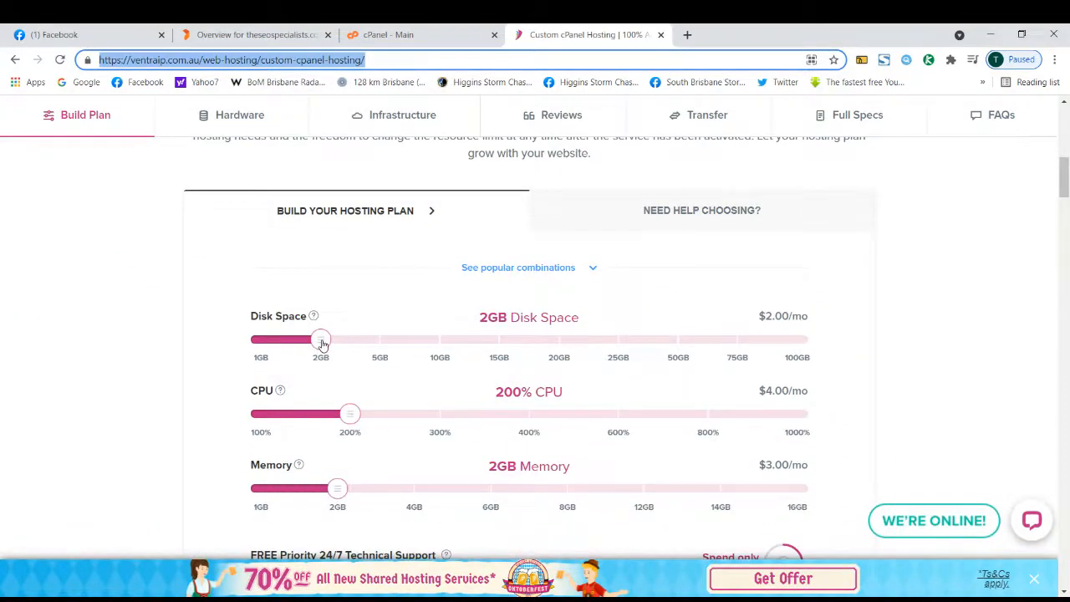
left_click_drag(337, 343, 312, 360)
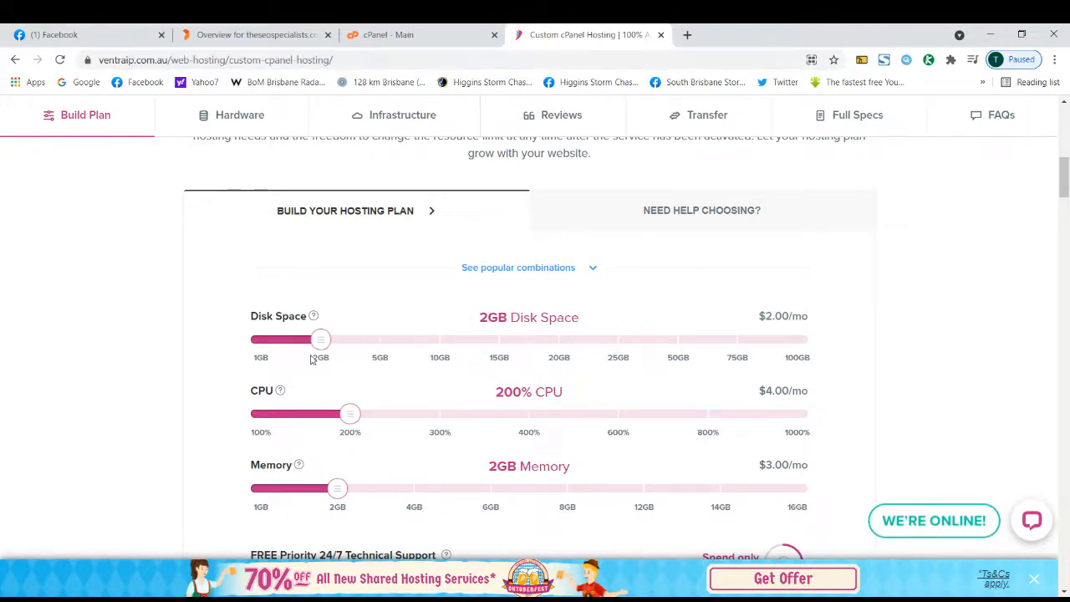
scroll(186, 344, "up", 5)
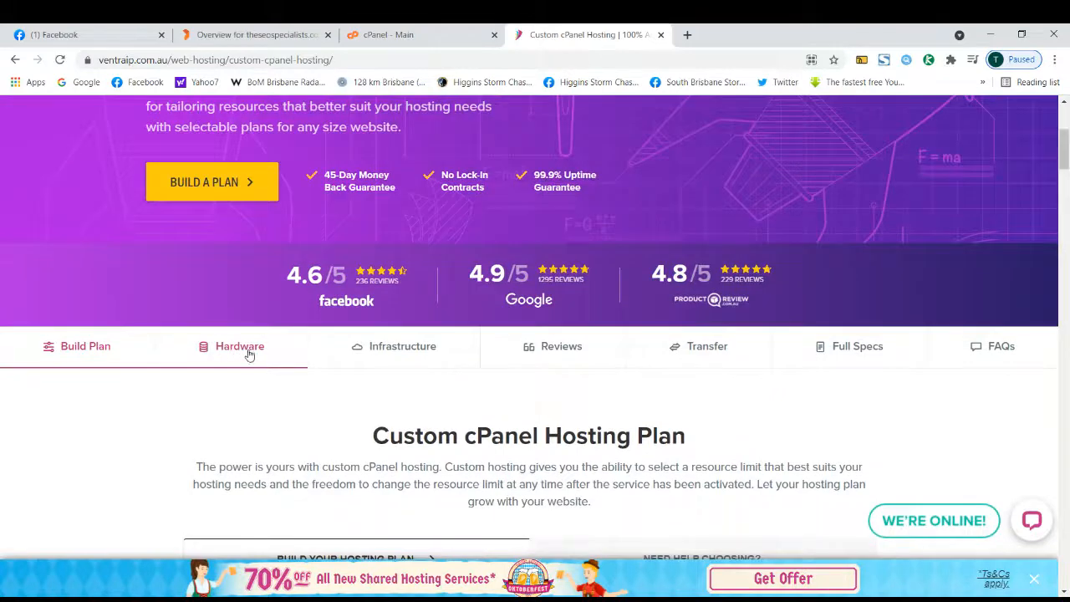
scroll(155, 366, "down", 3)
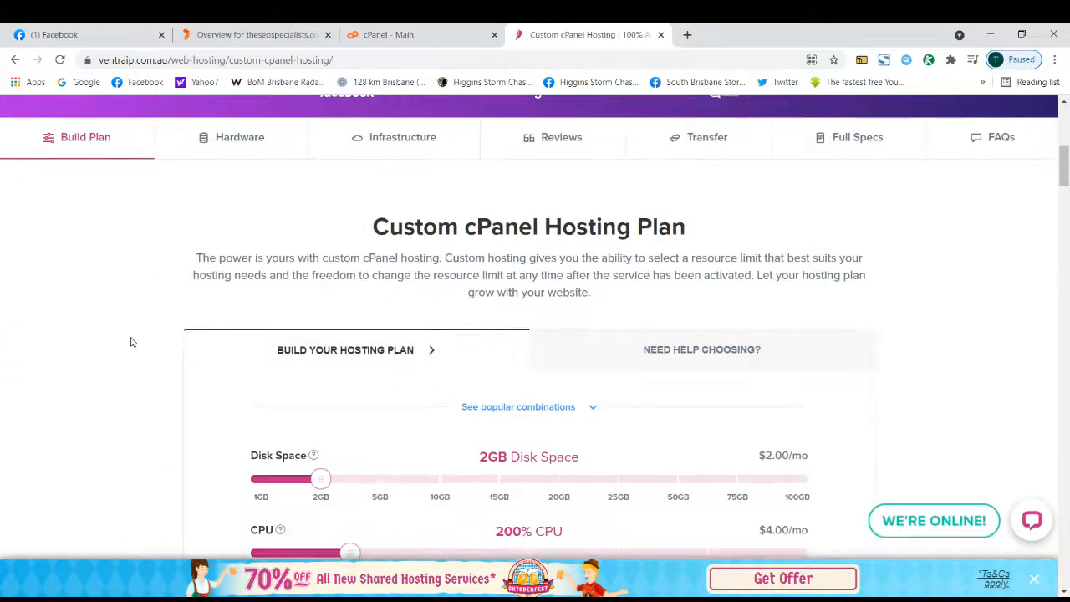
scroll(130, 342, "down", 2)
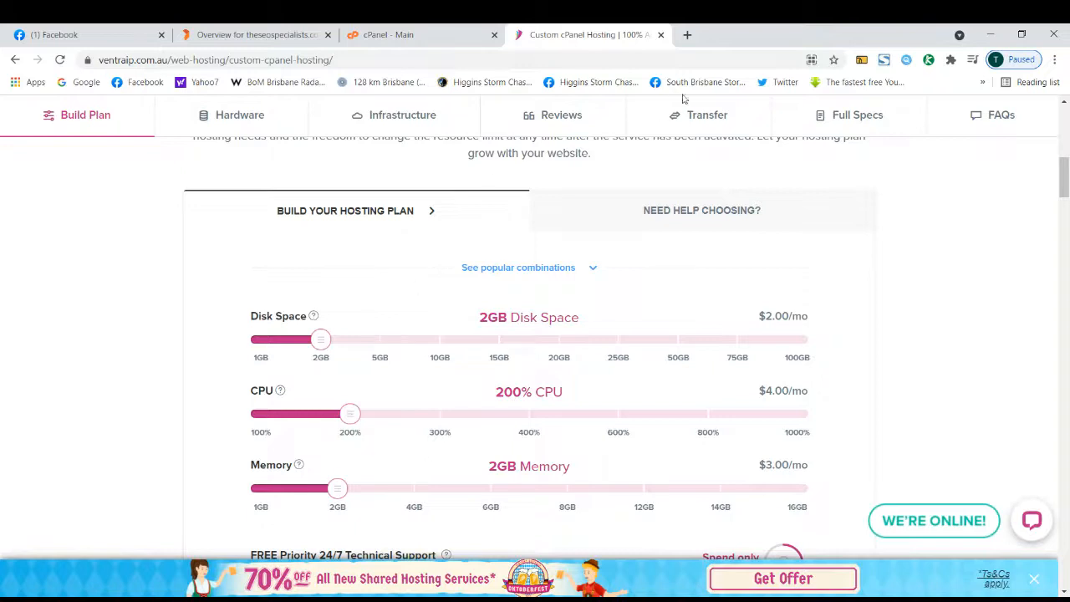
Search Google in a new tab for "ssl included hosting", using the corrected spelling of the query
left_click(686, 36)
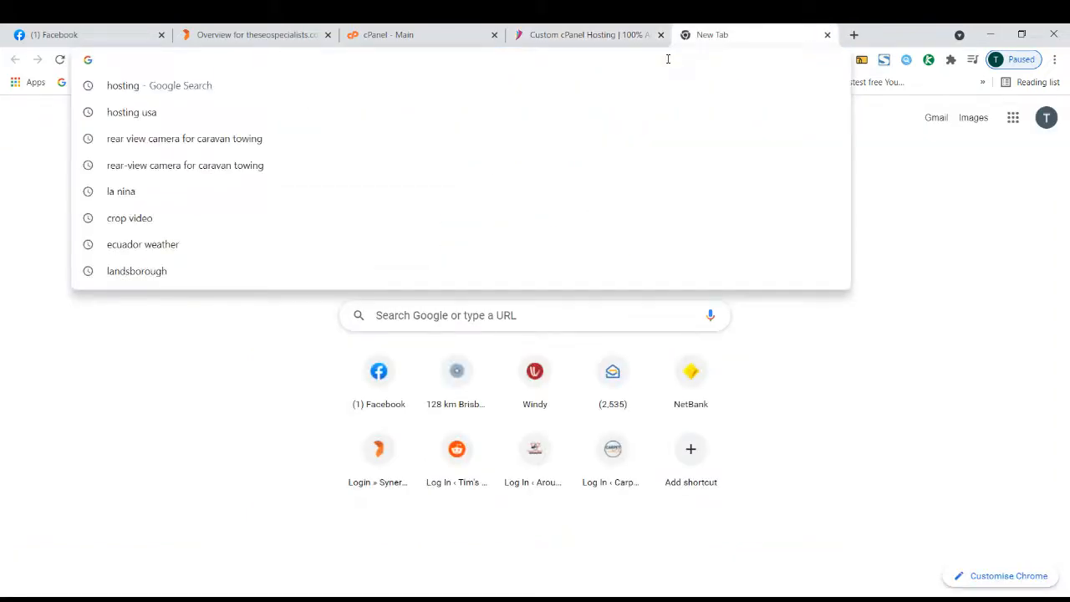
type("ssl in")
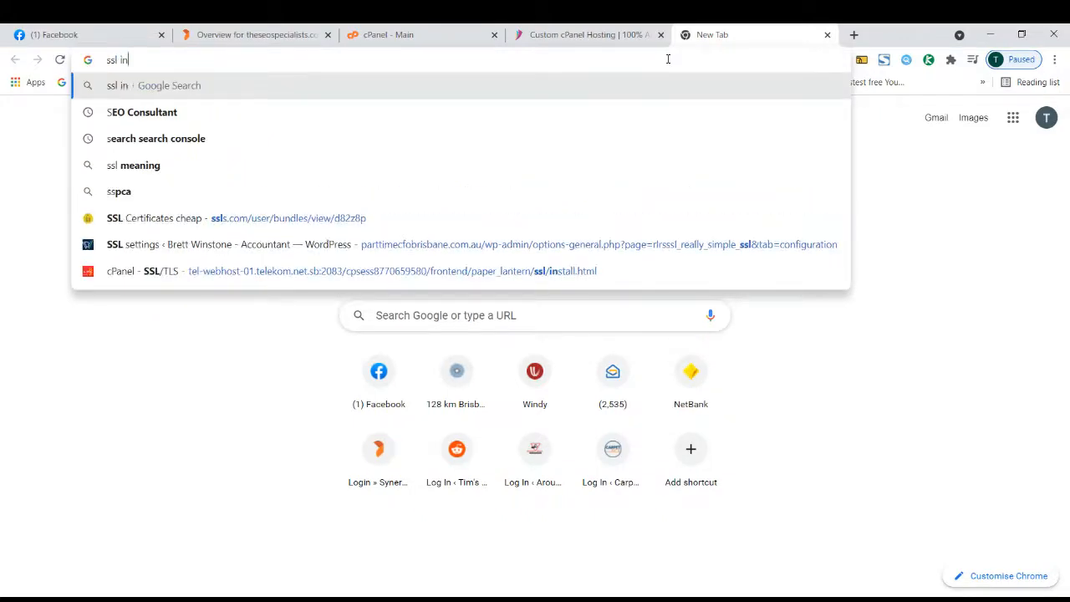
type("cluded h")
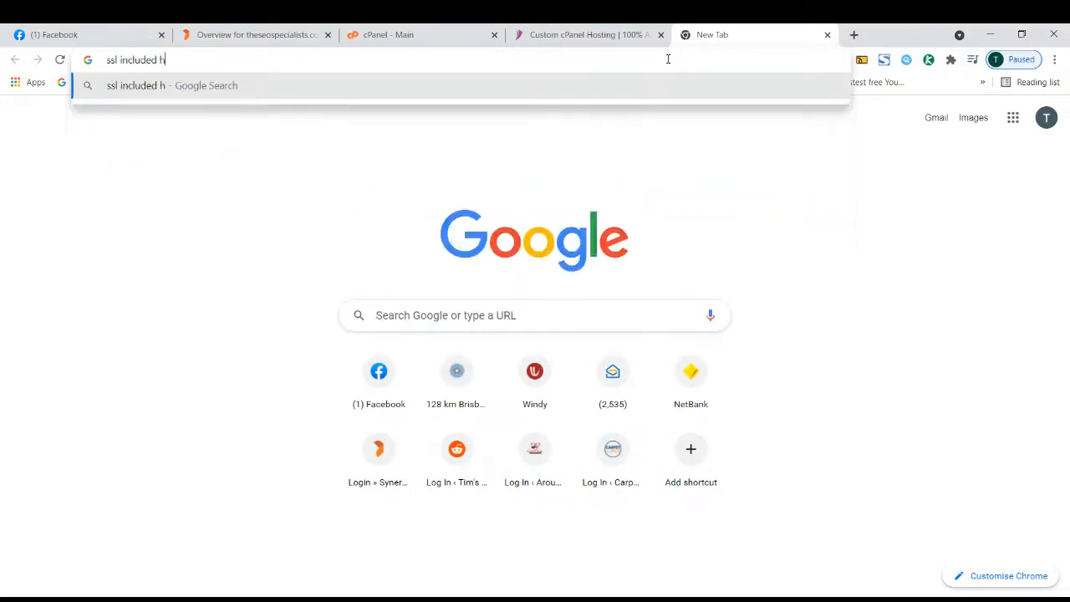
type("osting")
key("Return")
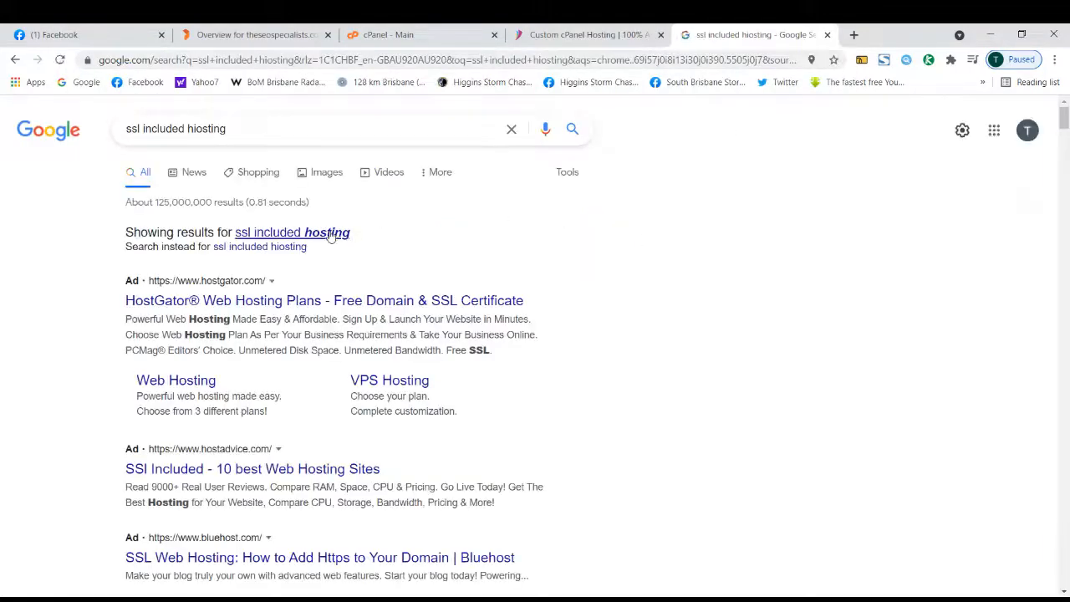
left_click(331, 234)
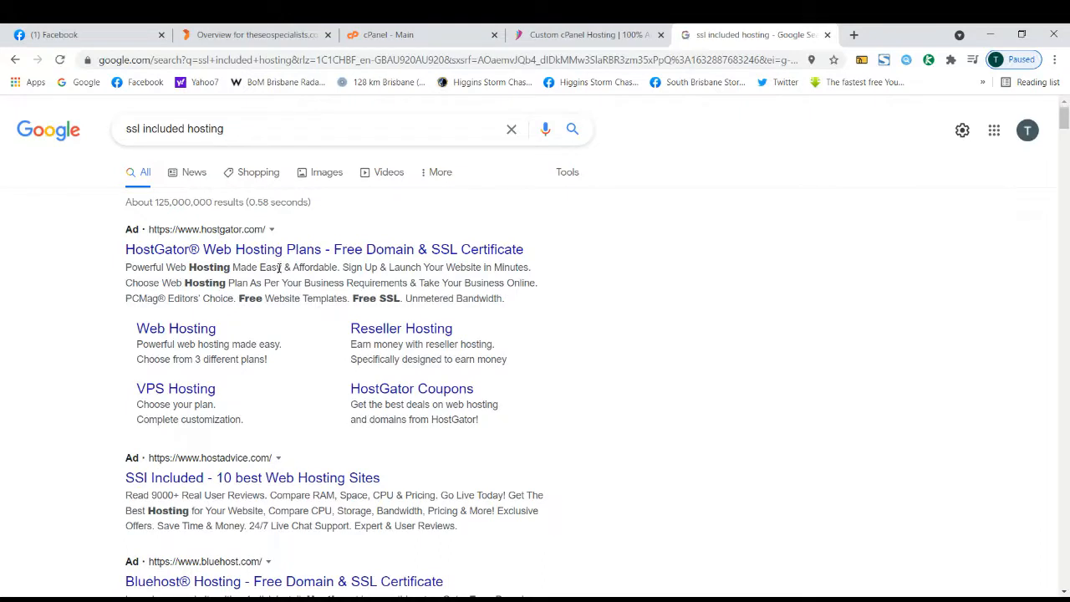
Look through the search results and highlight the list of web hosts offering free SSL certificates, then clear the selection
left_click_drag(358, 299, 398, 299)
scroll(78, 327, "down", 1)
scroll(78, 326, "down", 5)
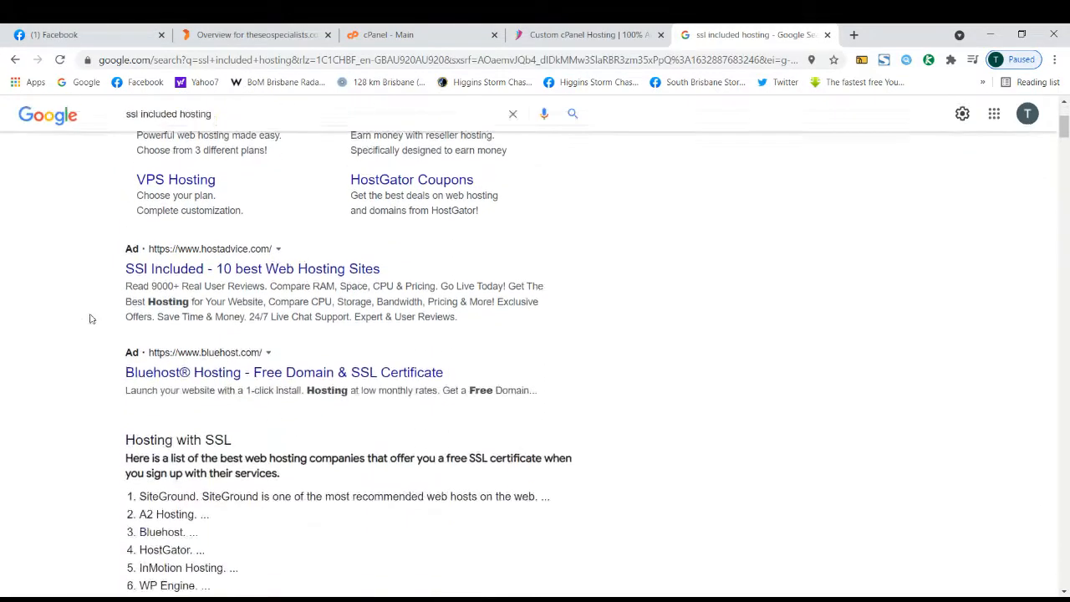
scroll(118, 318, "up", 1)
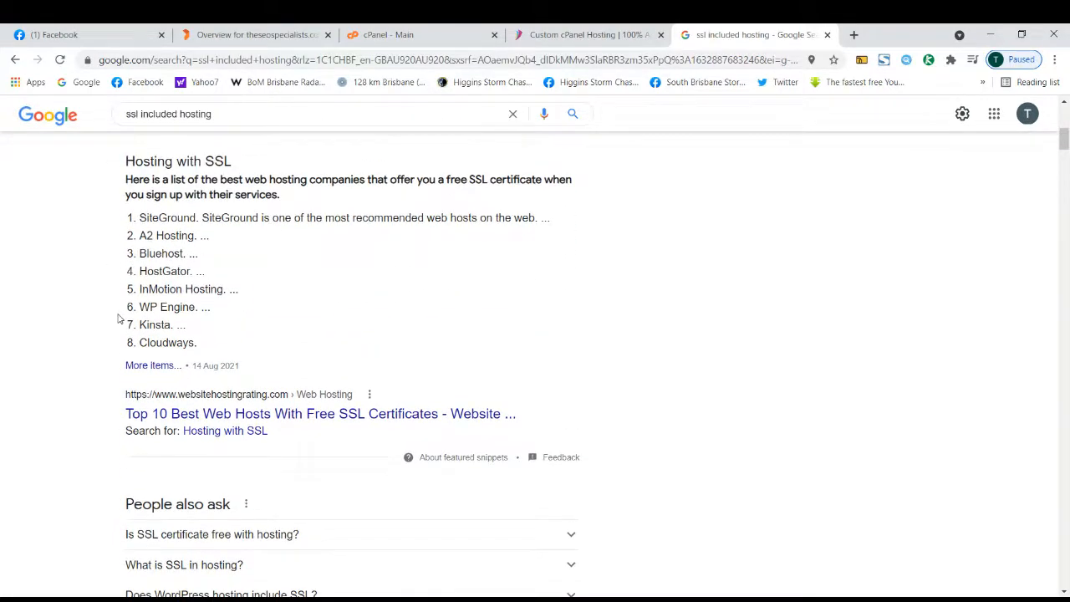
left_click_drag(139, 214, 210, 341)
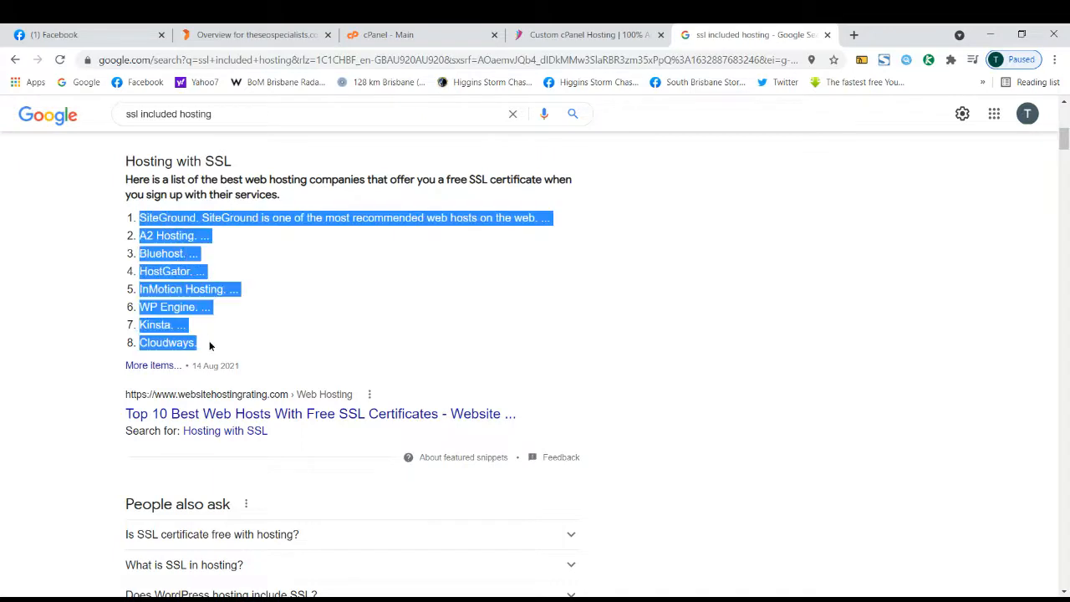
left_click(82, 348)
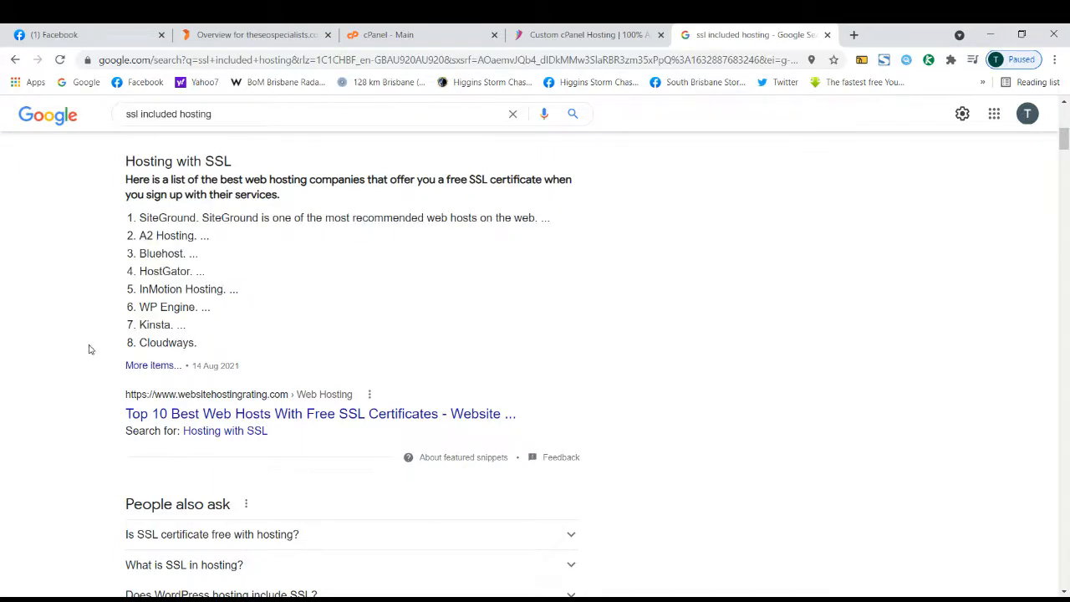
Close the search results and look through VentraIP's custom cPanel hosting page, covering the plan options, included features, infrastructure and support sections
left_click(827, 34)
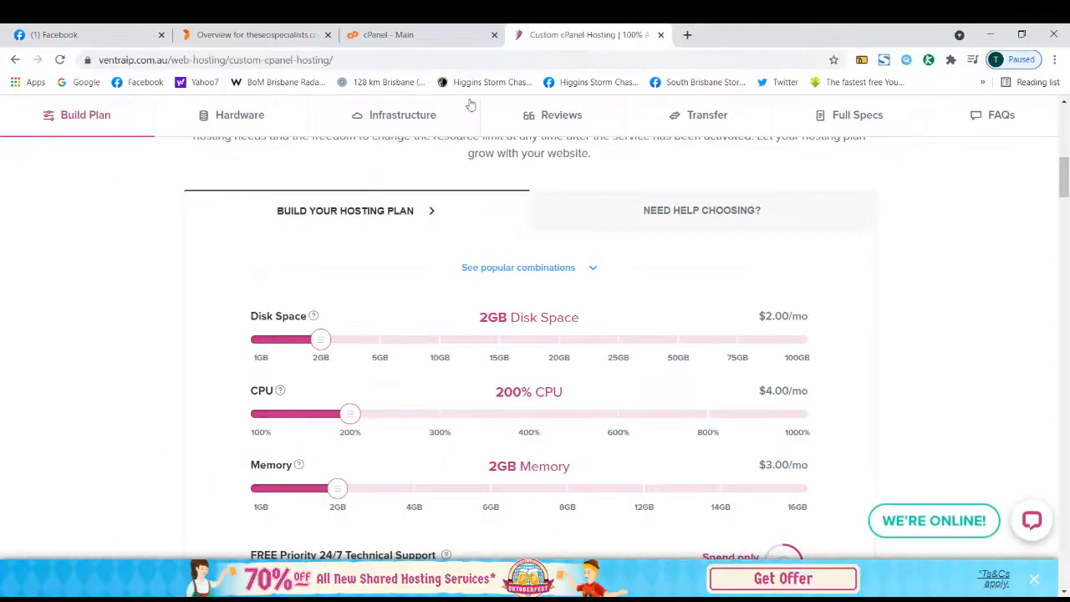
scroll(226, 285, "up", 3)
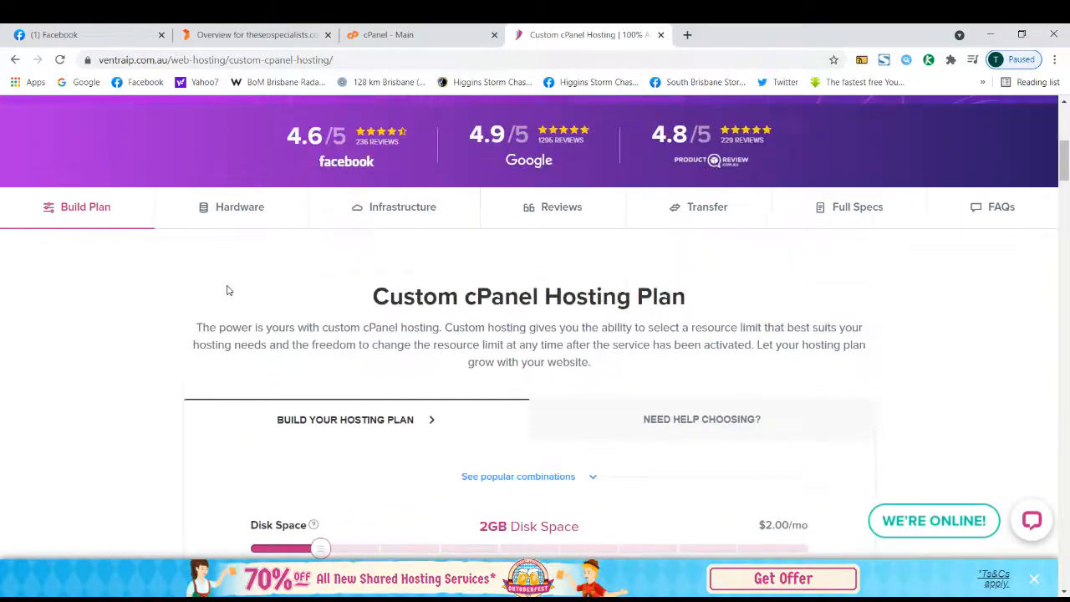
scroll(167, 292, "down", 3)
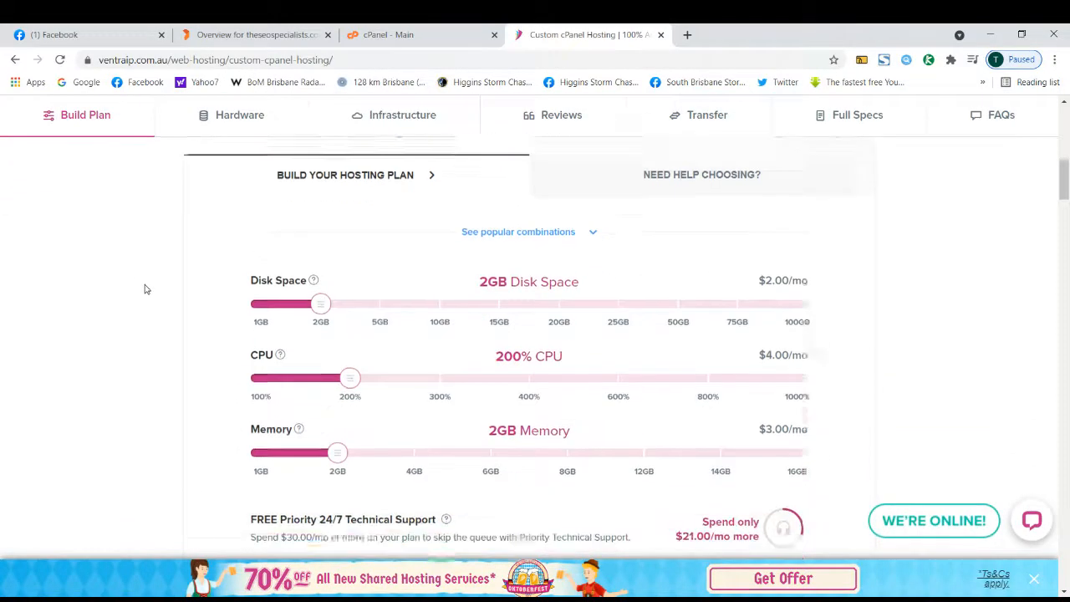
scroll(153, 276, "down", 9)
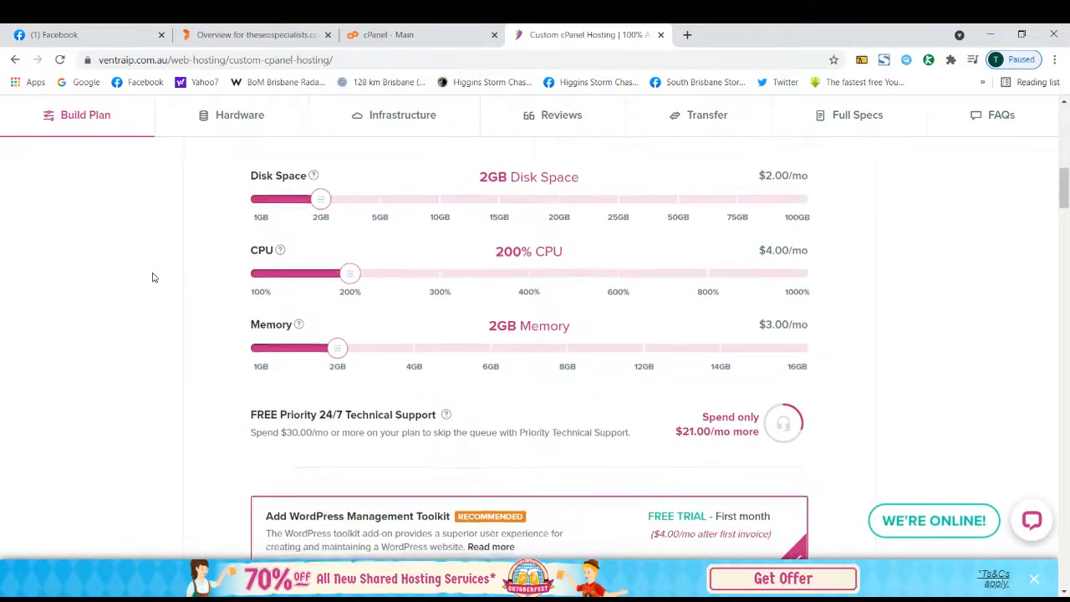
scroll(154, 278, "down", 10)
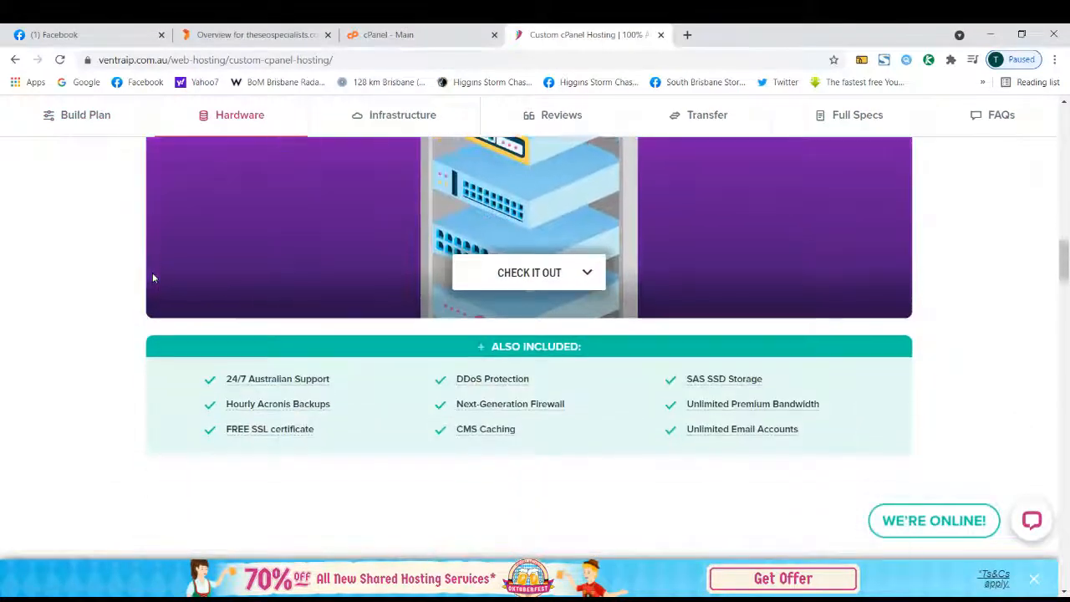
scroll(153, 278, "down", 8)
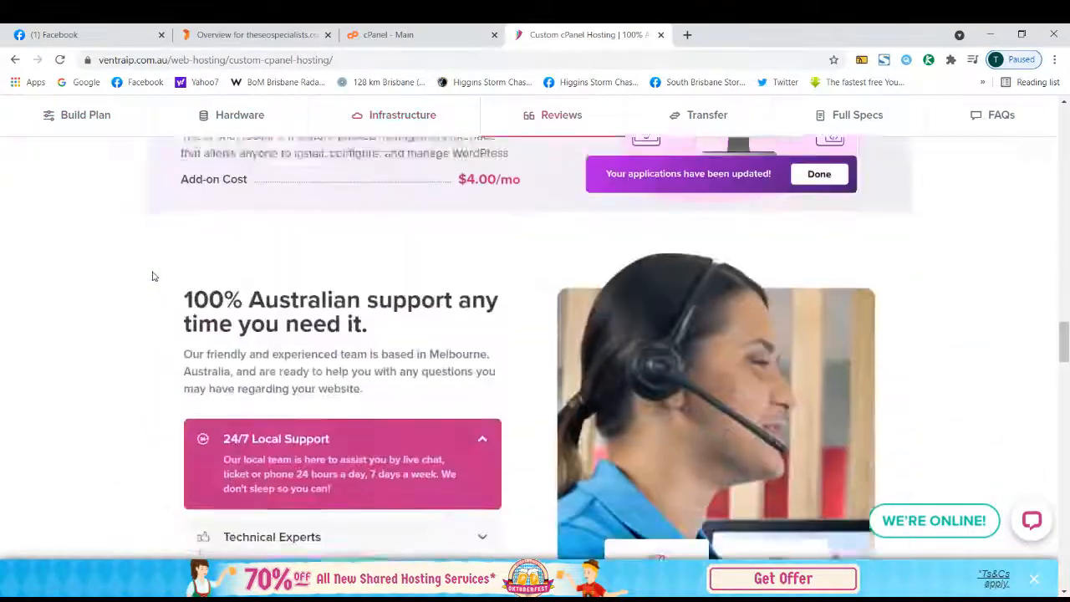
scroll(154, 275, "up", 8)
scroll(153, 276, "up", 20)
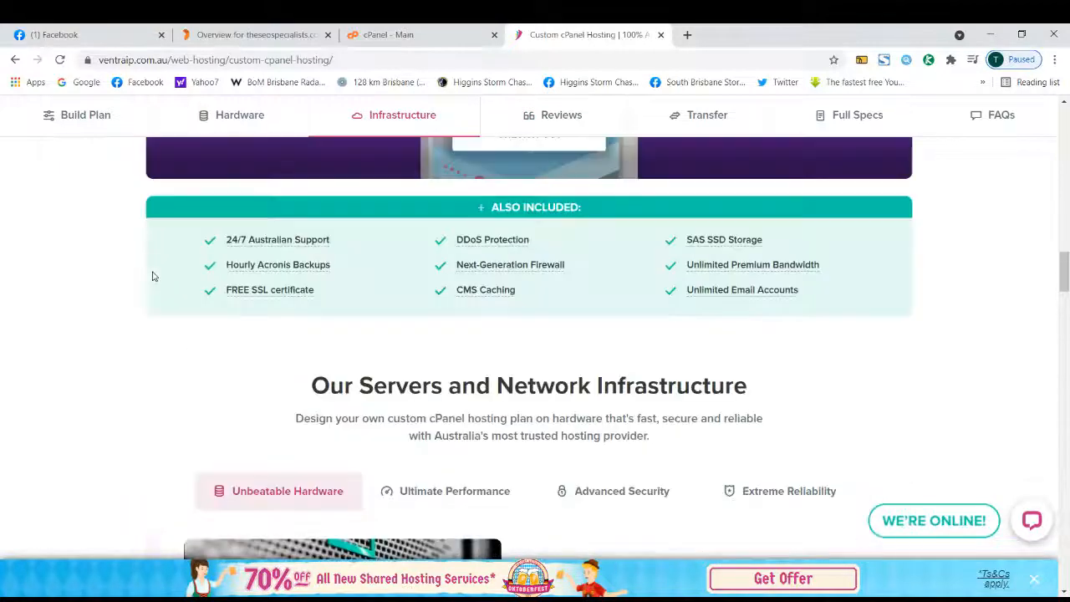
scroll(153, 276, "up", 3)
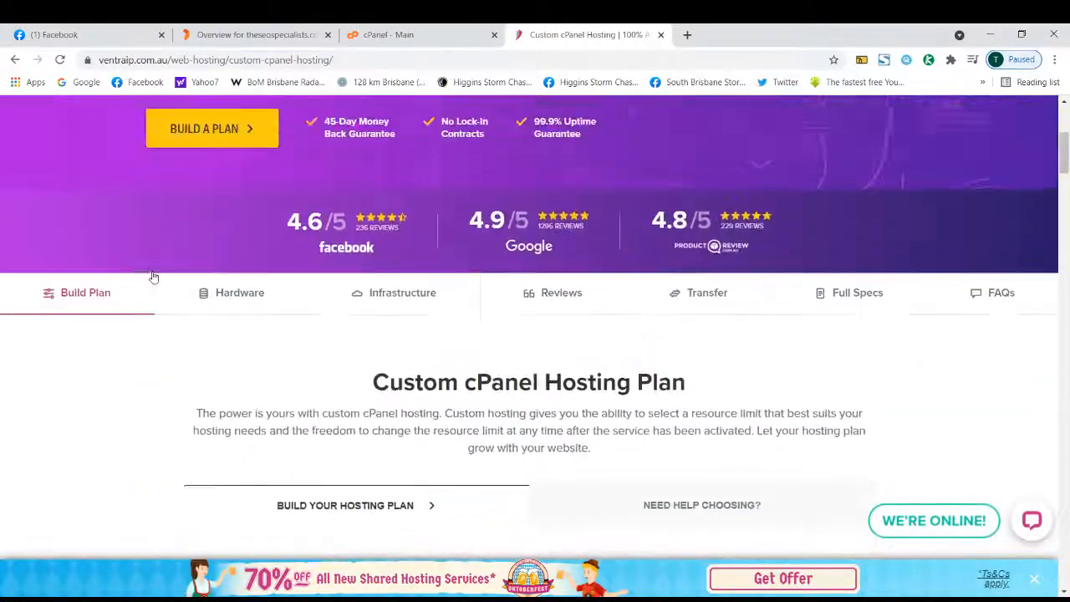
scroll(268, 371, "down", 1)
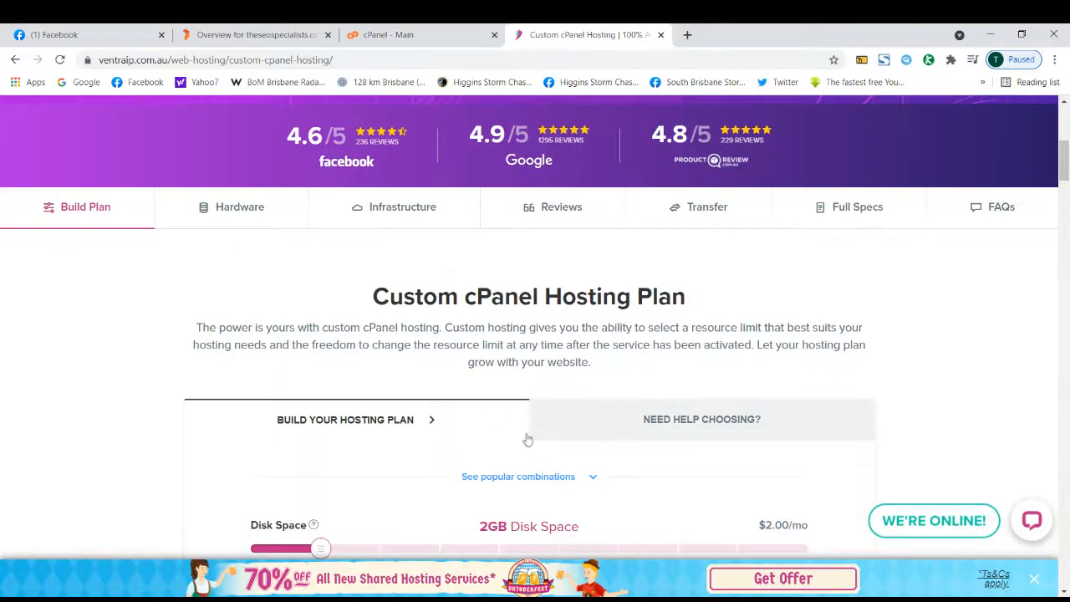
Open VentraIP's domain name registration page at the Domain Name Search section and highlight ventraip.com.au in the page address
scroll(351, 217, "up", 5)
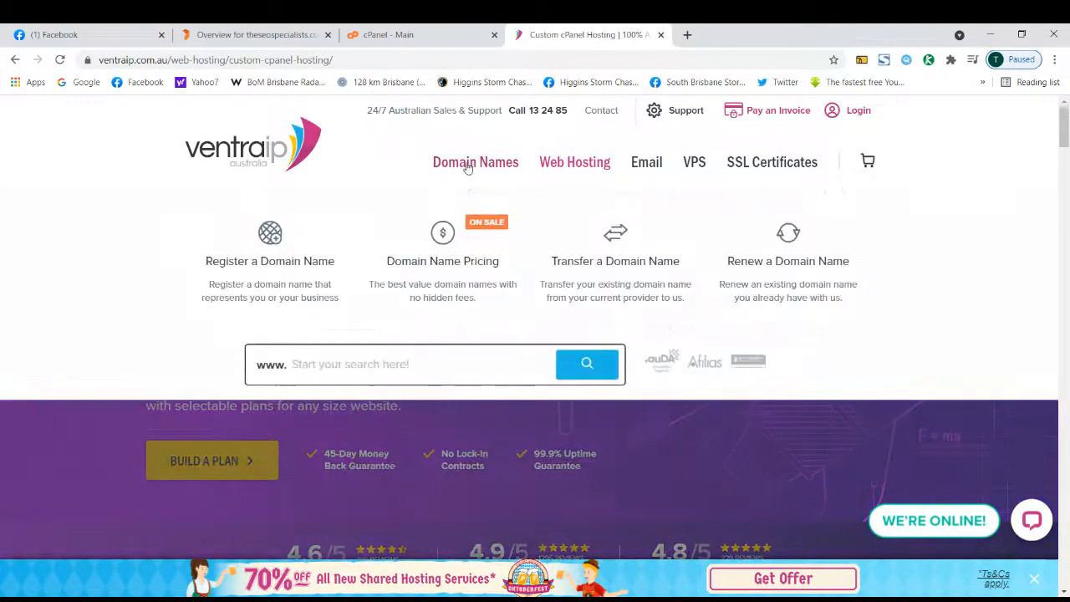
left_click(468, 167)
scroll(503, 328, "down", 5)
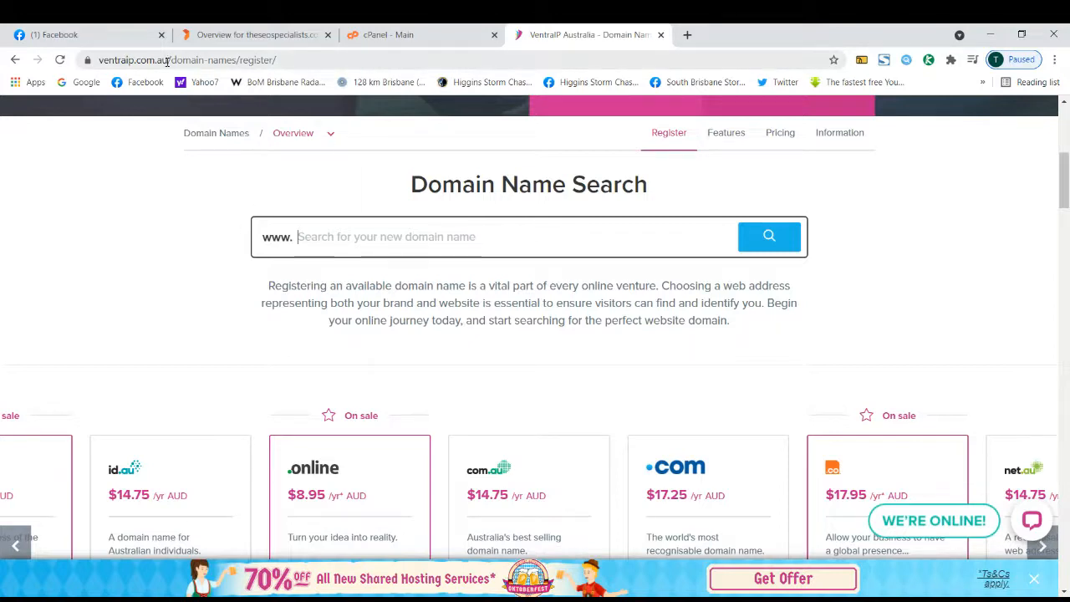
left_click_drag(168, 62, 97, 61)
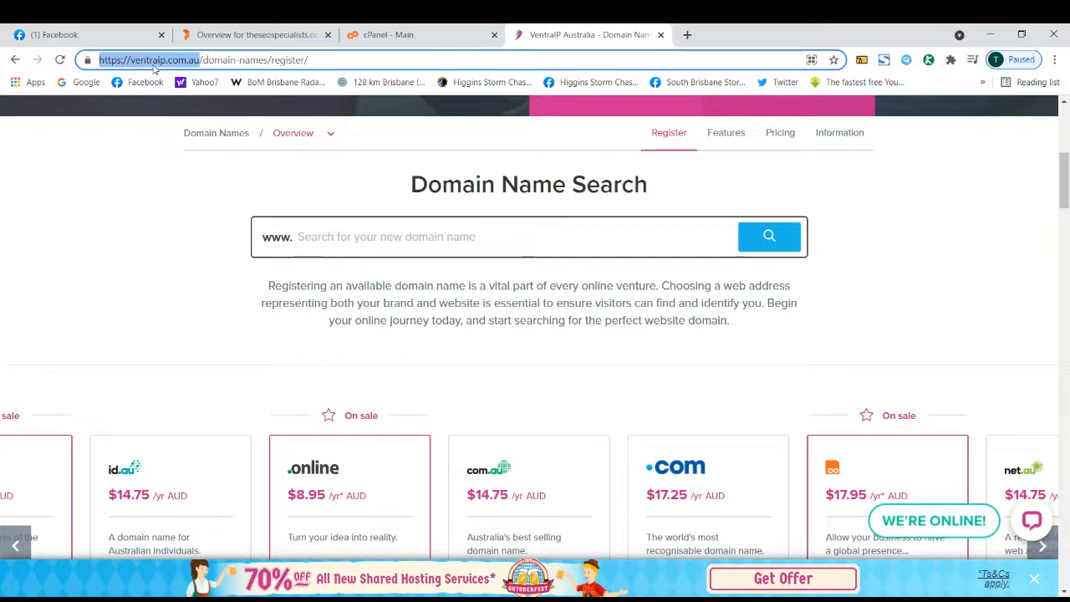
Search VentraIP for the domain name "sallysshoes" and look through the availability and yearly prices of its extensions
left_click(315, 240)
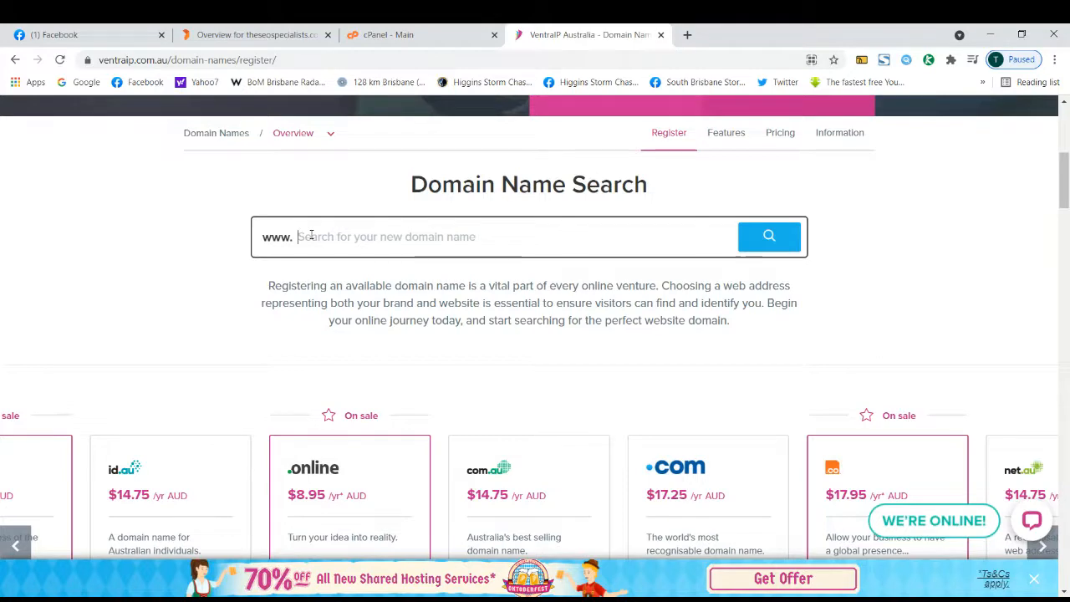
type("sallysshoe")
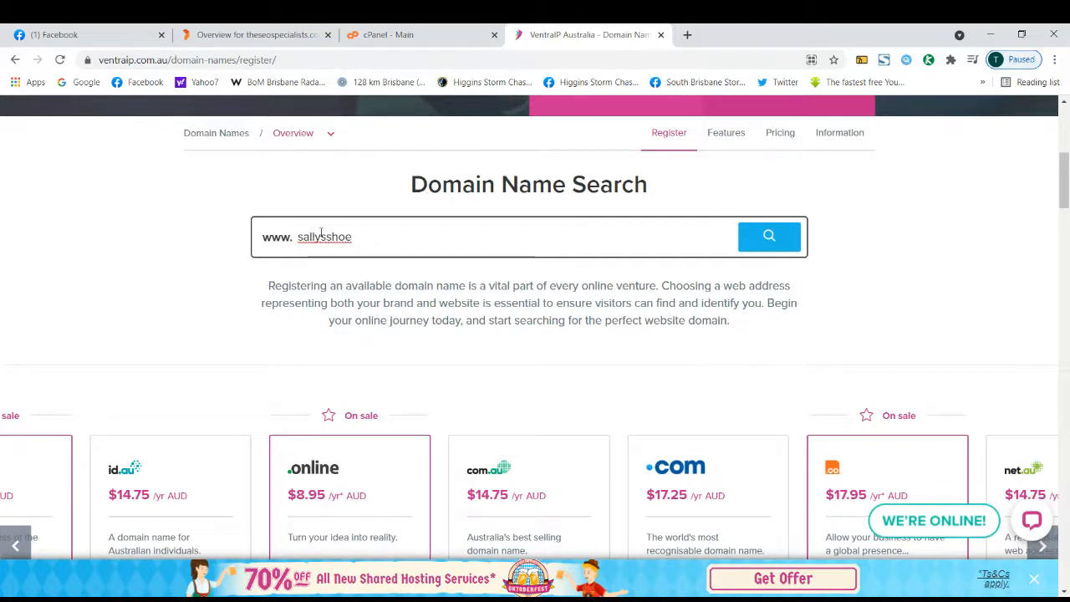
type("s")
left_click(769, 249)
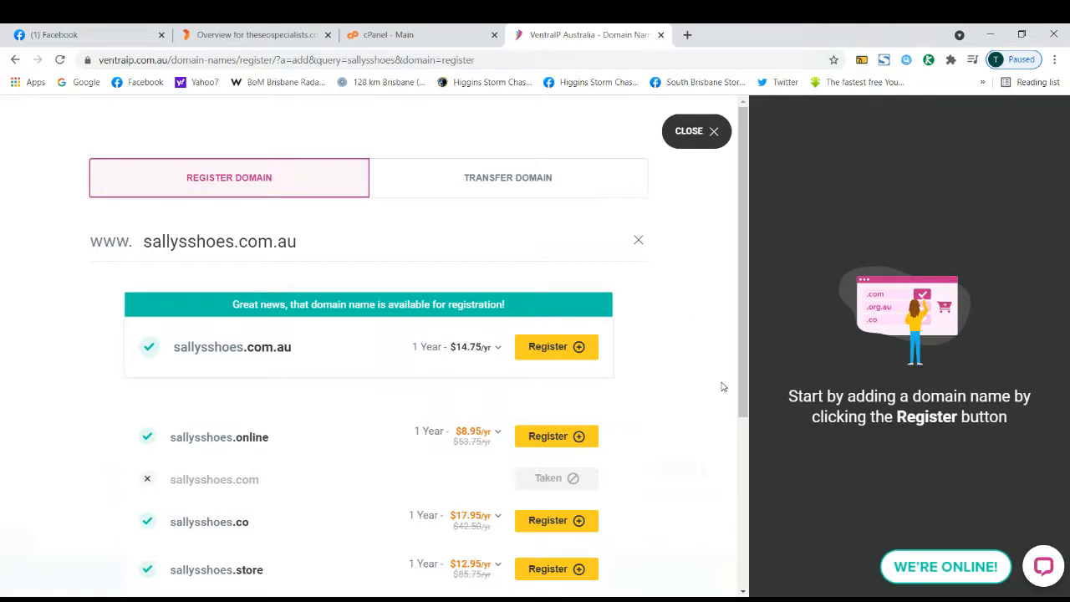
scroll(715, 393, "down", 2)
scroll(714, 392, "up", 2)
scroll(263, 318, "down", 3)
scroll(237, 357, "up", 3)
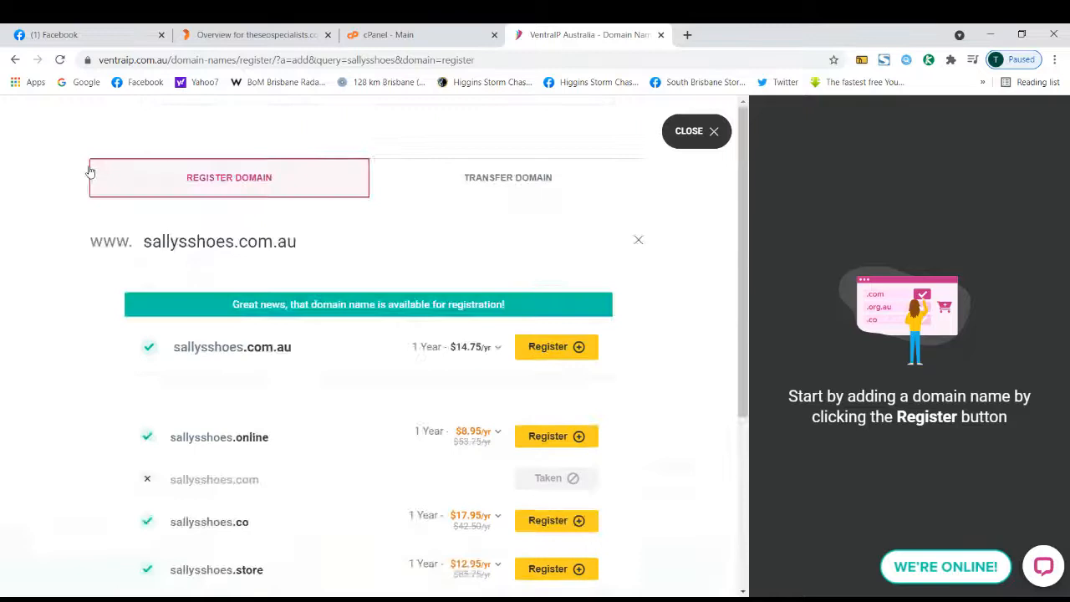
Return to the Domain Name Search section and highlight the sallysshoes name in the search field, then clear the selection
left_click(15, 59)
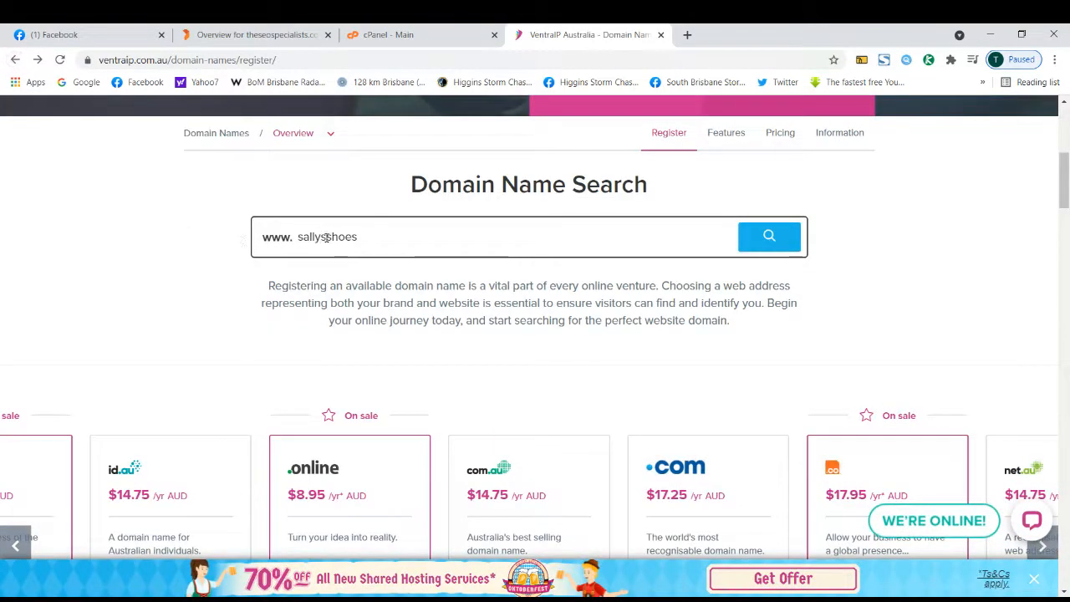
left_click(327, 236)
left_click(364, 236)
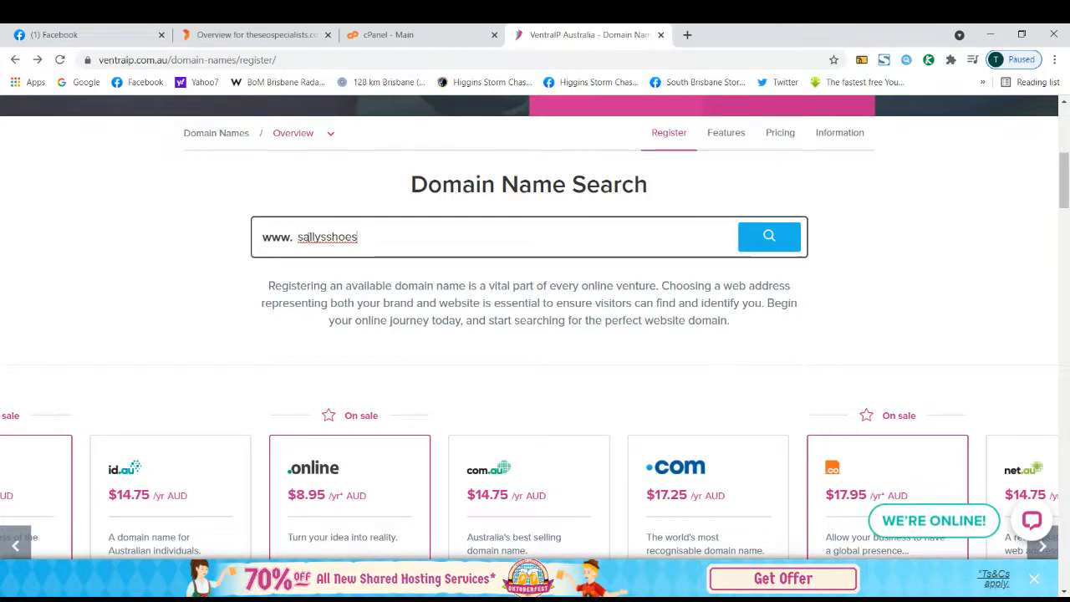
double_click(318, 232)
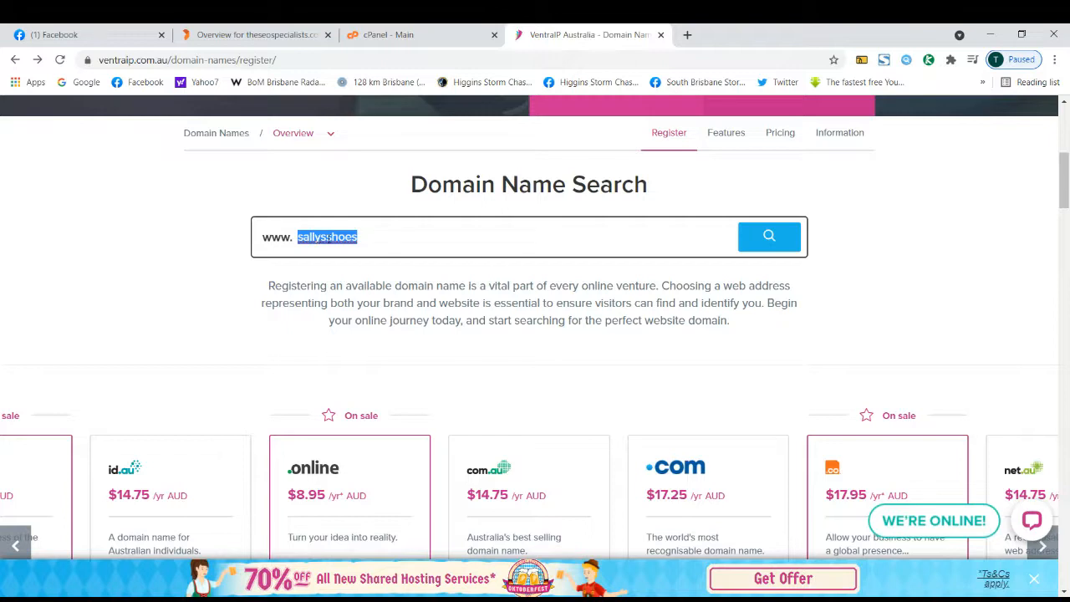
left_click(383, 245)
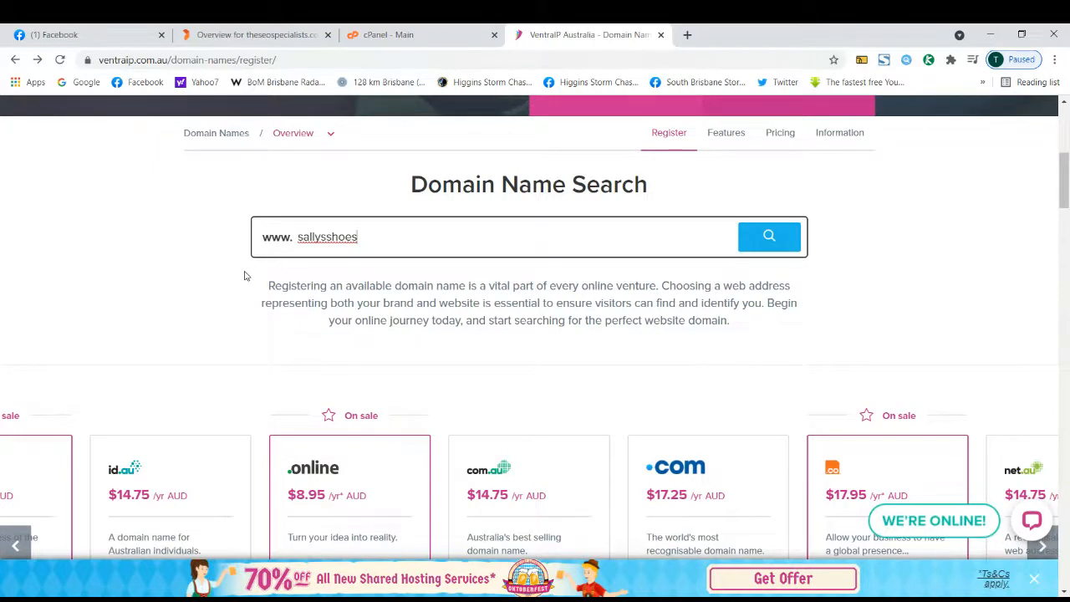
scroll(247, 277, "up", 1)
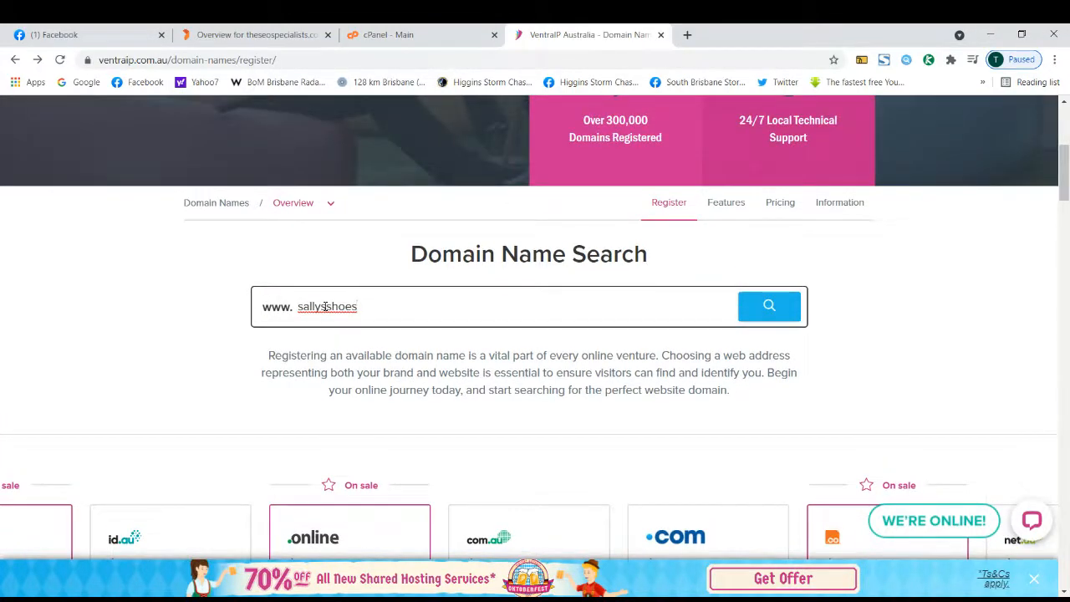
left_click(368, 307)
Switch to the Synergy Wholesale account and look through its list of managed hosting services
left_click(276, 37)
scroll(301, 258, "up", 5)
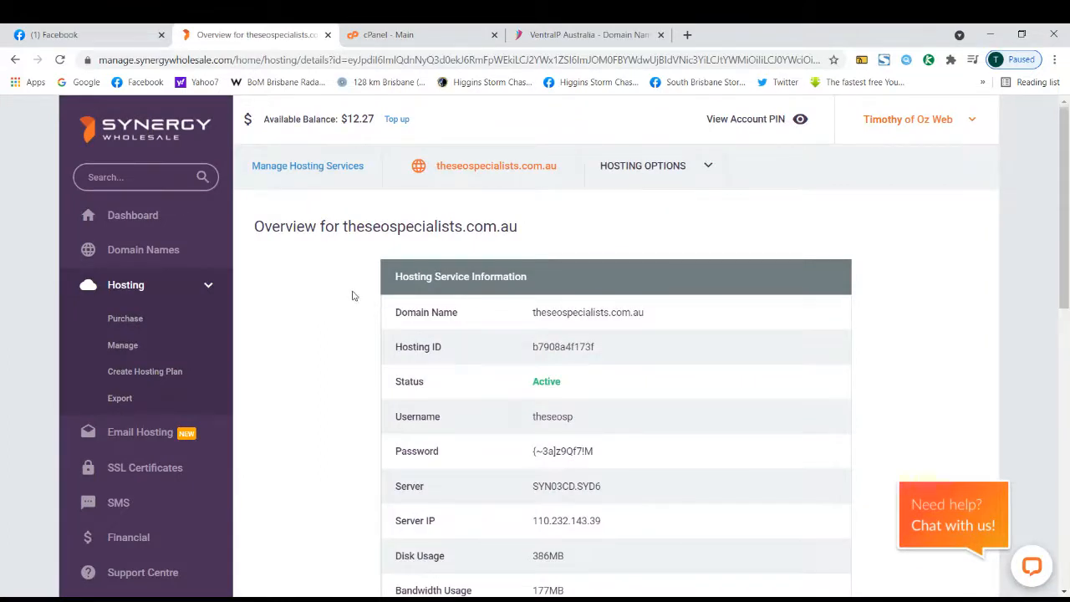
left_click(126, 348)
scroll(323, 346, "down", 5)
scroll(322, 339, "up", 4)
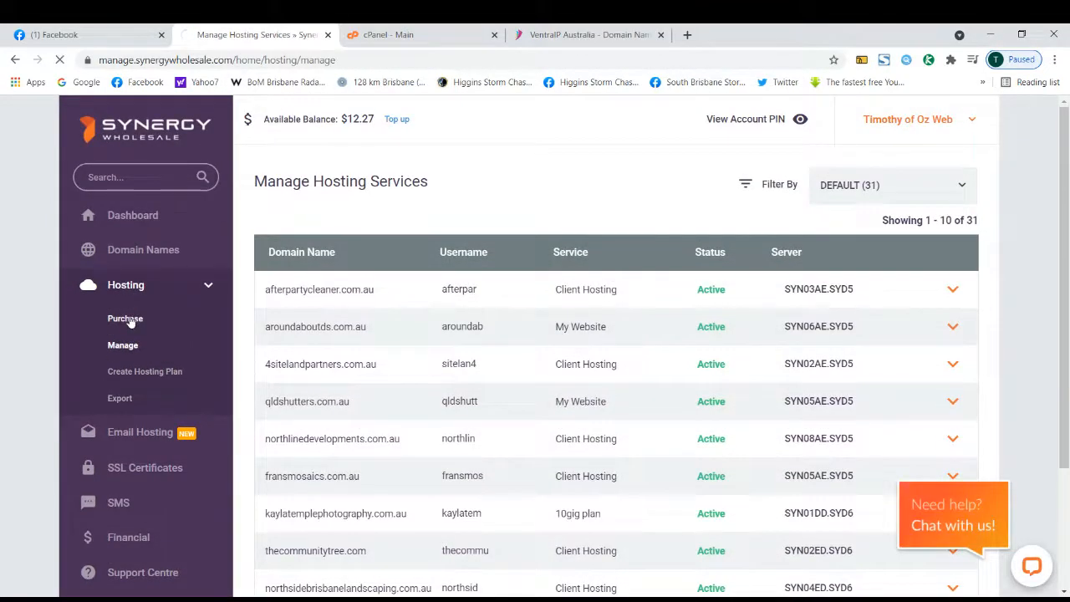
Open the hosting purchase page, expand the domain name options, and highlight the CPU allowance of the My Website plan
left_click(126, 318)
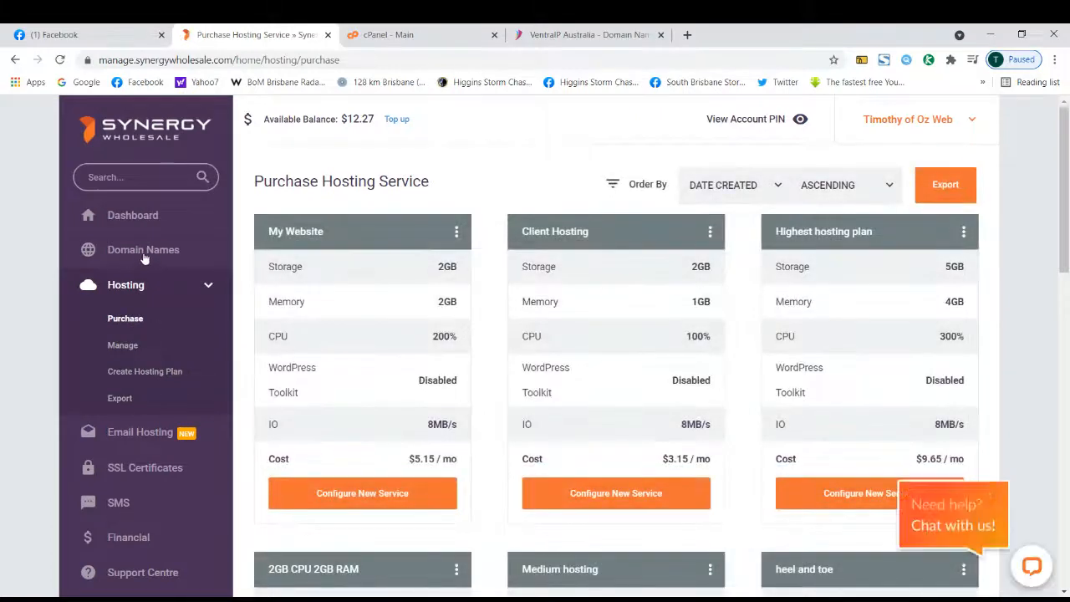
left_click(143, 257)
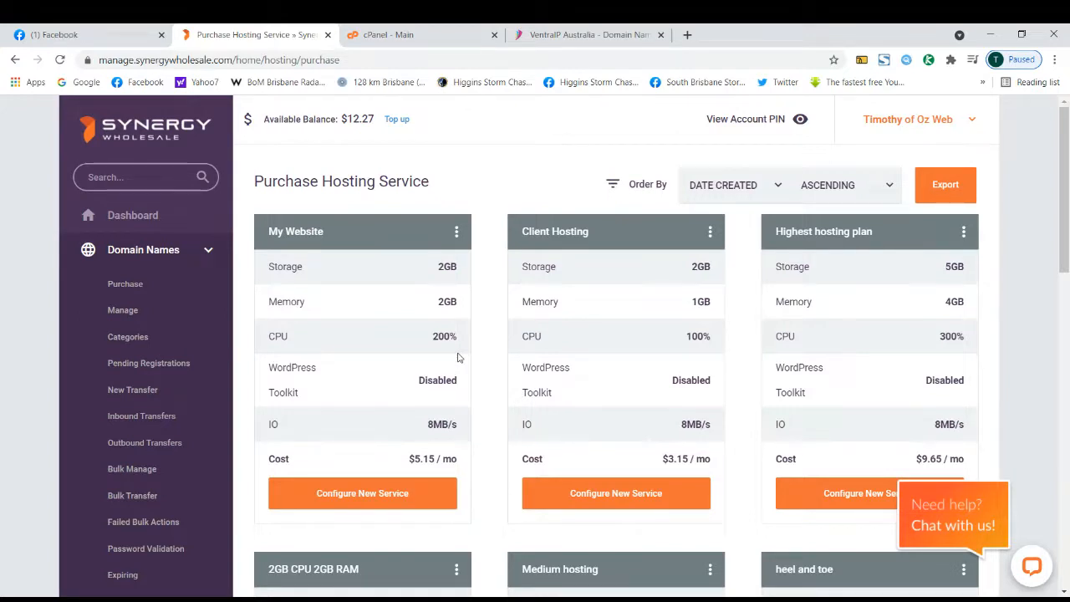
triple_click(440, 335)
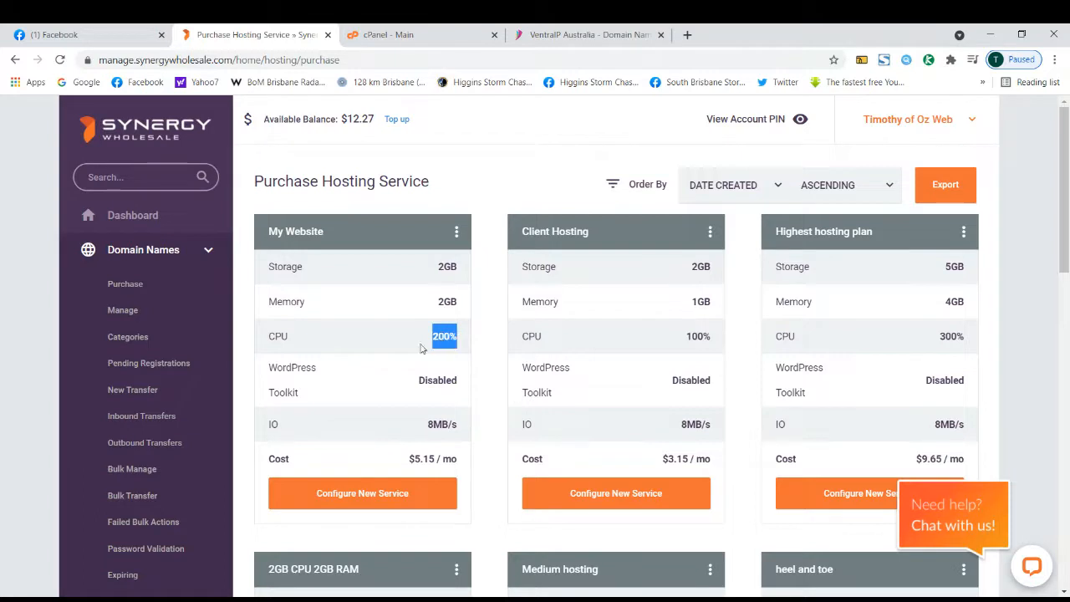
triple_click(431, 335)
double_click(440, 337)
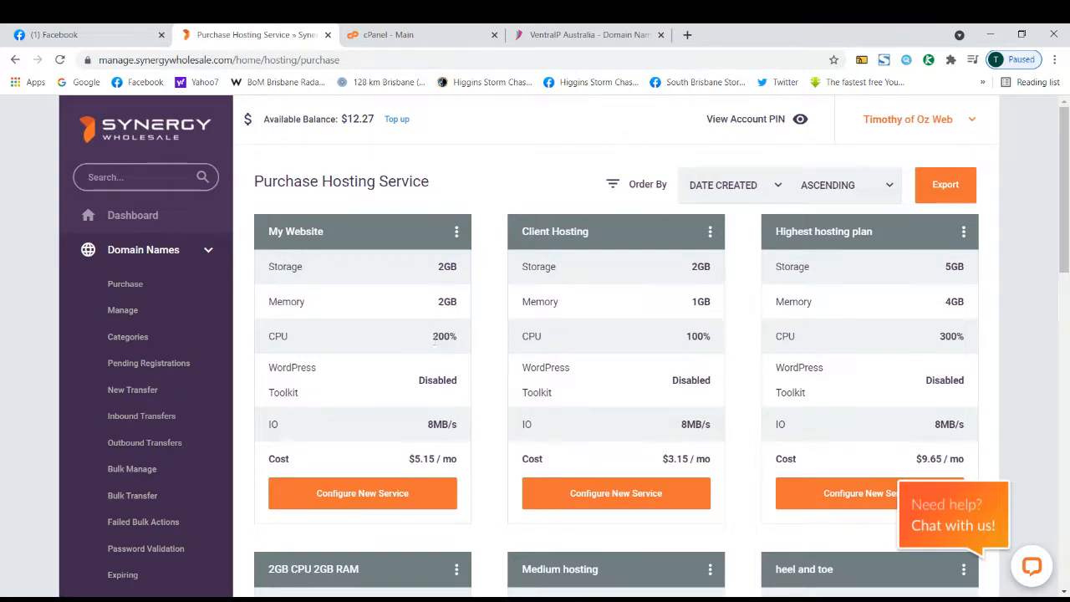
triple_click(437, 338)
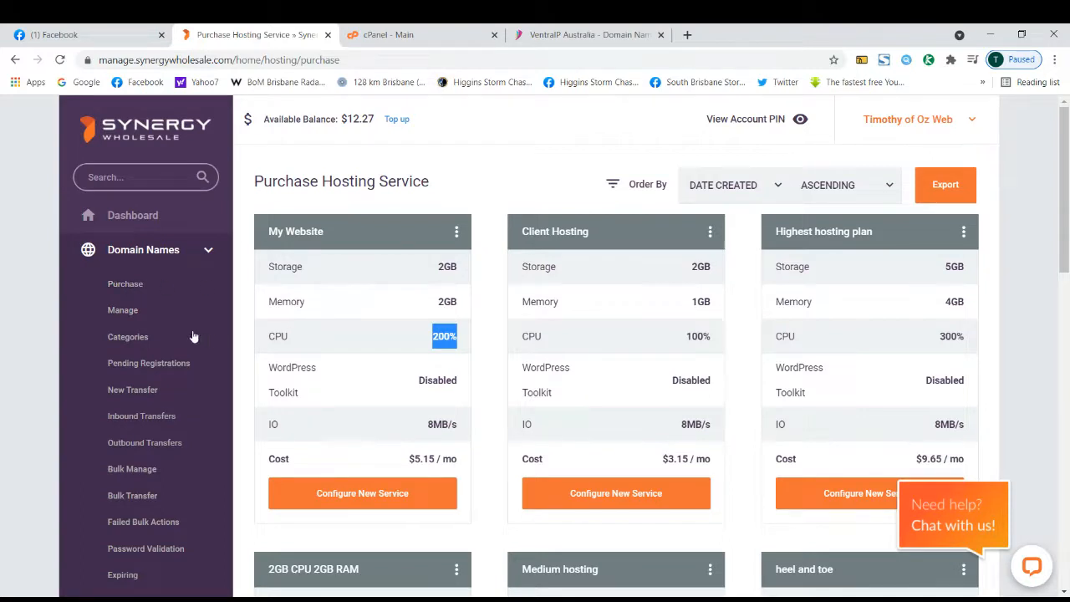
View the Purchase Domain Name page with its domain search field, and return to the hosting plans
left_click(126, 284)
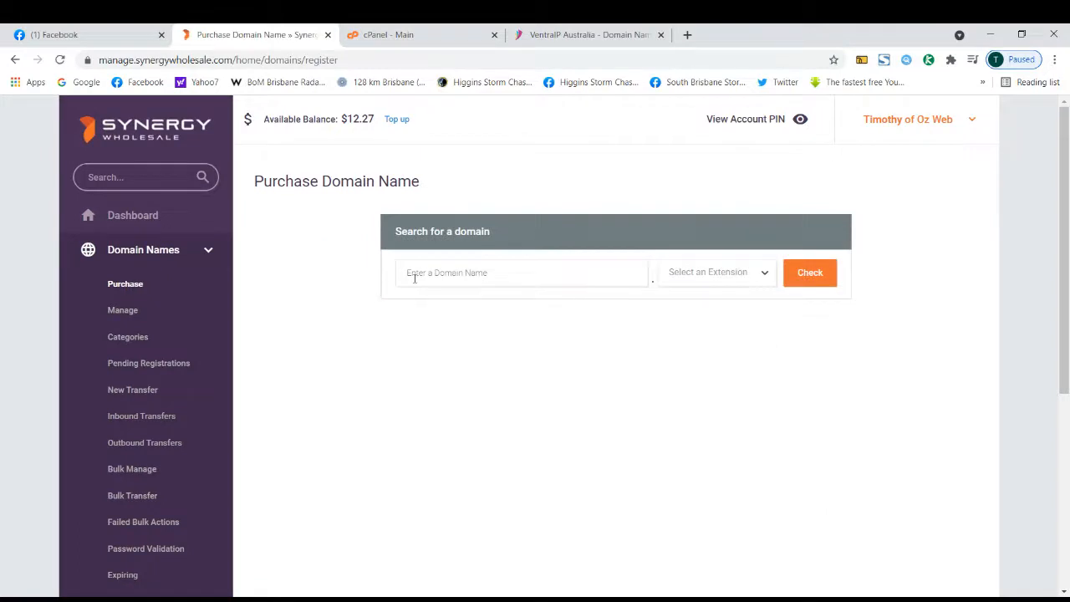
left_click(415, 279)
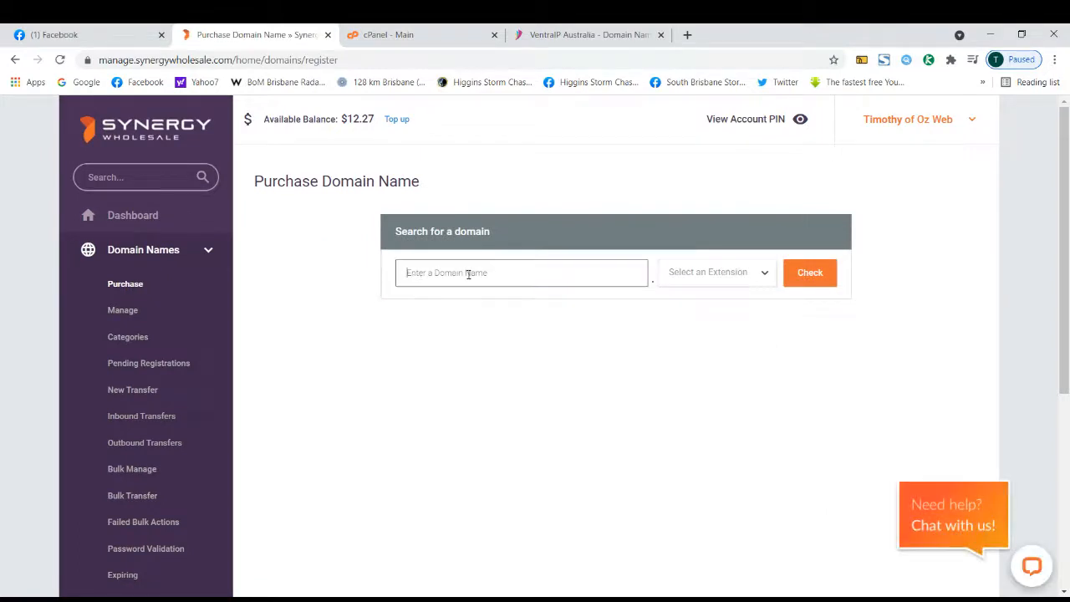
left_click(15, 59)
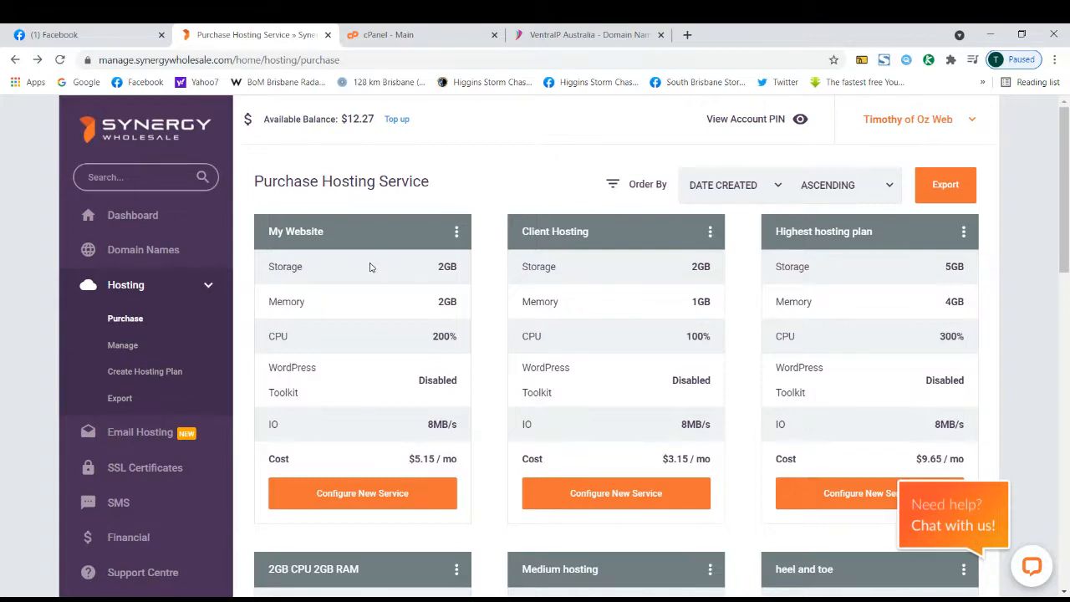
View the cPanel main page, revisit VentraIP's domain search, and close the VentraIP page to return to cPanel
left_click(405, 34)
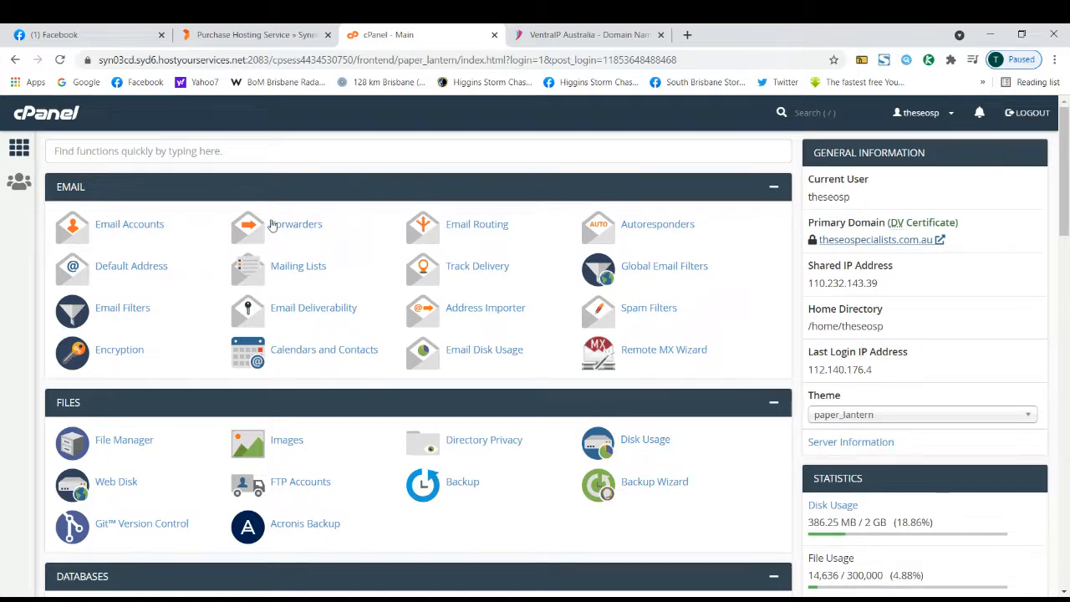
left_click(585, 34)
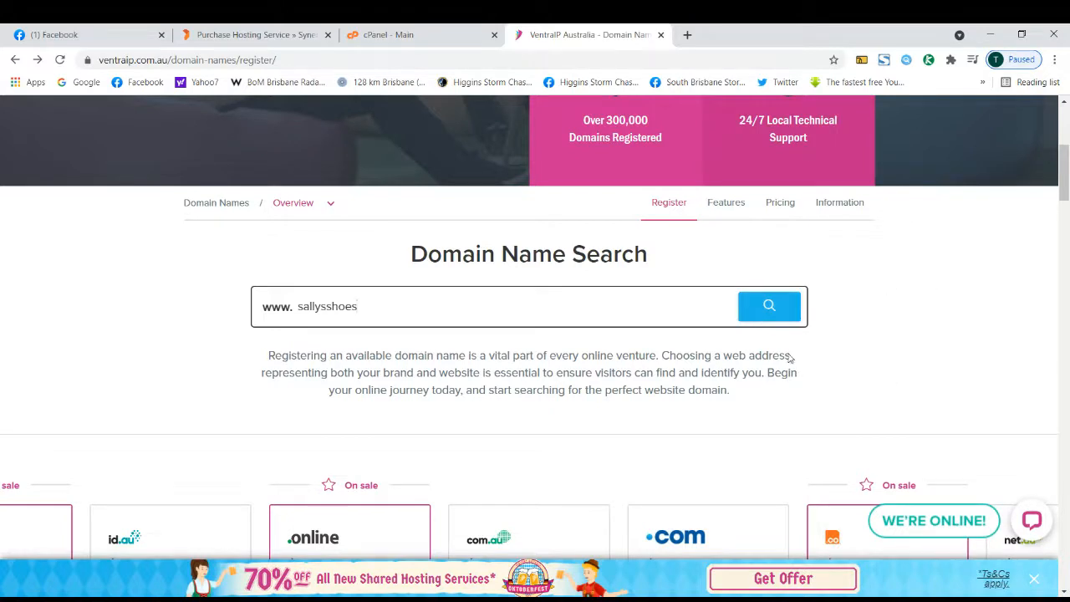
left_click(660, 35)
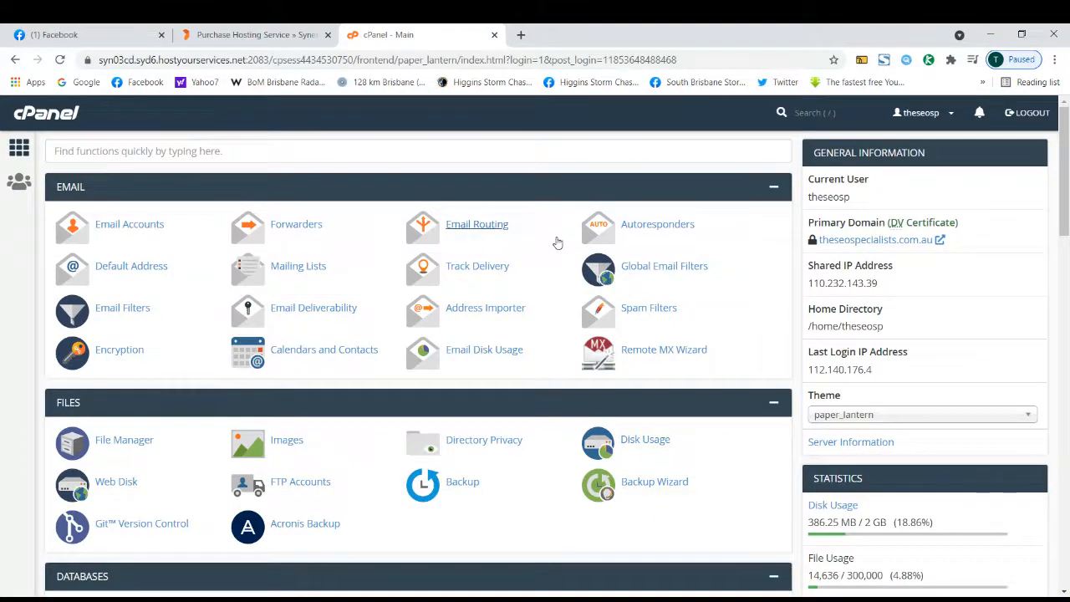
Look over the function search field and the Email and Files sections on the cPanel main page
scroll(558, 242, "down", 1)
scroll(501, 222, "up", 1)
left_click(375, 153)
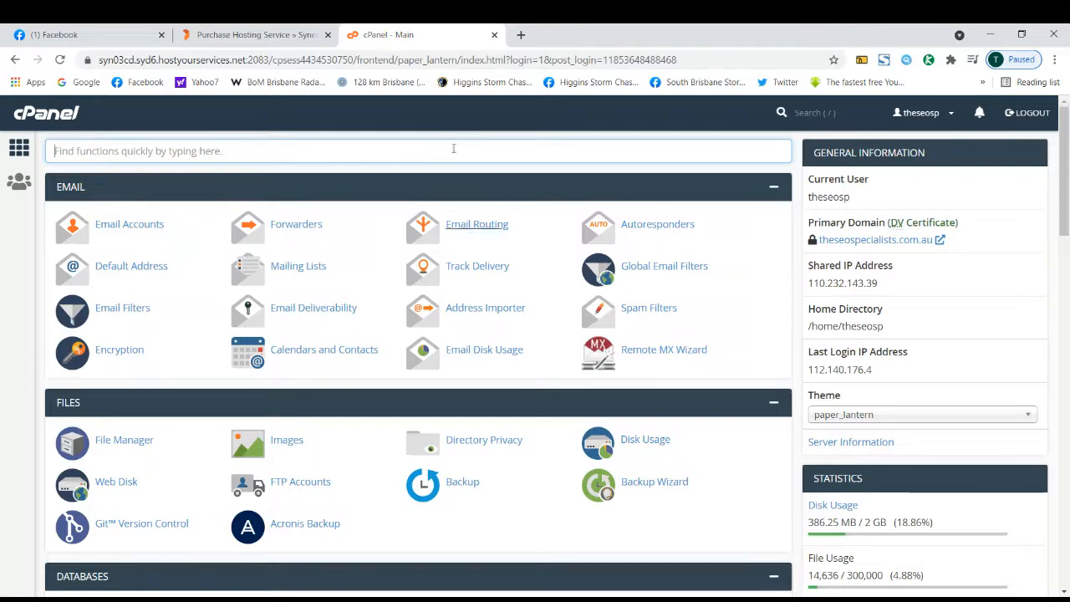
scroll(368, 226, "down", 1)
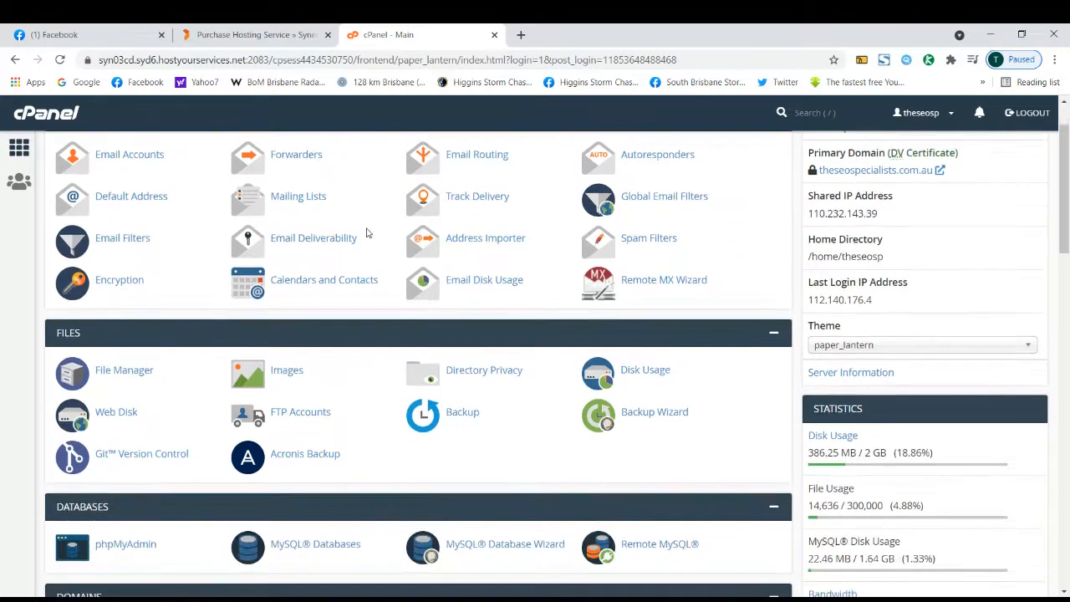
scroll(366, 242, "up", 1)
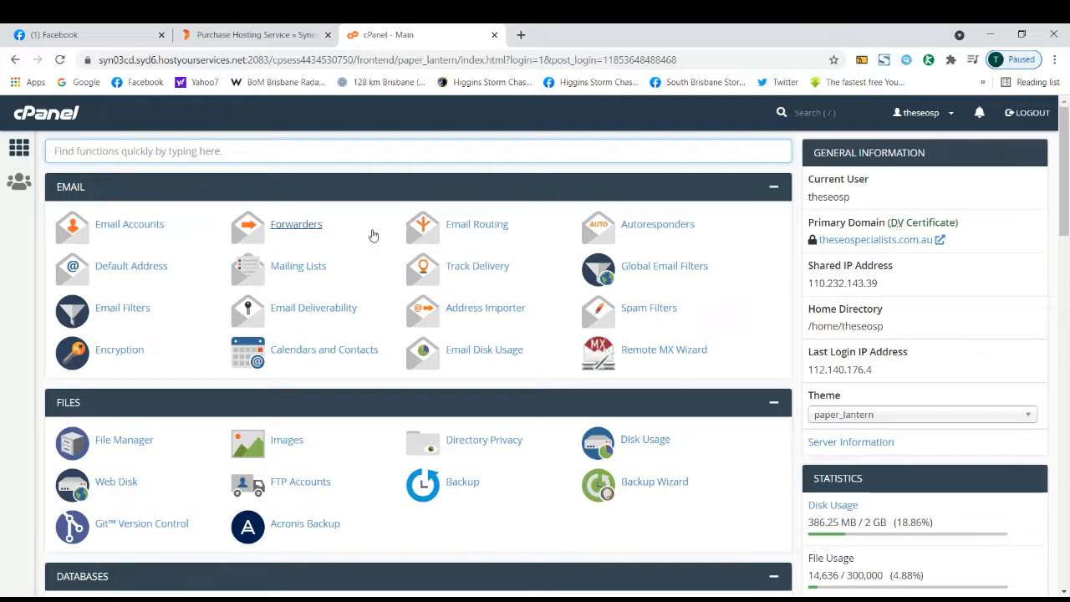
Look through all the cPanel sections, from Email, Files, Databases and Domains to Metrics, Preferences and the Installatron and Softaculous app installers
scroll(373, 236, "down", 3)
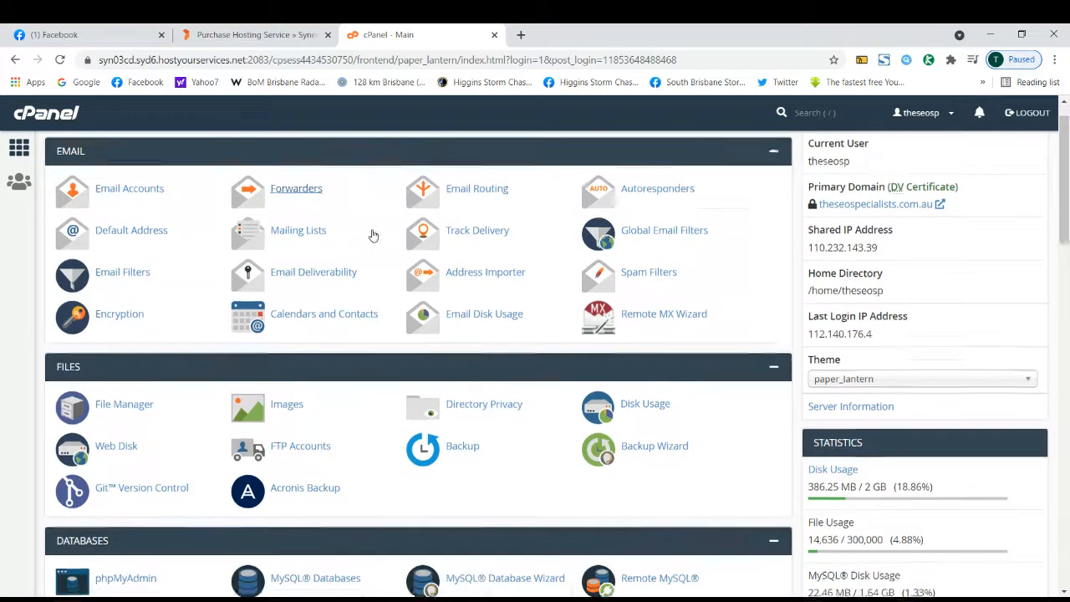
scroll(373, 236, "down", 1)
scroll(374, 236, "up", 4)
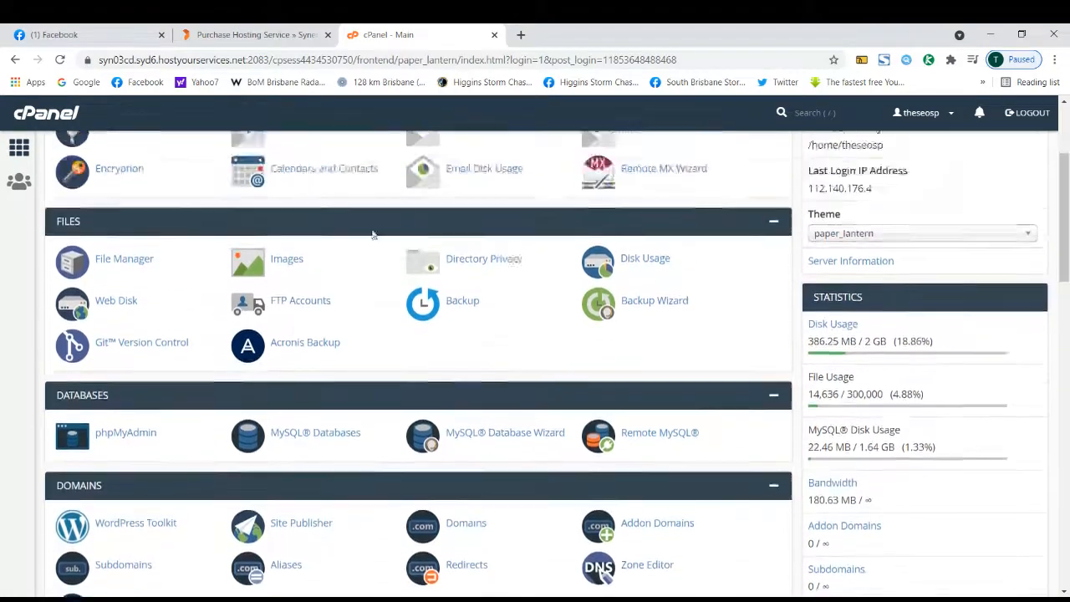
scroll(374, 236, "down", 3)
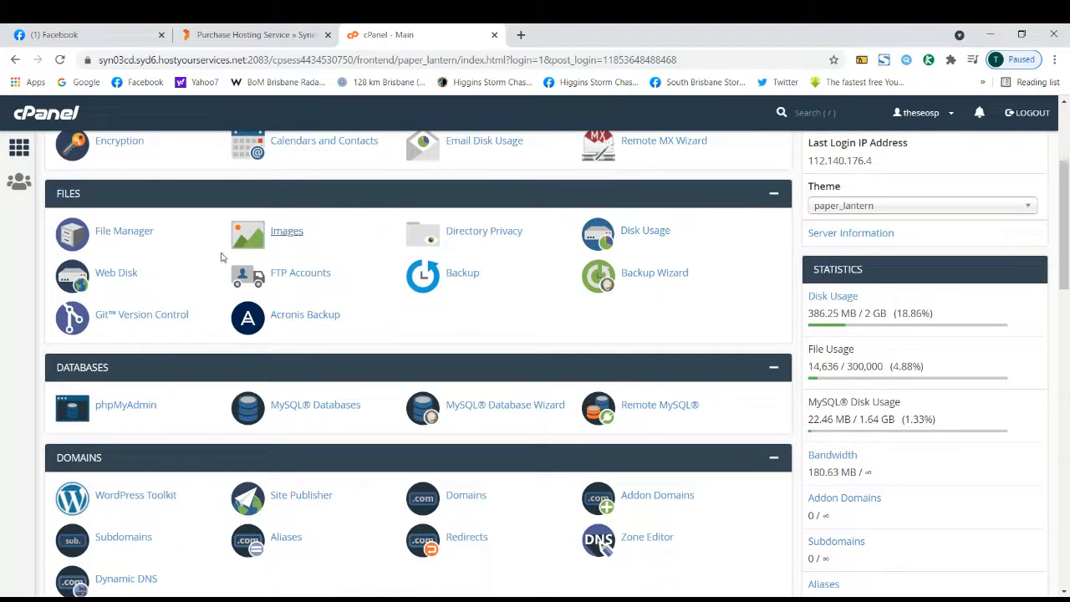
scroll(187, 287, "down", 3)
scroll(190, 286, "down", 1)
scroll(191, 286, "up", 2)
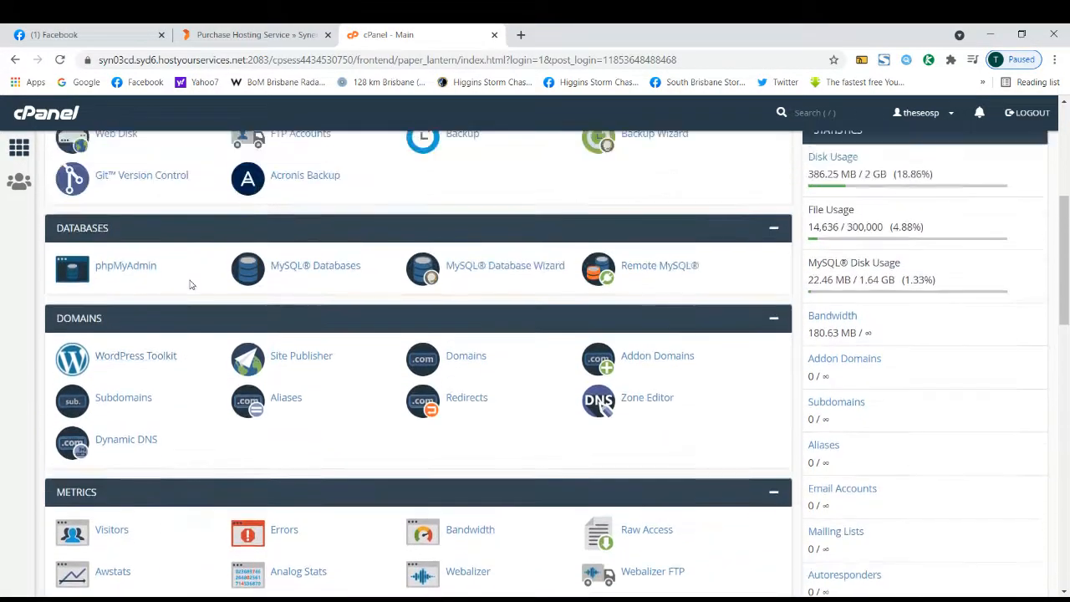
scroll(191, 286, "down", 3)
scroll(191, 285, "down", 8)
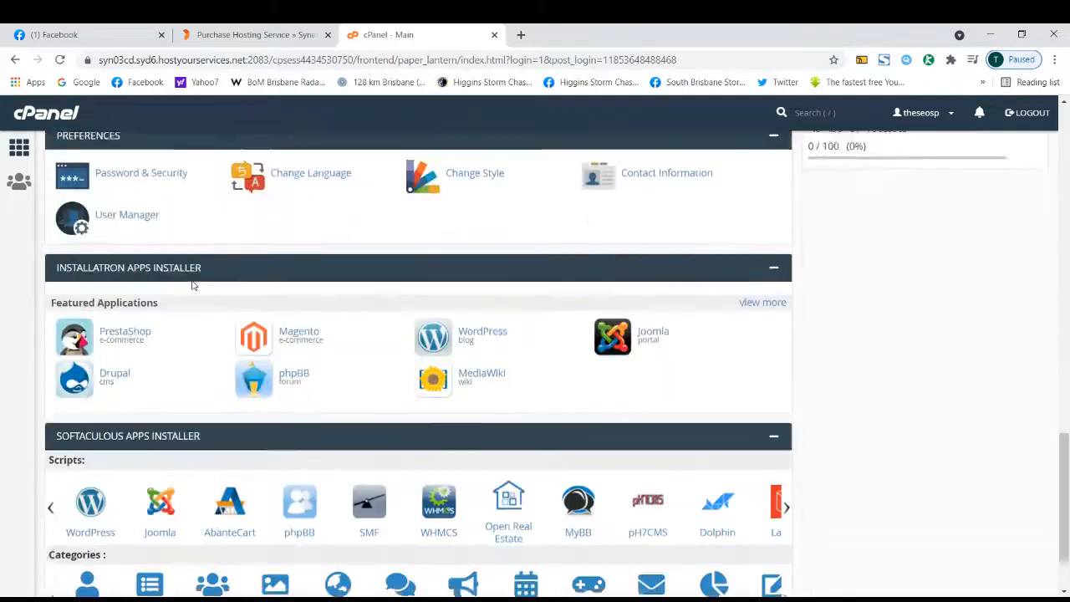
scroll(194, 287, "up", 5)
scroll(194, 287, "up", 10)
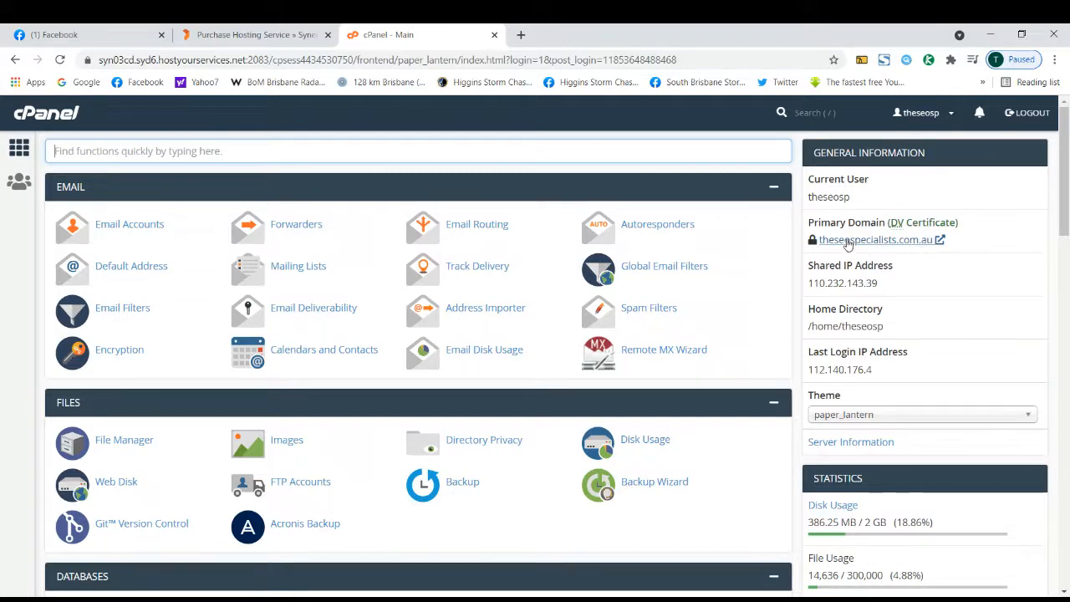
Review the General Information details and the Files section of cPanel, including the File Manager tool
scroll(122, 339, "down", 2)
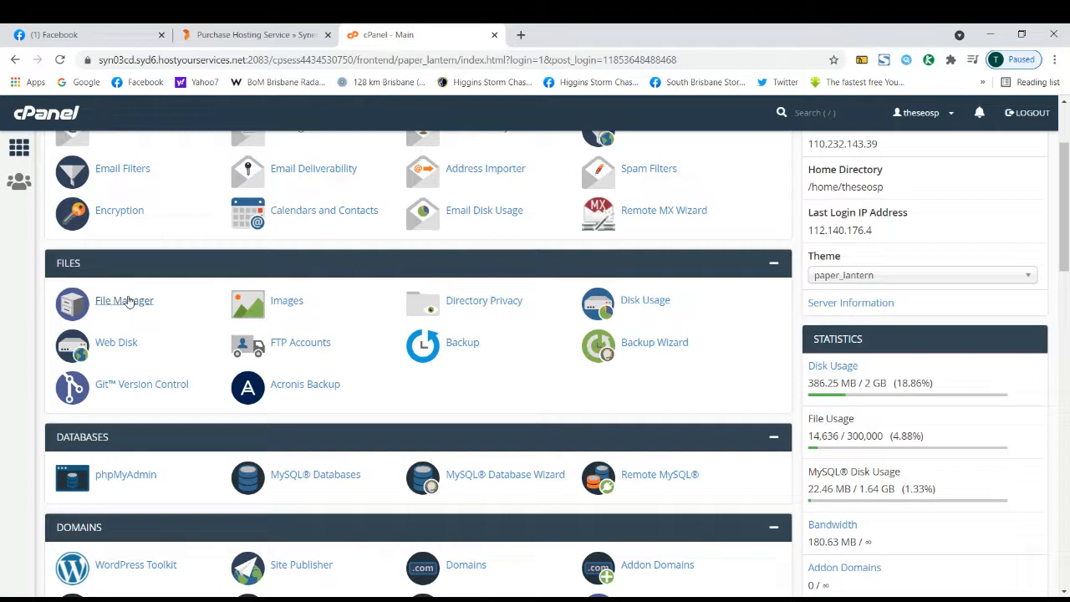
scroll(128, 301, "up", 3)
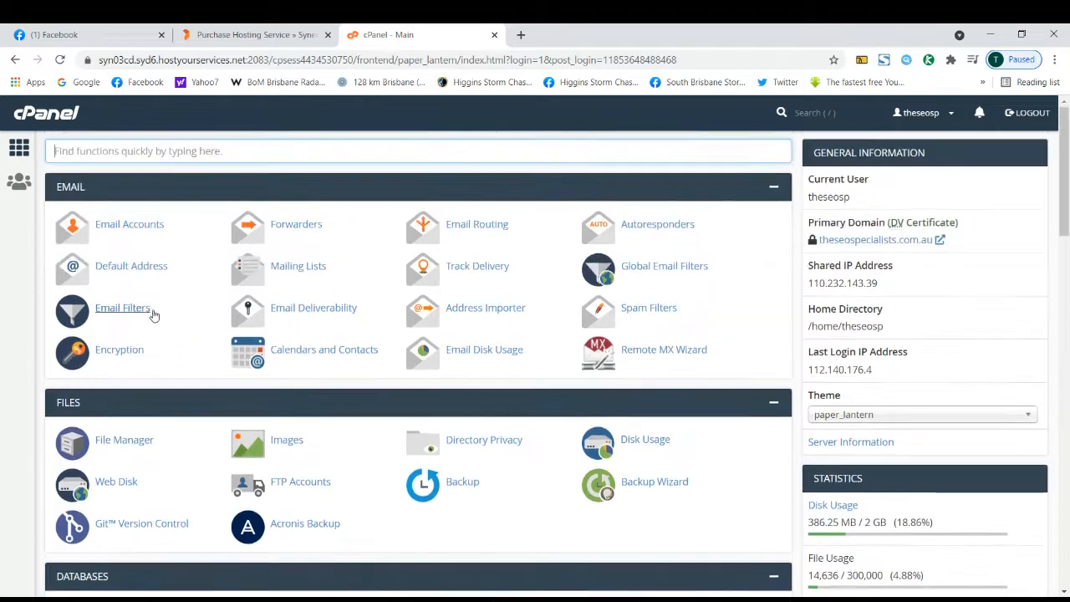
scroll(171, 327, "down", 2)
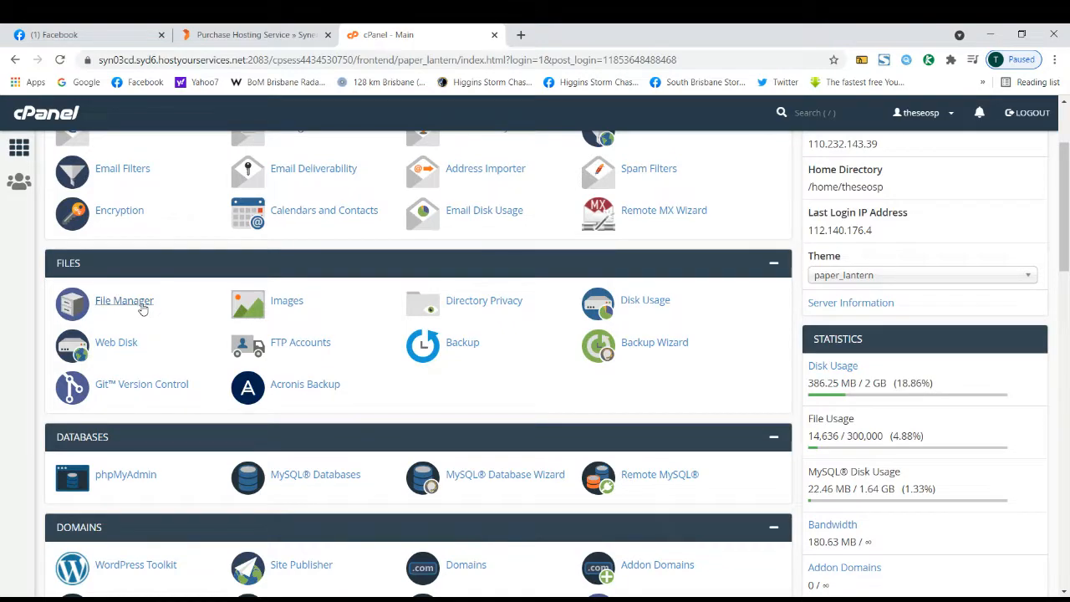
scroll(144, 311, "down", 2)
scroll(155, 355, "up", 3)
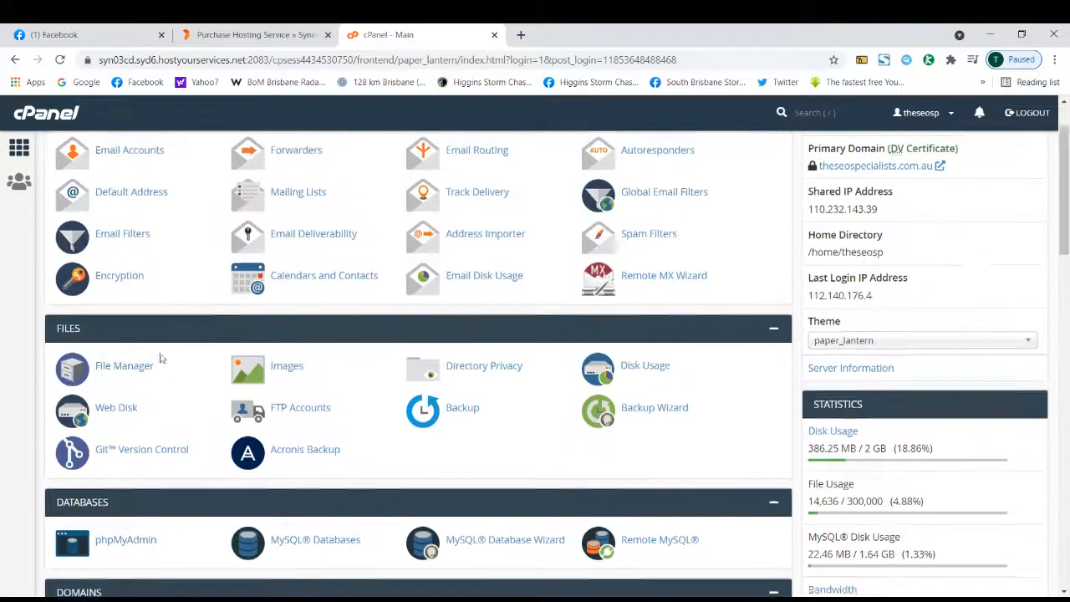
Look through all the cPanel sections down to the Installatron and Softaculous installers and back up to Email
scroll(176, 364, "up", 1)
scroll(182, 366, "down", 5)
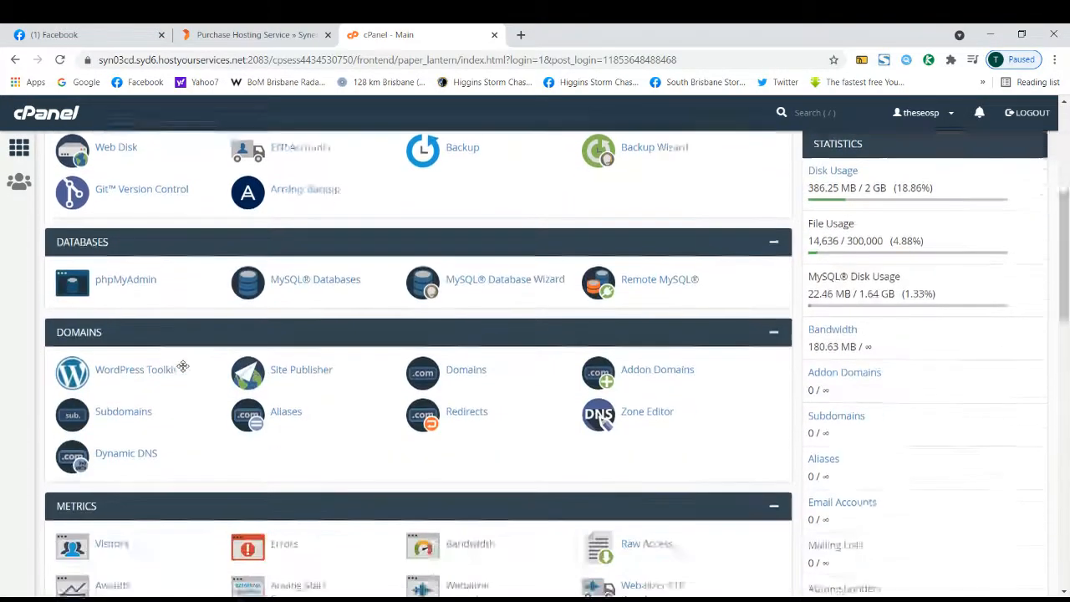
scroll(182, 366, "down", 20)
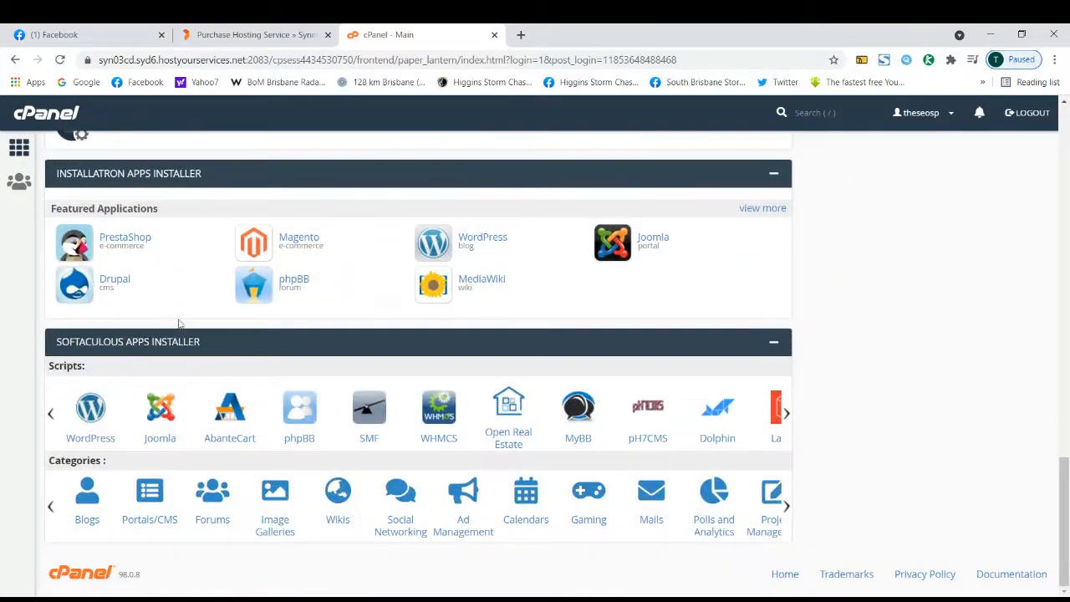
scroll(184, 322, "up", 3)
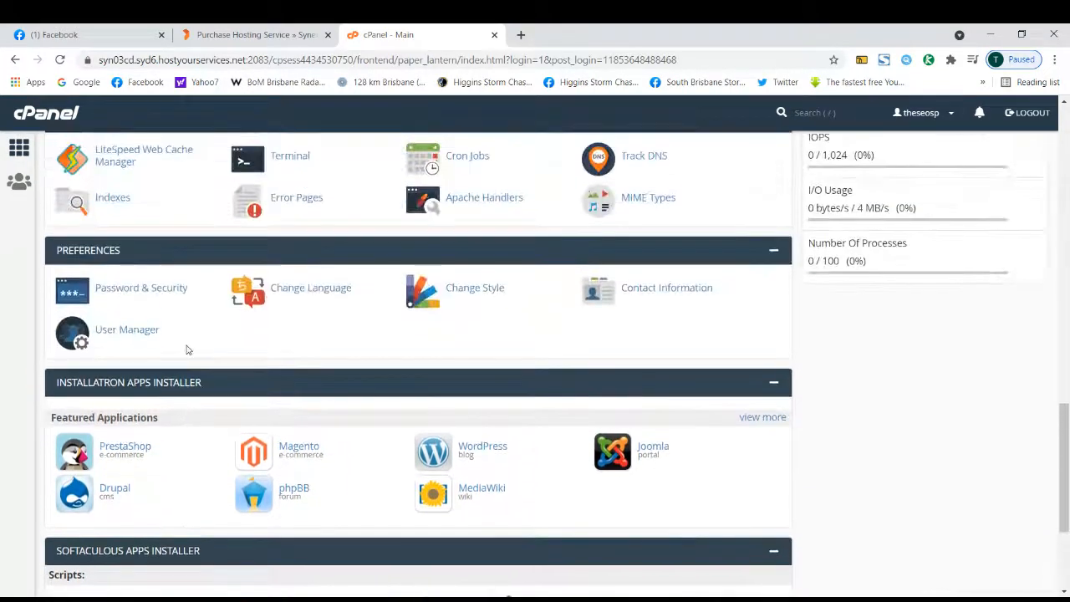
scroll(187, 350, "up", 2)
scroll(188, 349, "down", 2)
scroll(187, 350, "up", 2)
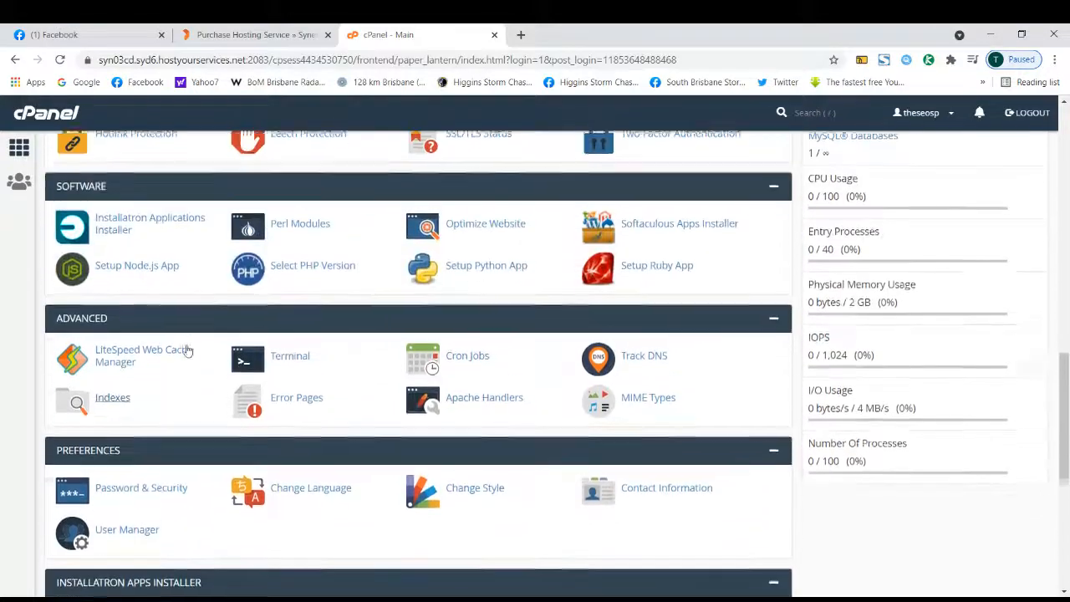
scroll(187, 349, "up", 7)
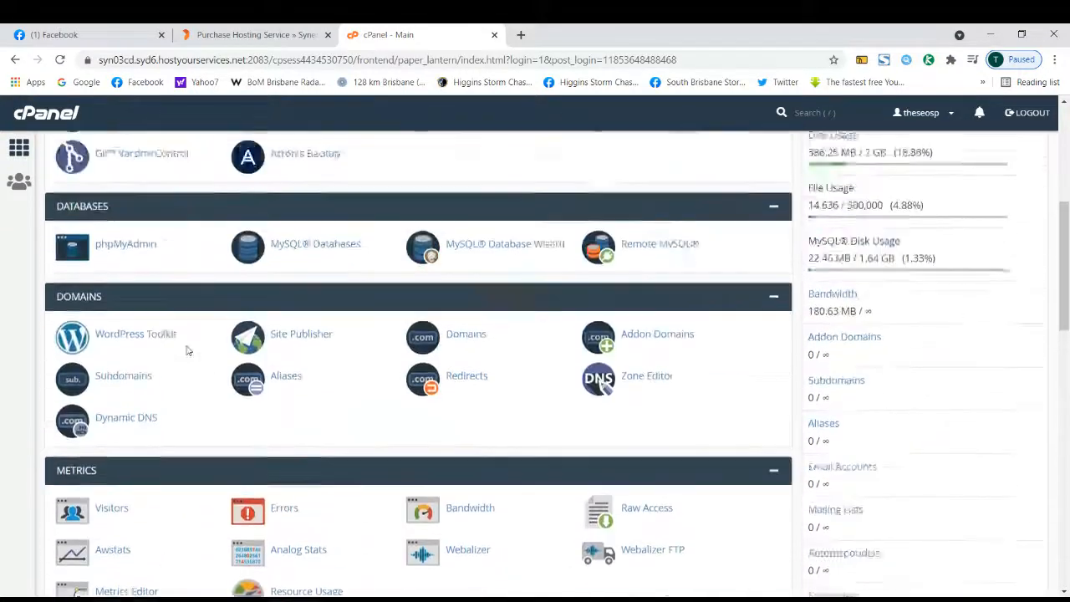
scroll(187, 349, "up", 5)
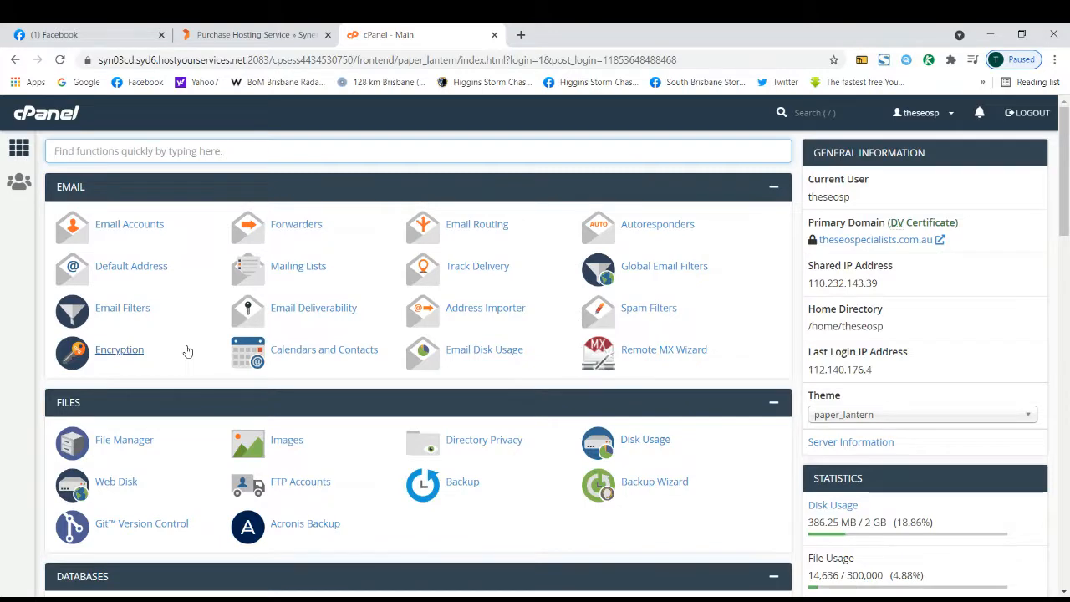
Review the Databases, Domains, Metrics, Security and Software sections, including the Installatron Applications Installer and Softaculous Apps Installer entries
scroll(187, 350, "down", 6)
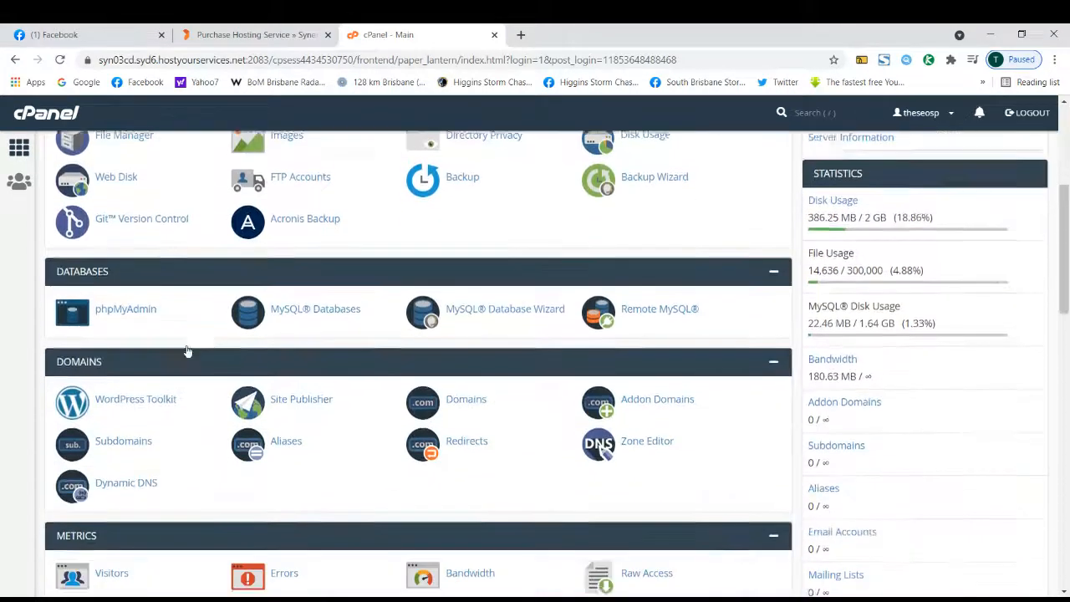
scroll(185, 343, "down", 2)
scroll(184, 342, "up", 3)
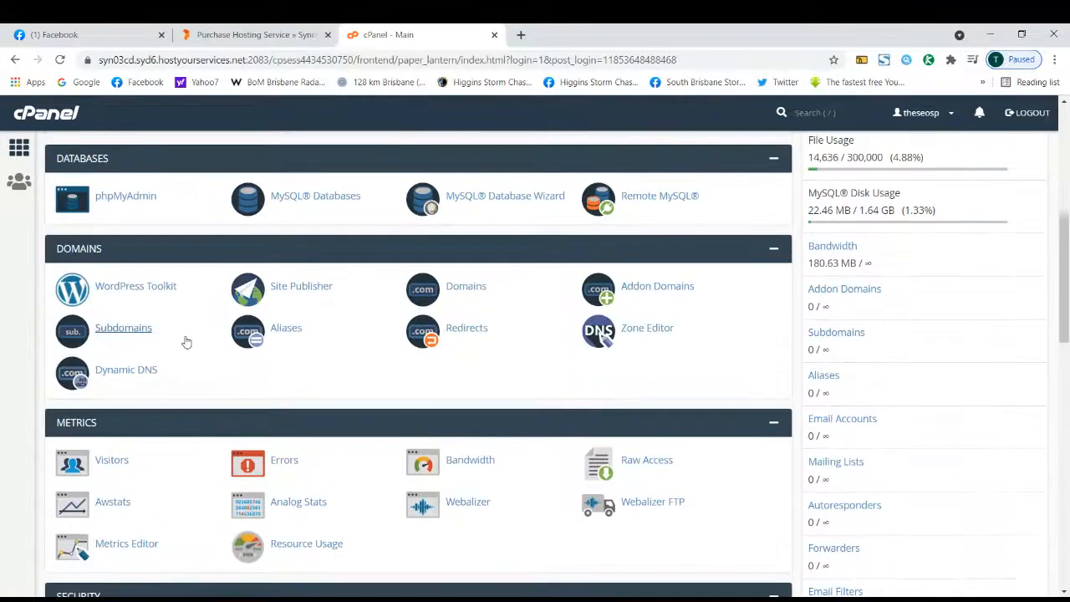
scroll(177, 319, "down", 2)
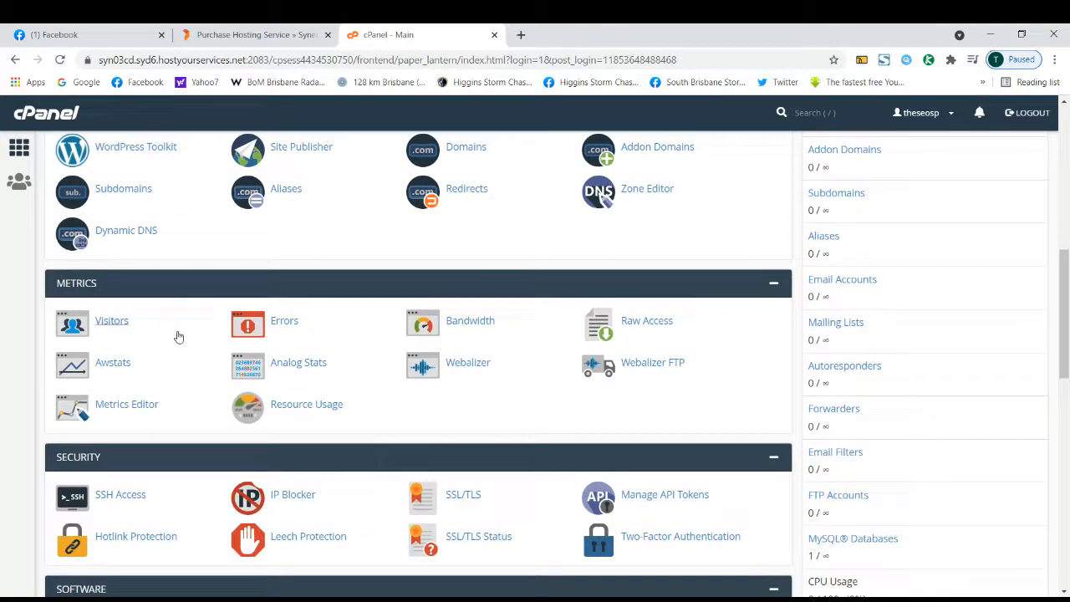
scroll(180, 351, "down", 2)
scroll(193, 372, "down", 1)
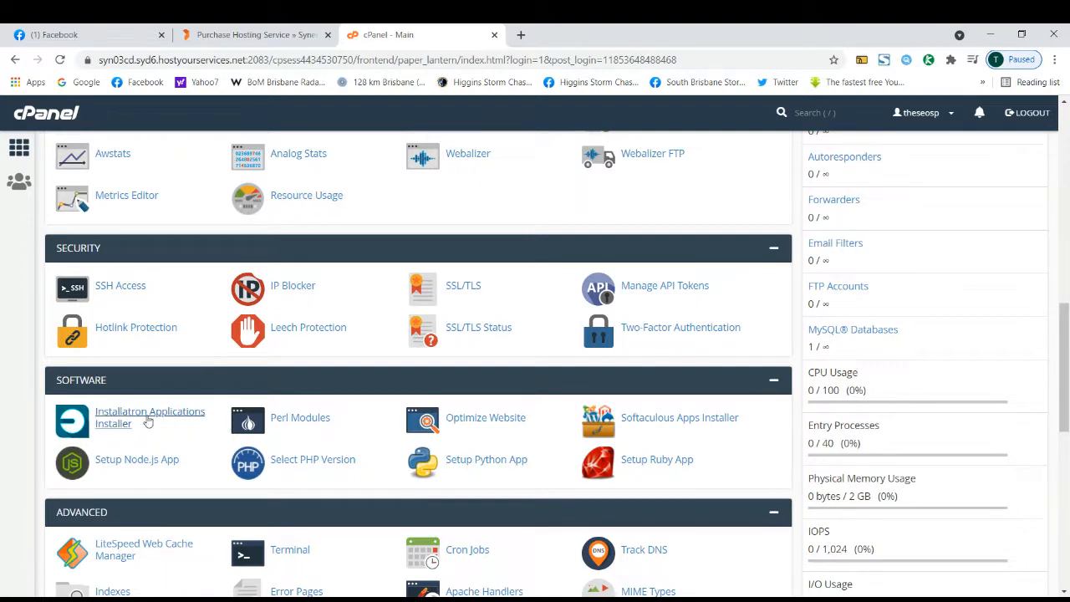
scroll(608, 372, "down", 1)
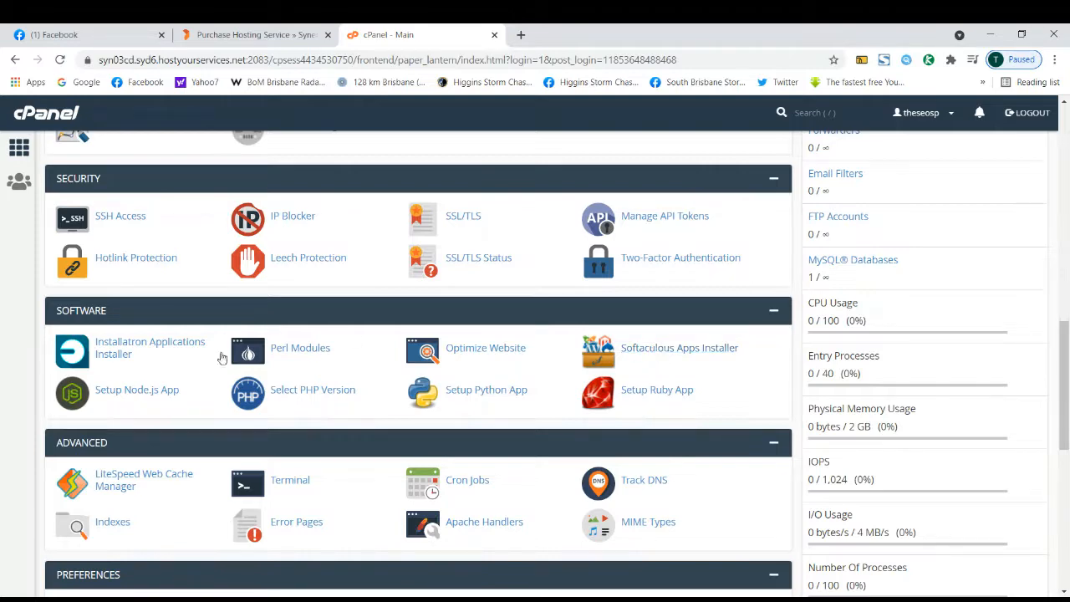
scroll(218, 375, "up", 1)
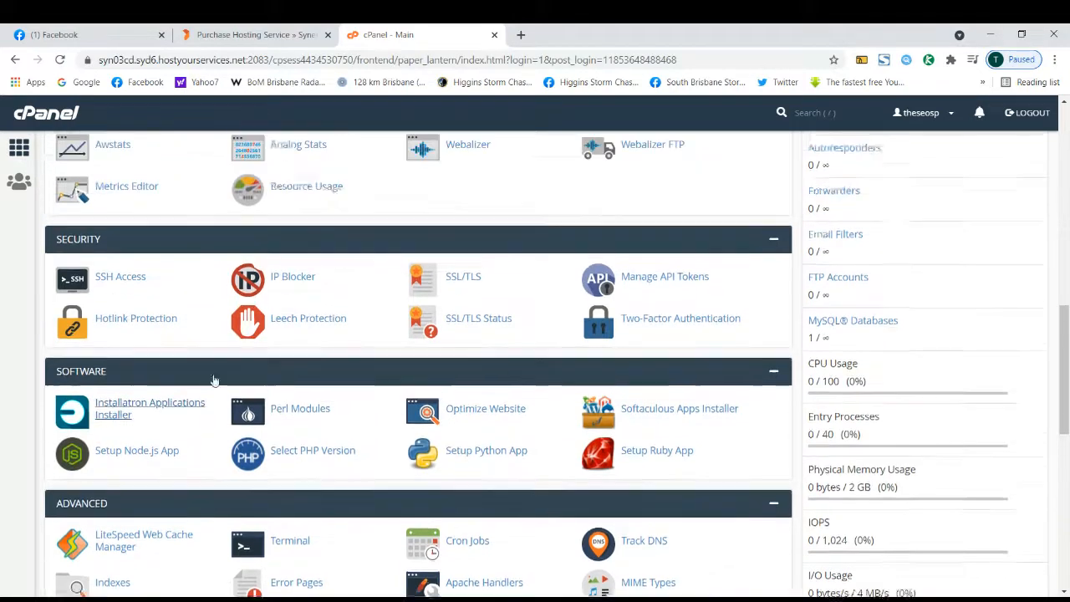
scroll(215, 381, "down", 1)
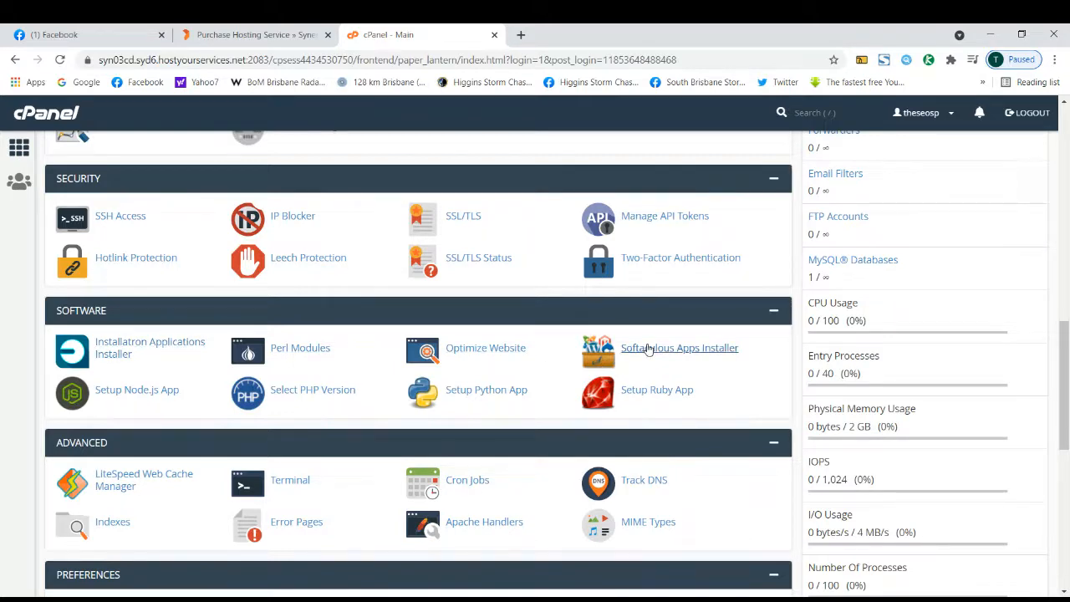
Open the Softaculous Apps Installer from the Software section of cPanel
scroll(650, 349, "down", 3)
scroll(650, 348, "up", 4)
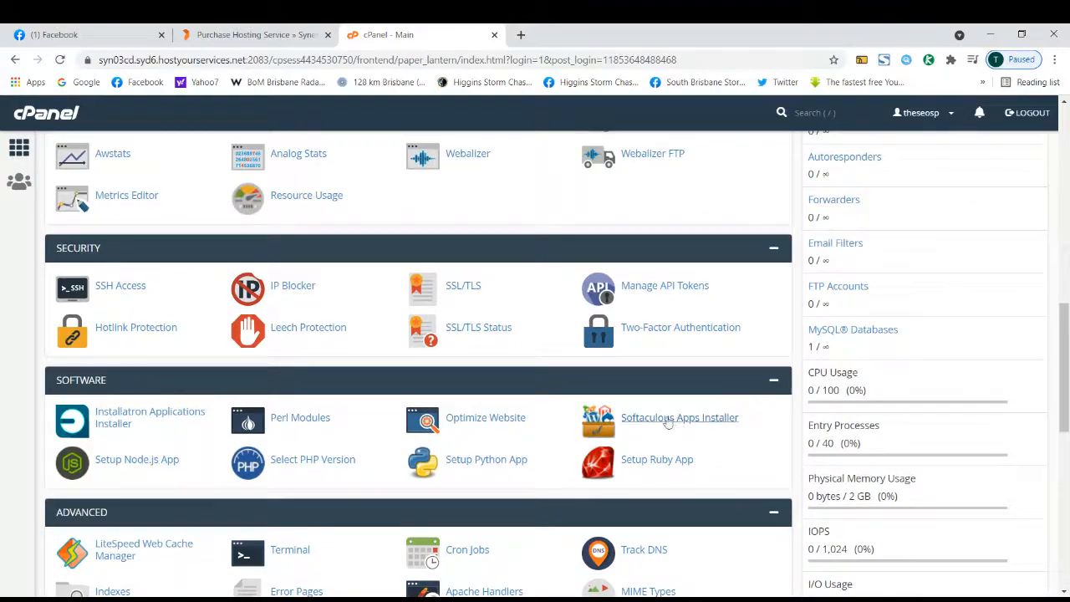
scroll(530, 405, "up", 9)
scroll(450, 311, "down", 1)
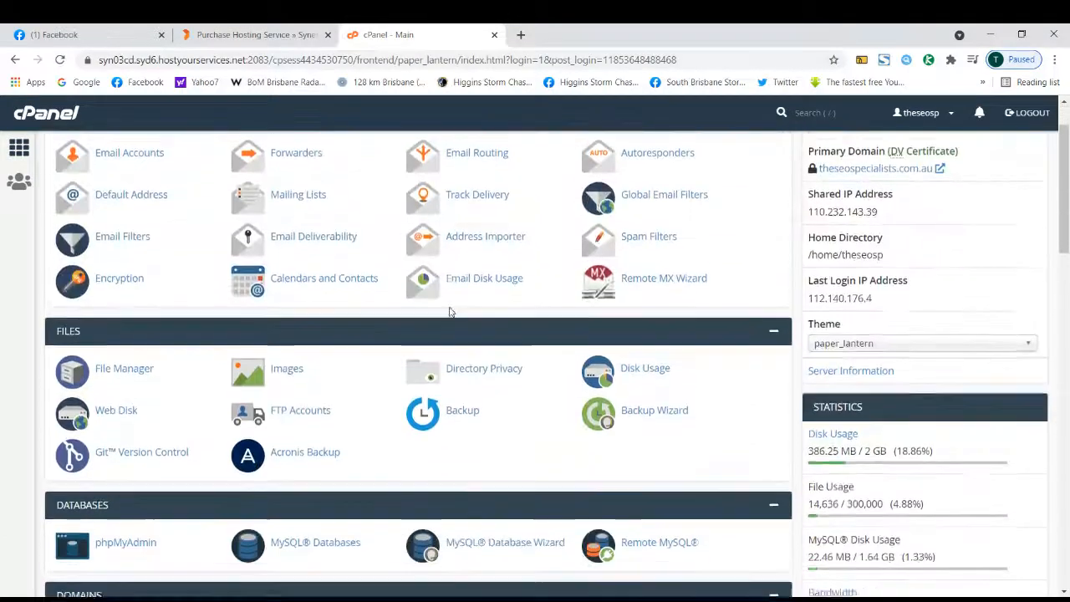
scroll(449, 311, "down", 10)
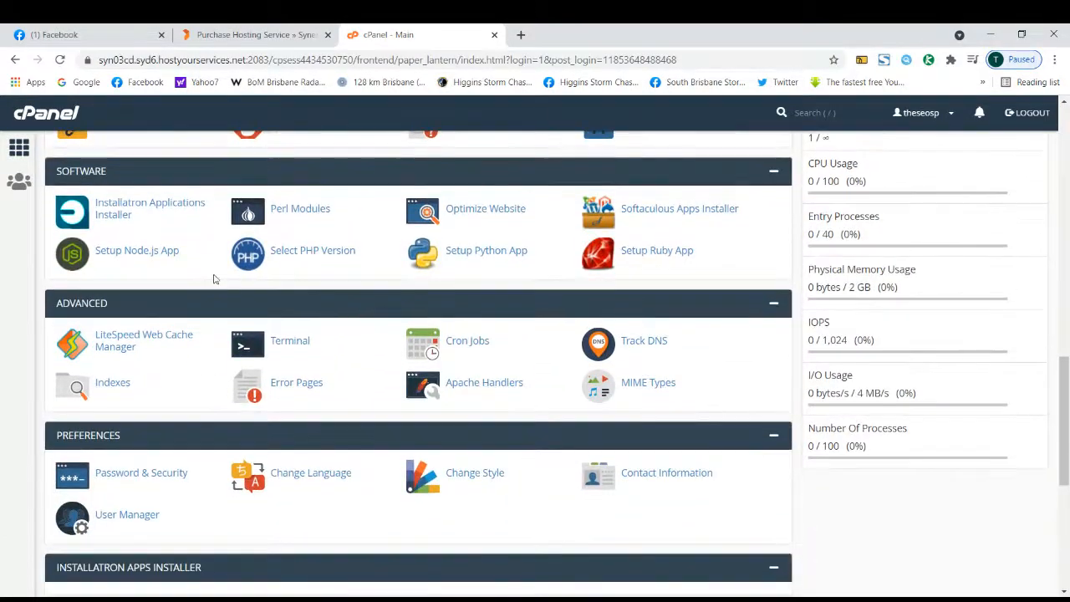
scroll(213, 278, "up", 2)
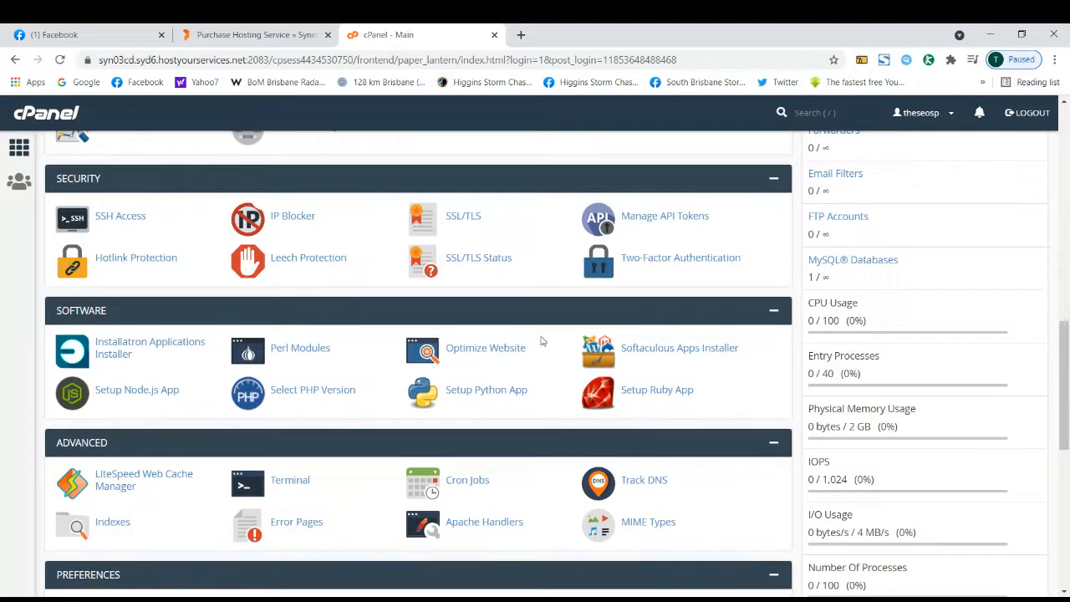
left_click(672, 349)
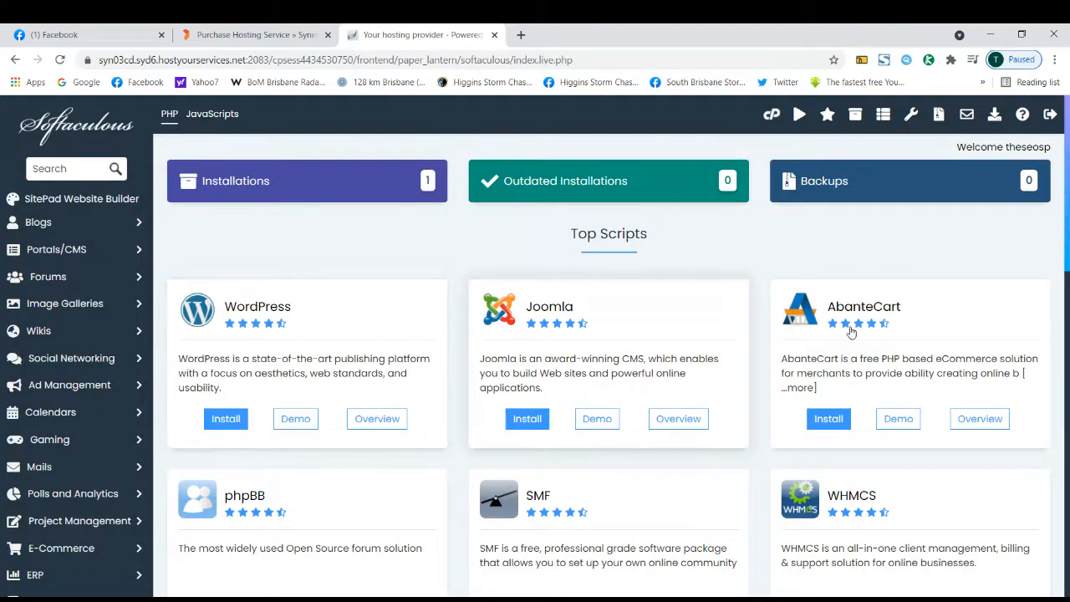
Browse the Top Scripts in Softaculous, from WordPress, Joomla and AbanteCart to Concrete CMS, ClipBucket and Oxwall
scroll(618, 381, "down", 3)
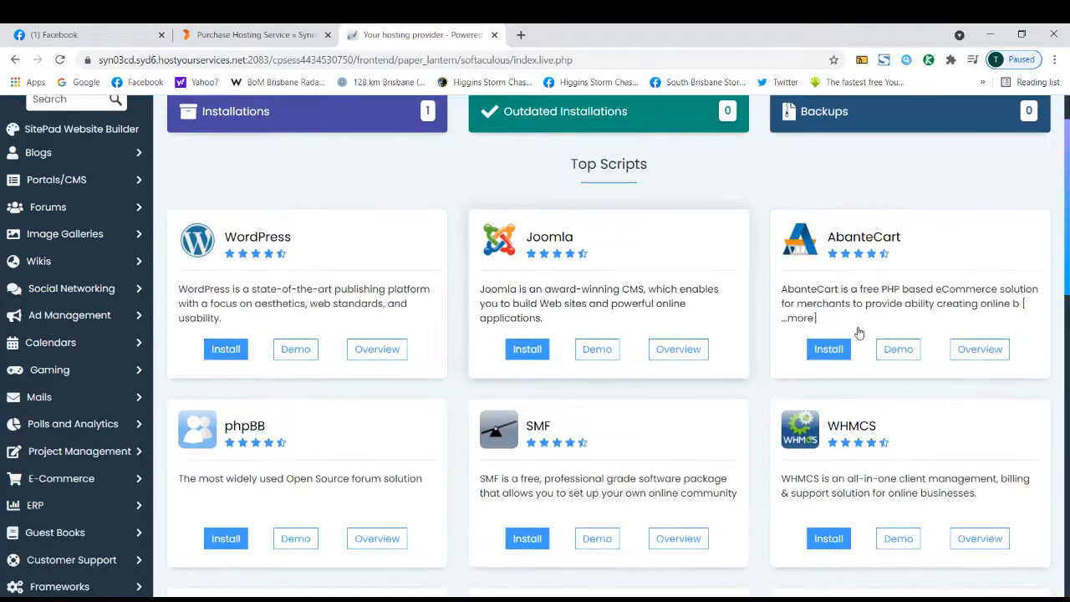
scroll(832, 341, "down", 3)
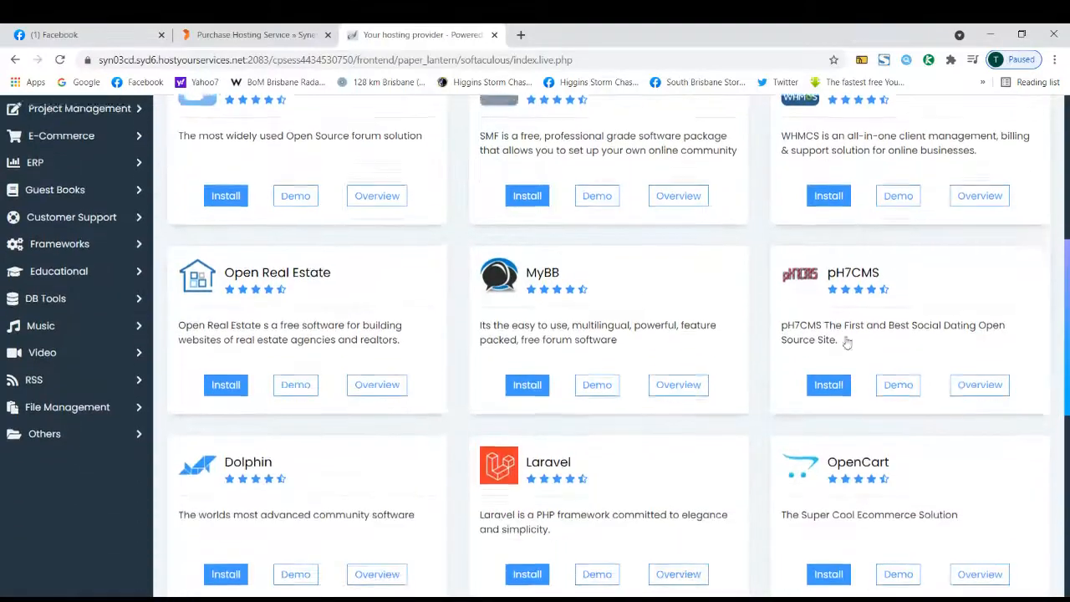
scroll(844, 251, "up", 2)
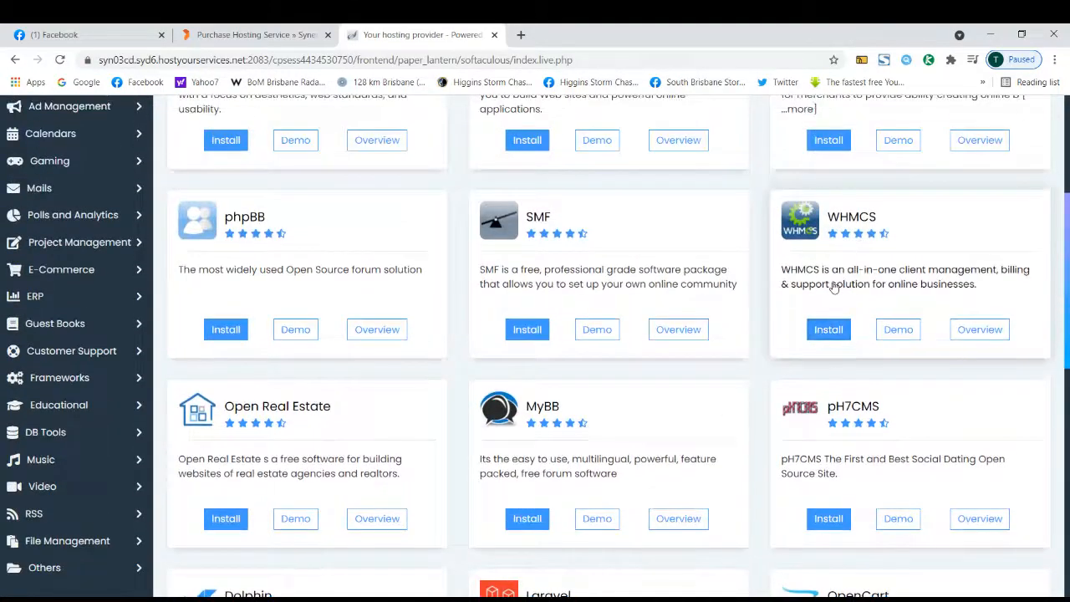
scroll(828, 287, "down", 2)
scroll(351, 318, "down", 3)
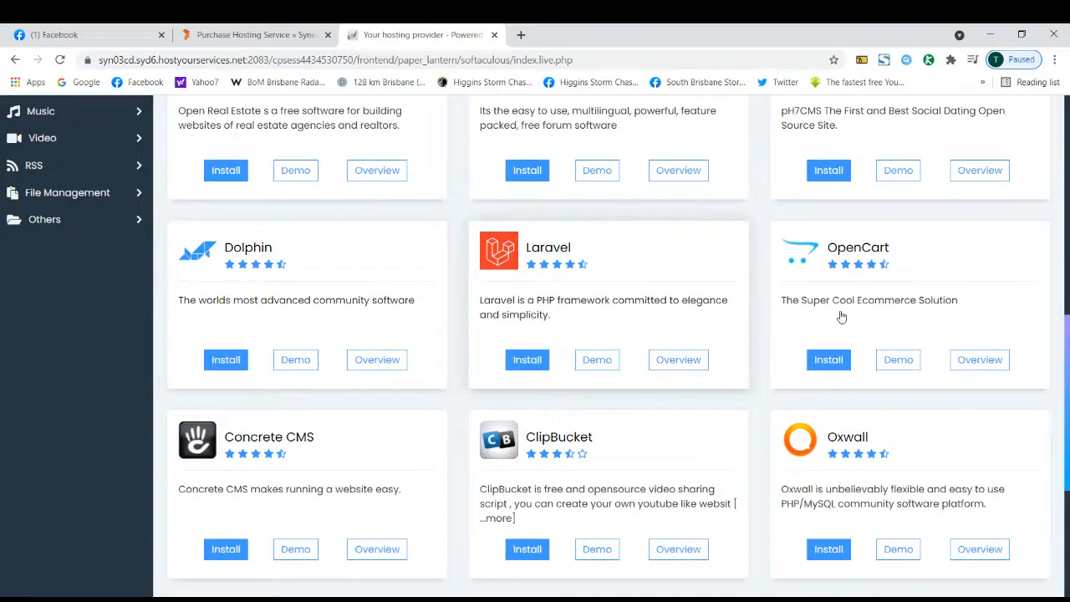
scroll(840, 318, "down", 1)
scroll(843, 316, "down", 2)
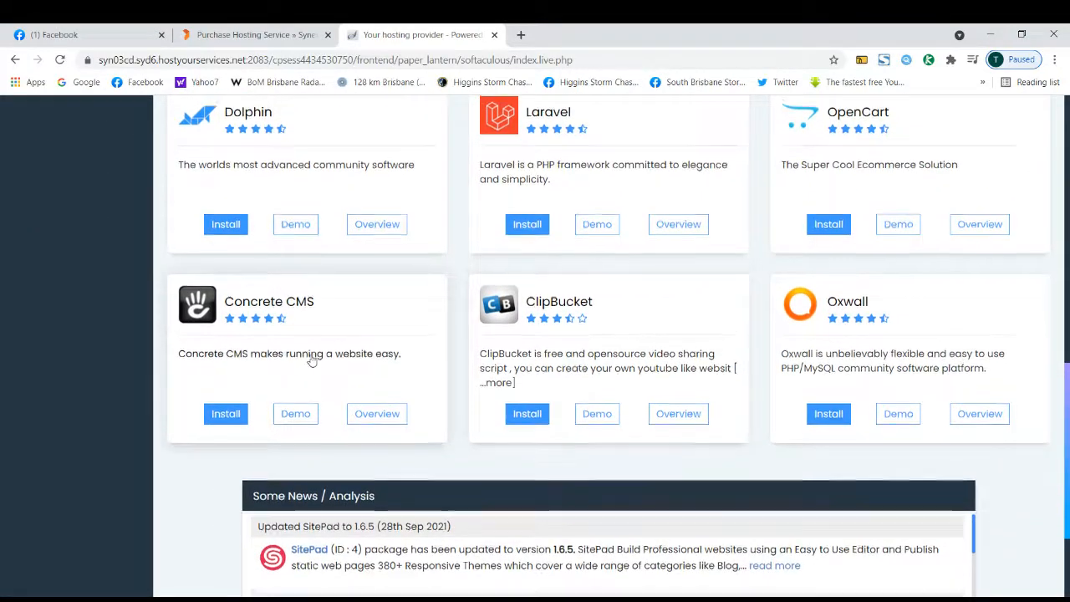
scroll(312, 361, "up", 3)
scroll(312, 360, "up", 10)
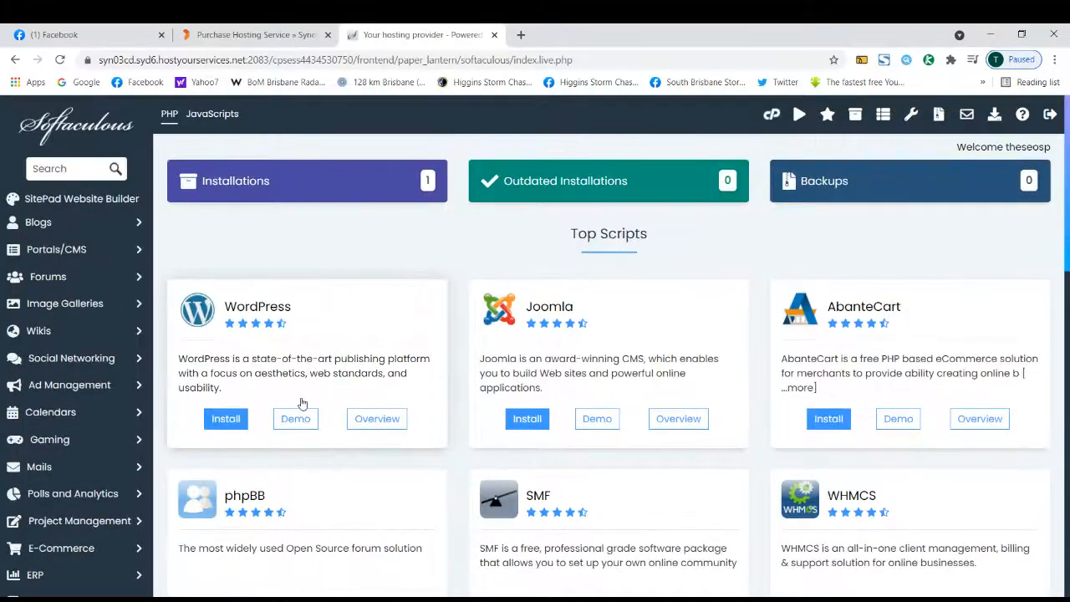
scroll(743, 411, "down", 2)
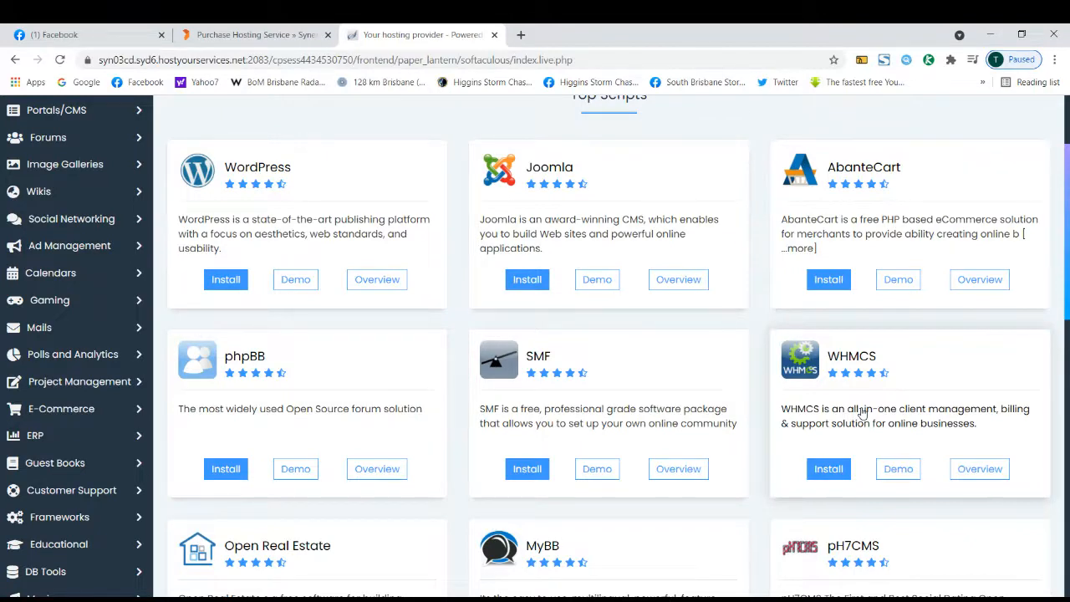
scroll(361, 413, "up", 2)
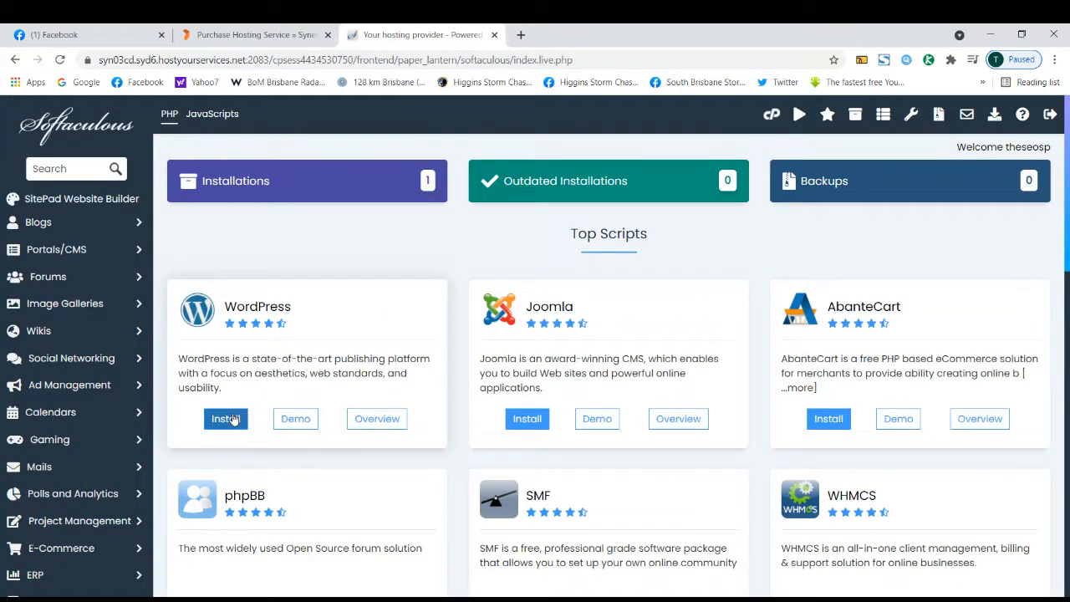
scroll(235, 420, "down", 1)
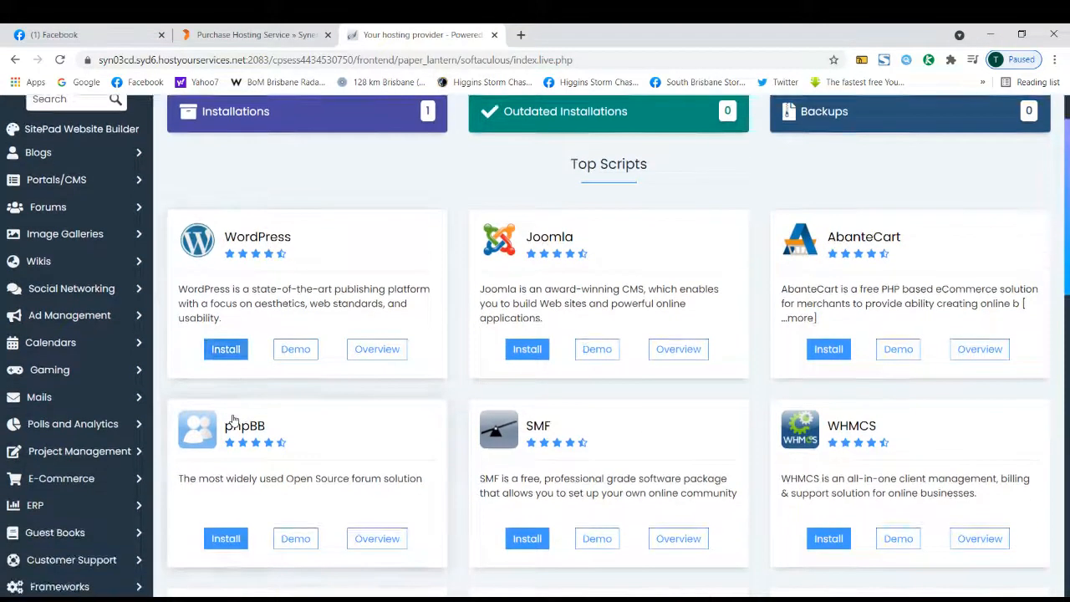
scroll(235, 422, "up", 1)
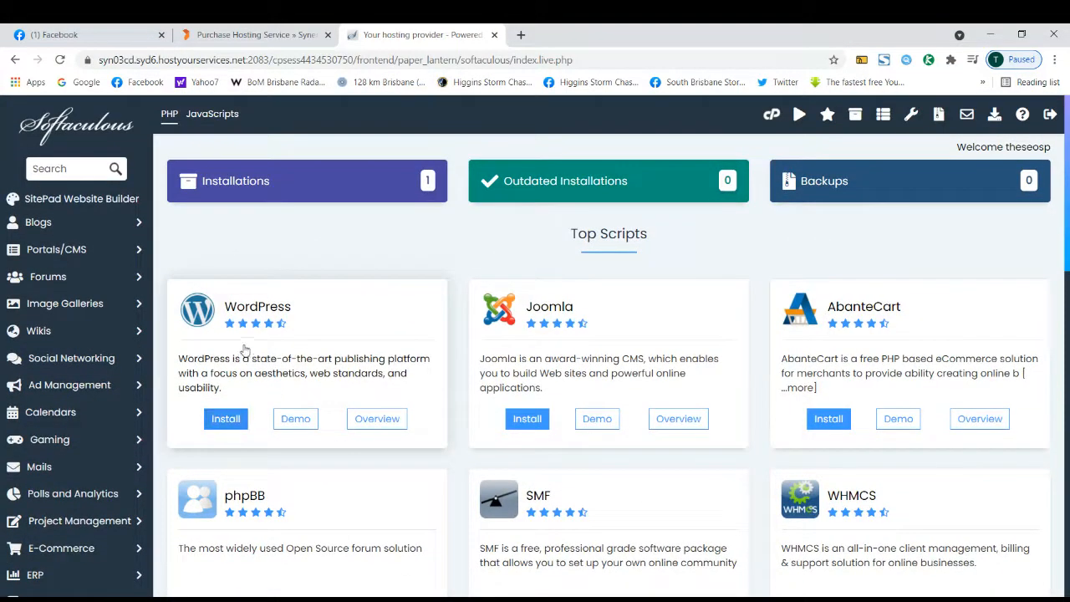
Return to the cPanel main page, reopen Softaculous, and open the WordPress installation form
left_click(15, 59)
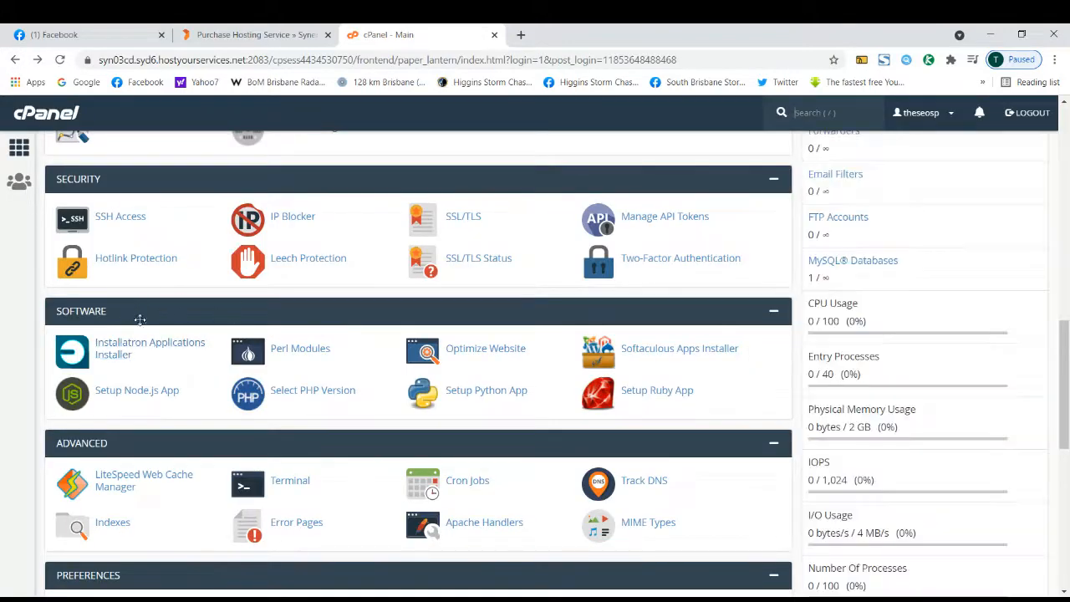
left_click(673, 352)
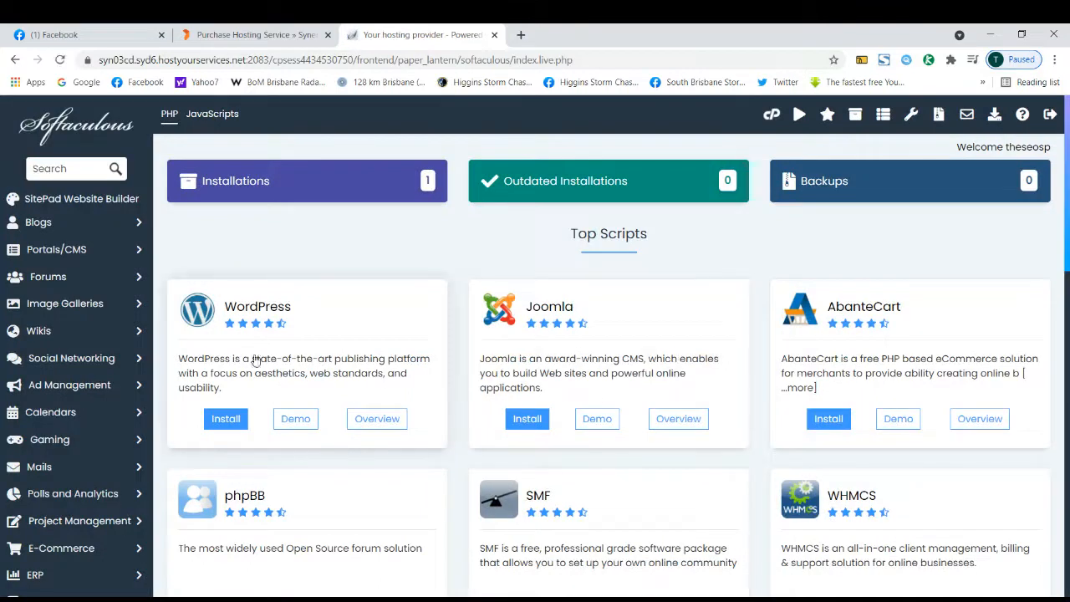
left_click(233, 425)
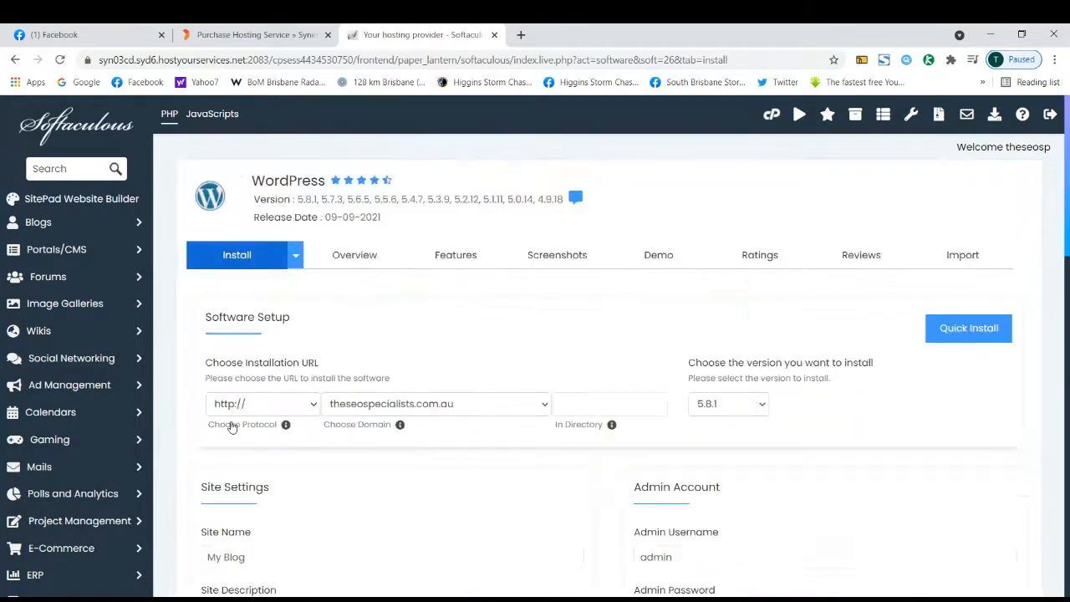
scroll(414, 343, "down", 1)
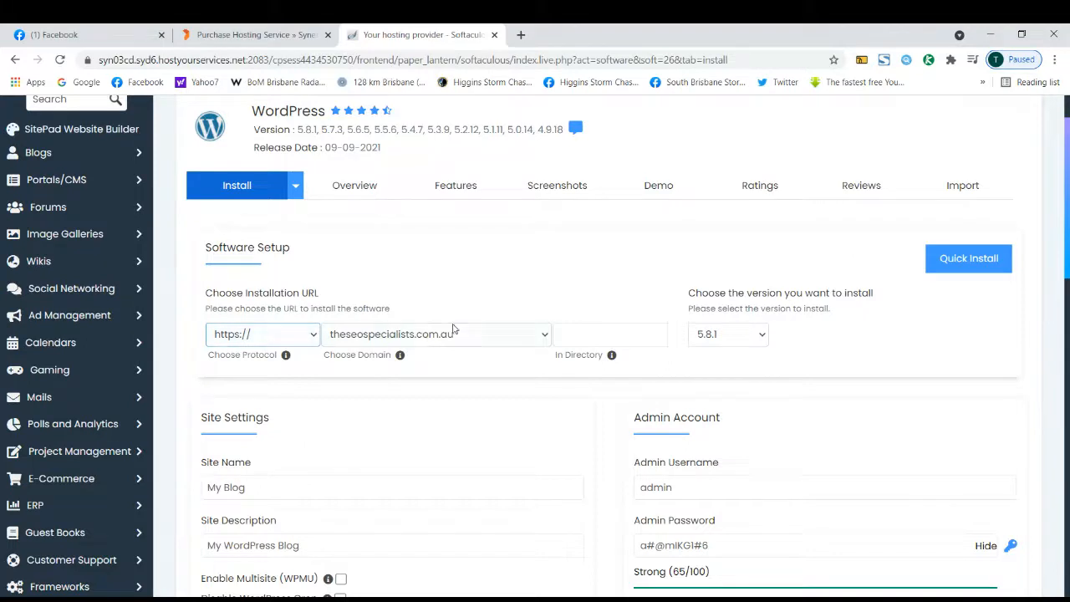
left_click(484, 333)
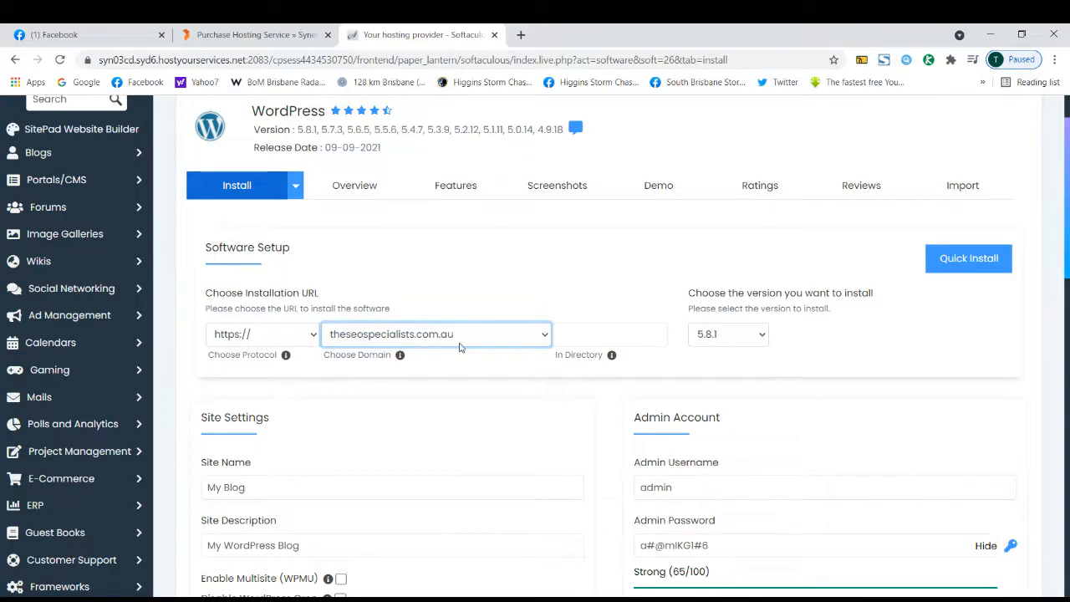
Try demo as the WordPress installation directory and clear the directory field again
left_click(599, 334)
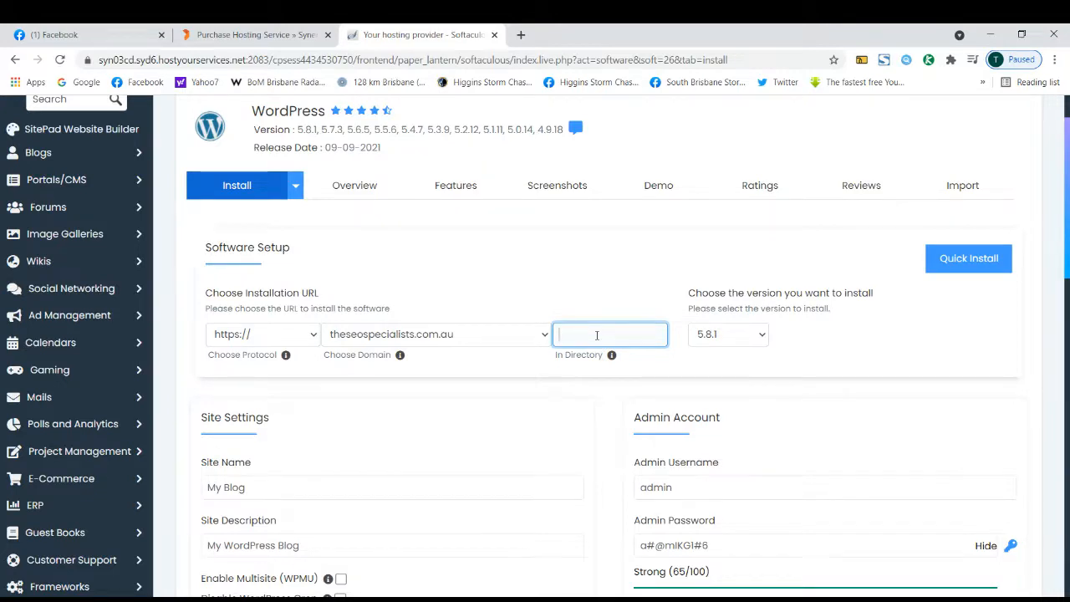
type("demo")
left_click_drag(595, 331, 558, 334)
key("BackSpace")
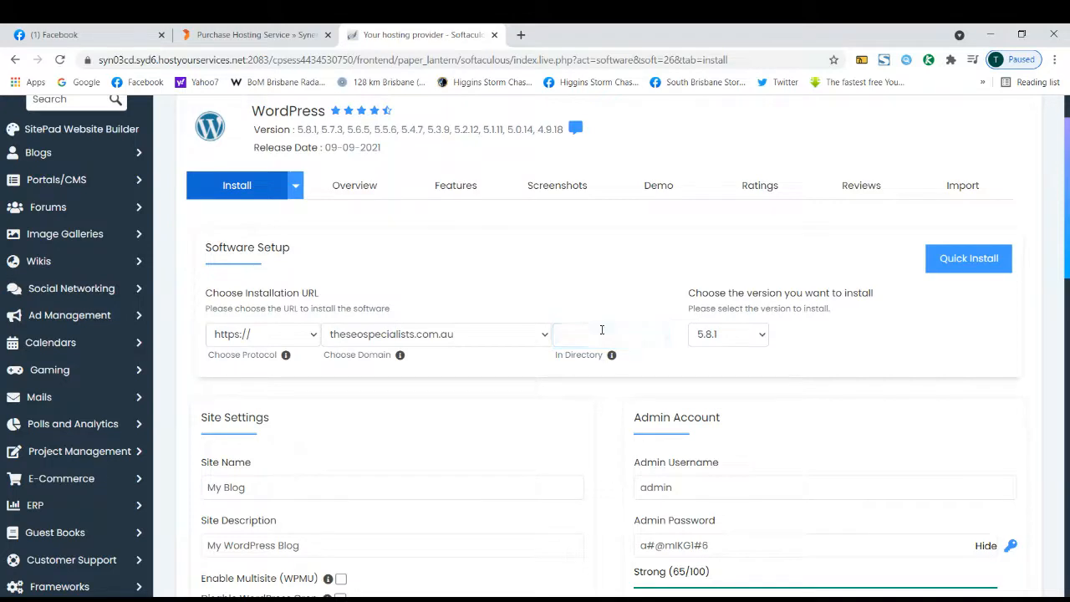
Set the WordPress installation directory to demo and review the site name and site description fields
type("emo")
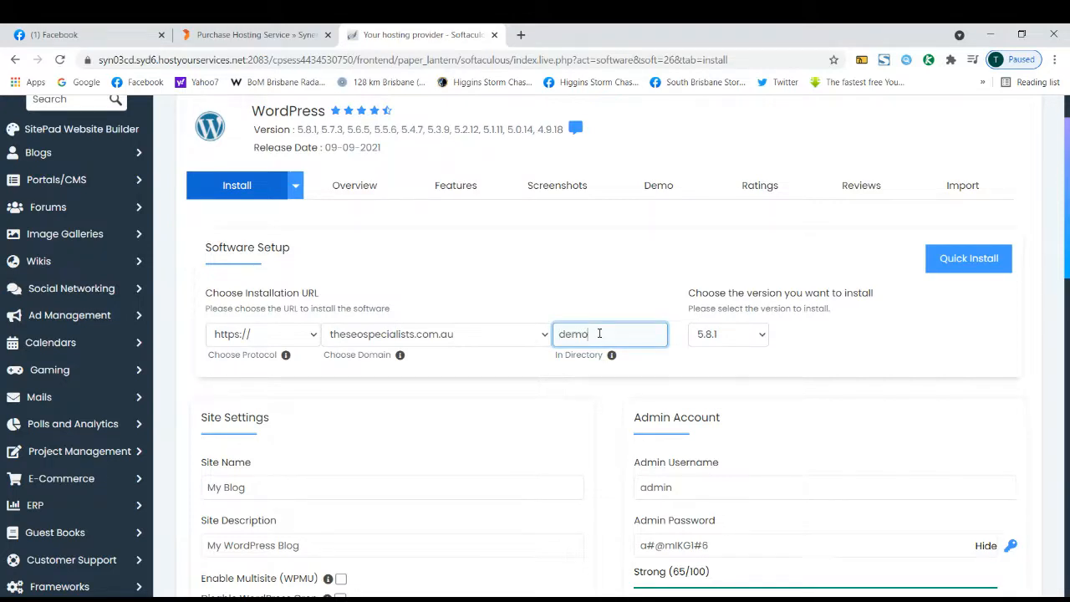
scroll(598, 333, "down", 2)
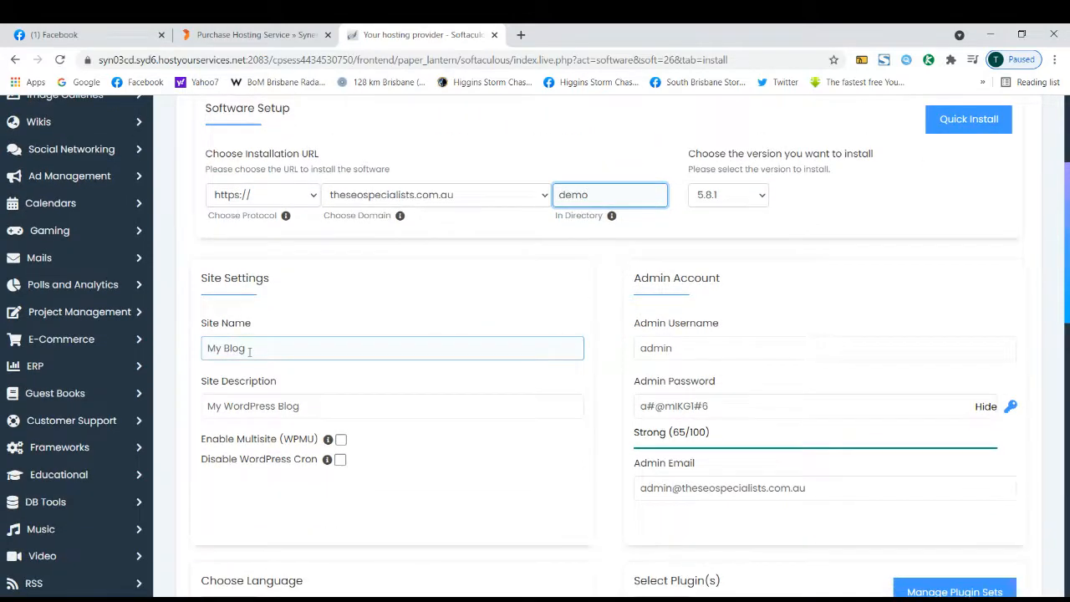
triple_click(249, 351)
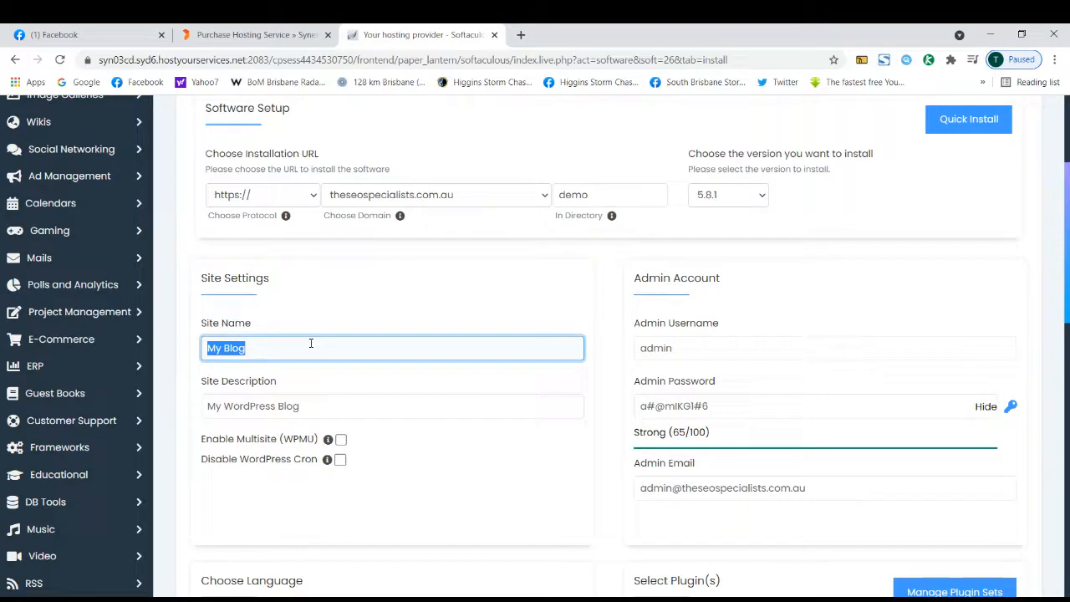
triple_click(279, 405)
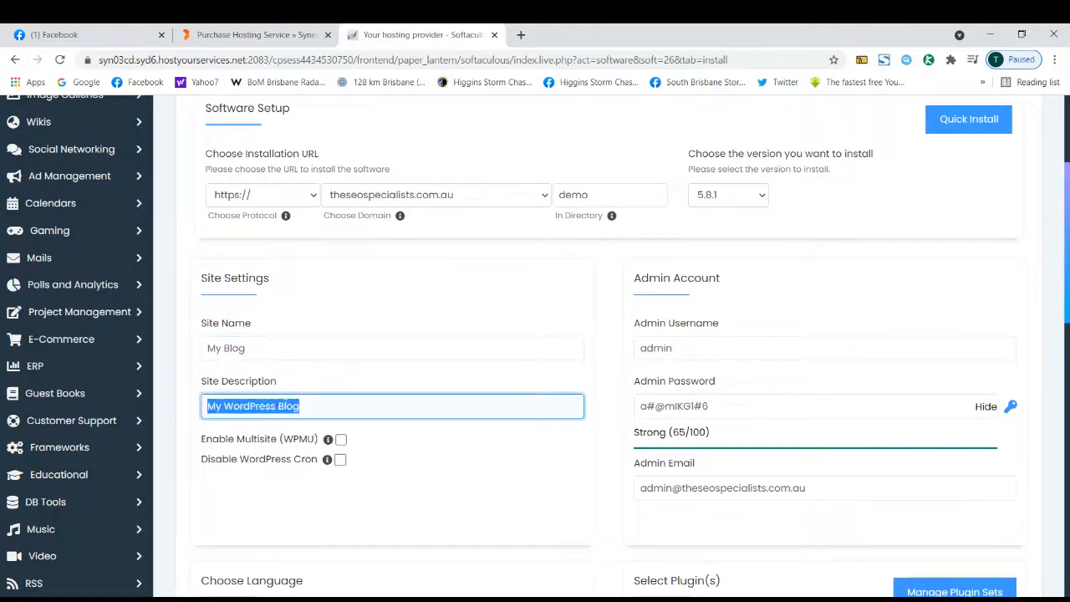
left_click(278, 406)
left_click_drag(300, 406, 206, 406)
left_click(332, 401)
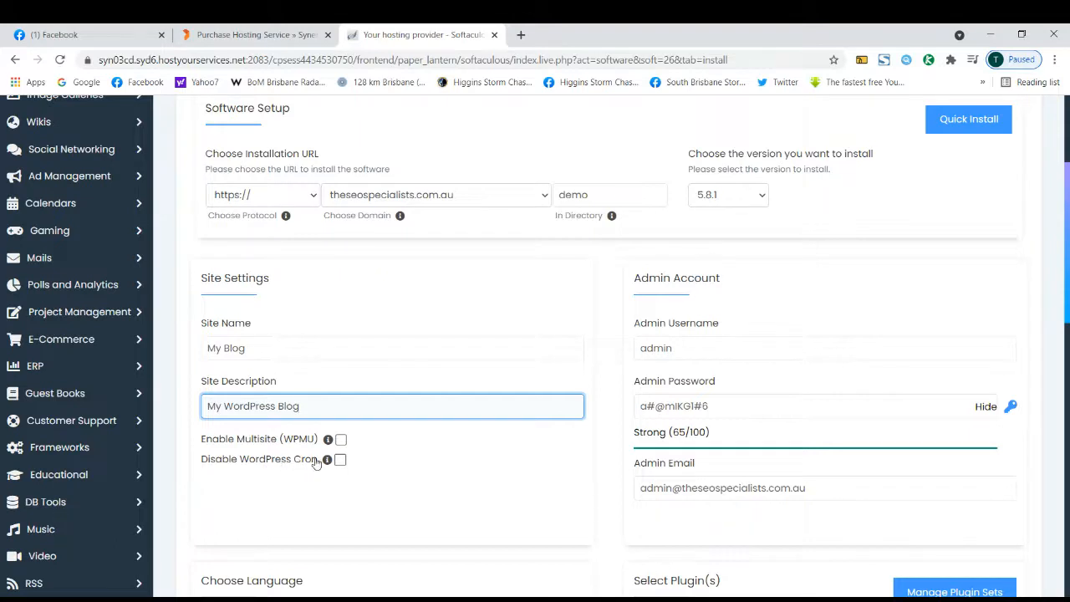
Examine the admin username and the generated admin password in the Admin Account settings
double_click(652, 350)
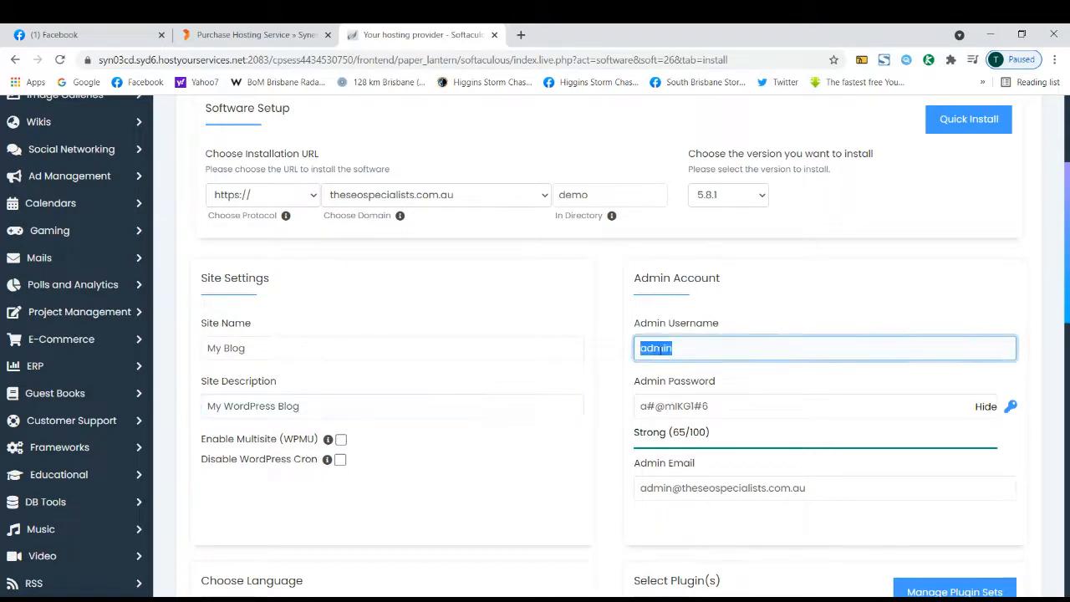
triple_click(671, 407)
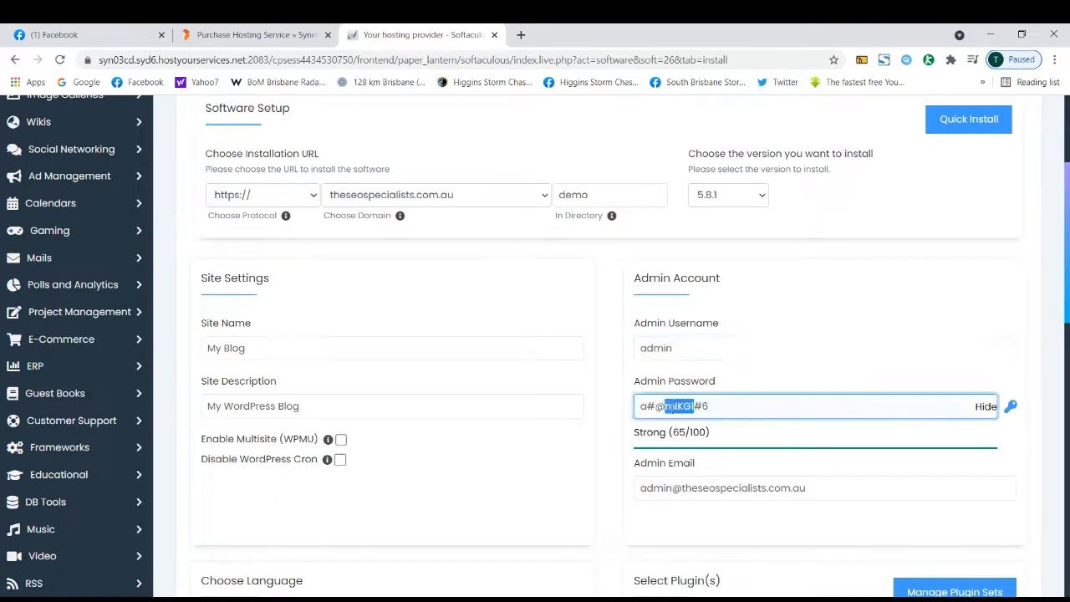
double_click(674, 349)
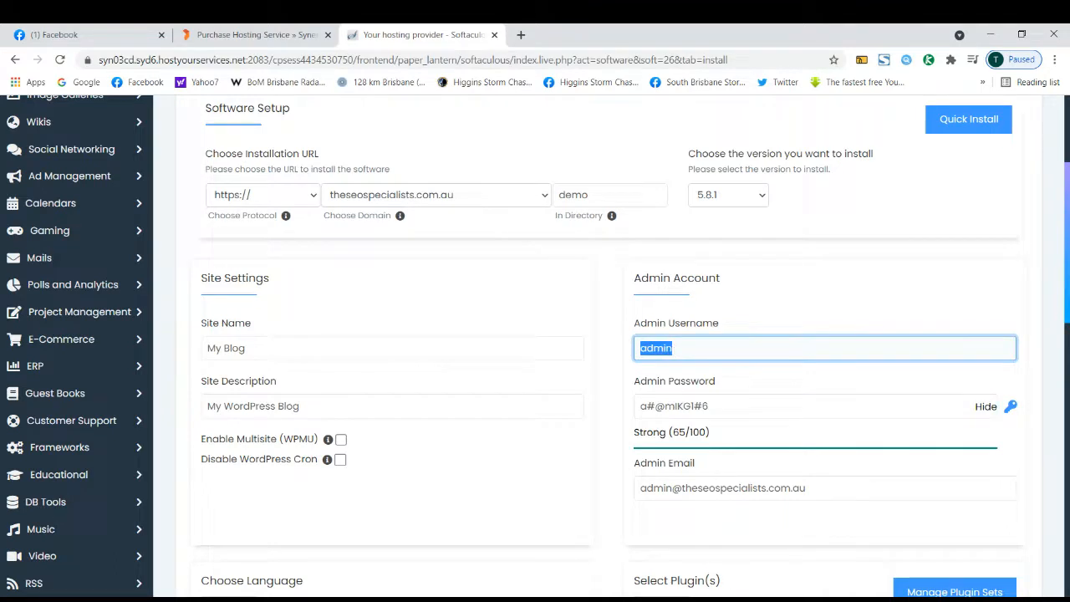
left_click(663, 349)
double_click(667, 349)
triple_click(676, 407)
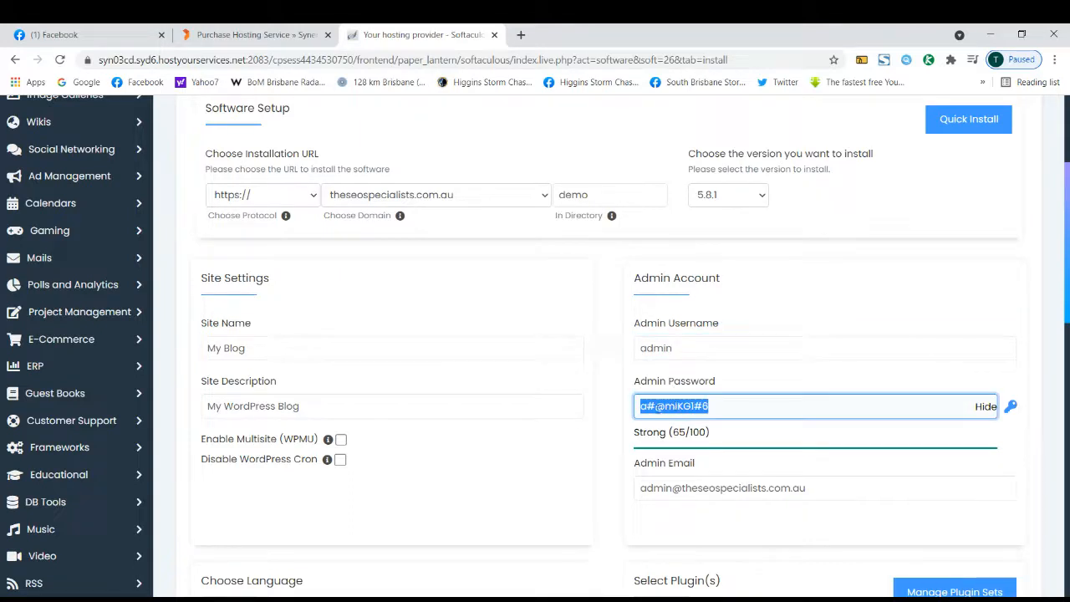
double_click(660, 409)
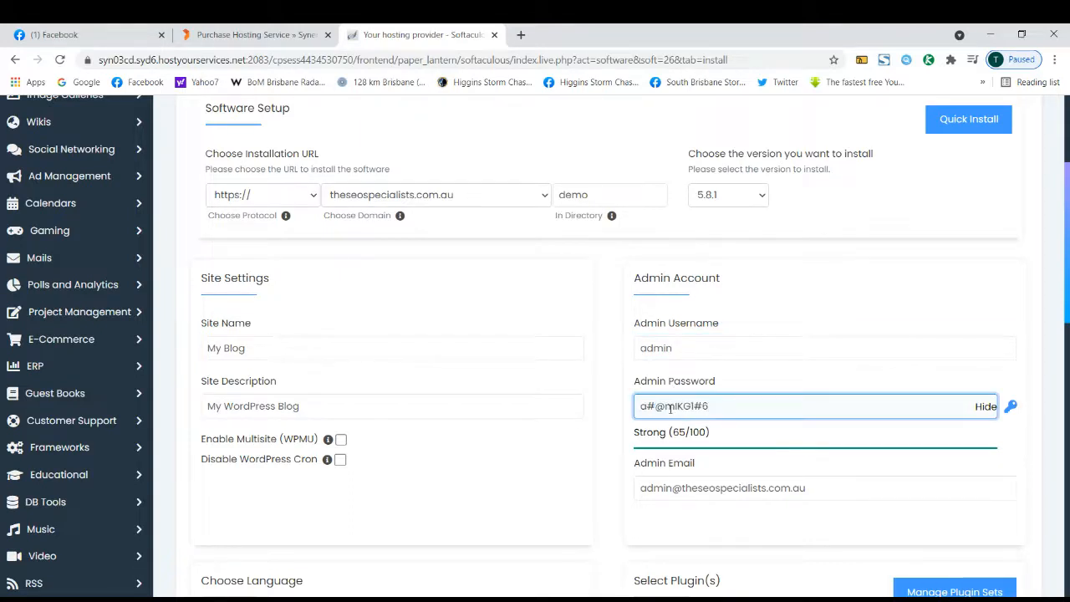
triple_click(670, 408)
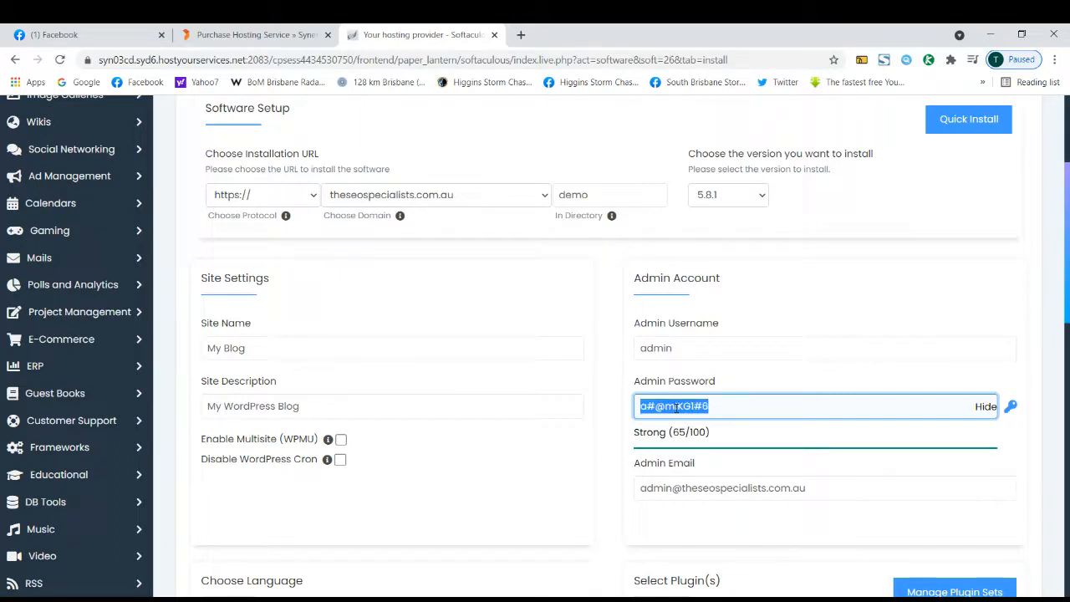
double_click(700, 406)
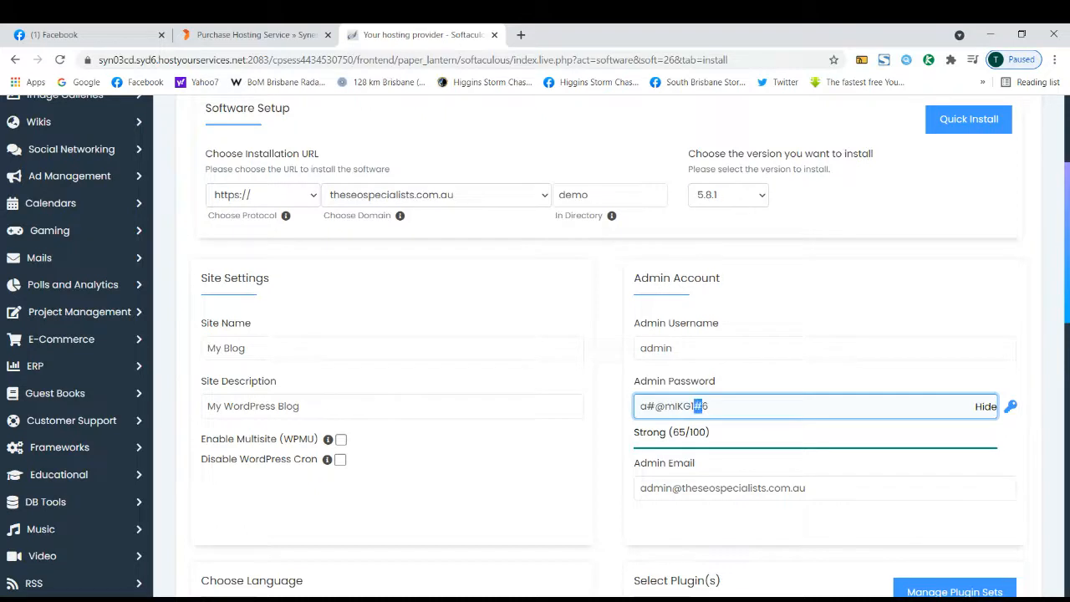
double_click(705, 407)
double_click(687, 407)
double_click(669, 406)
scroll(637, 426, "down", 1)
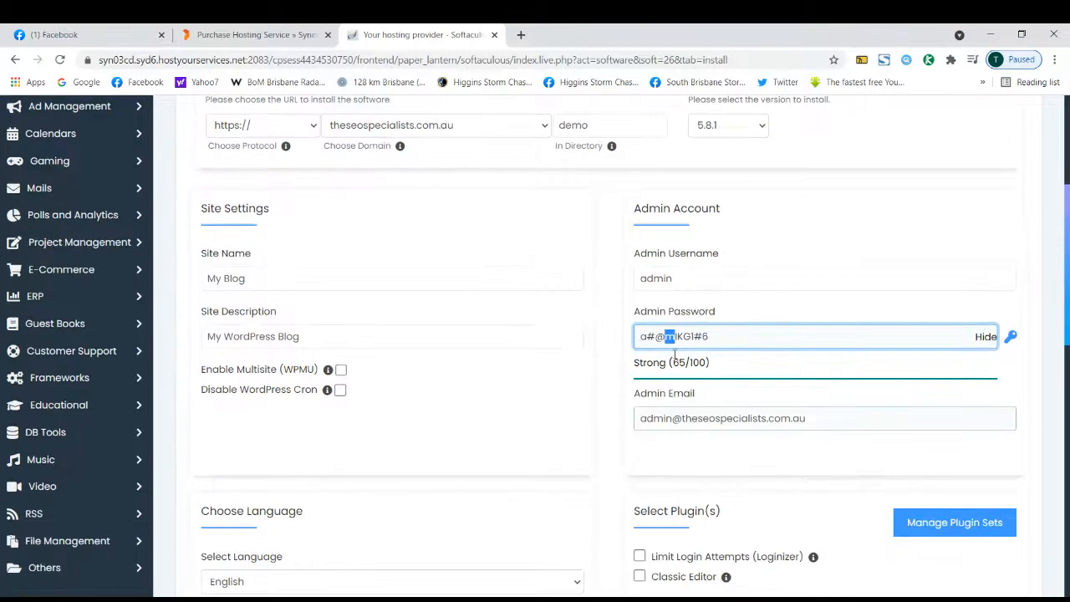
triple_click(678, 344)
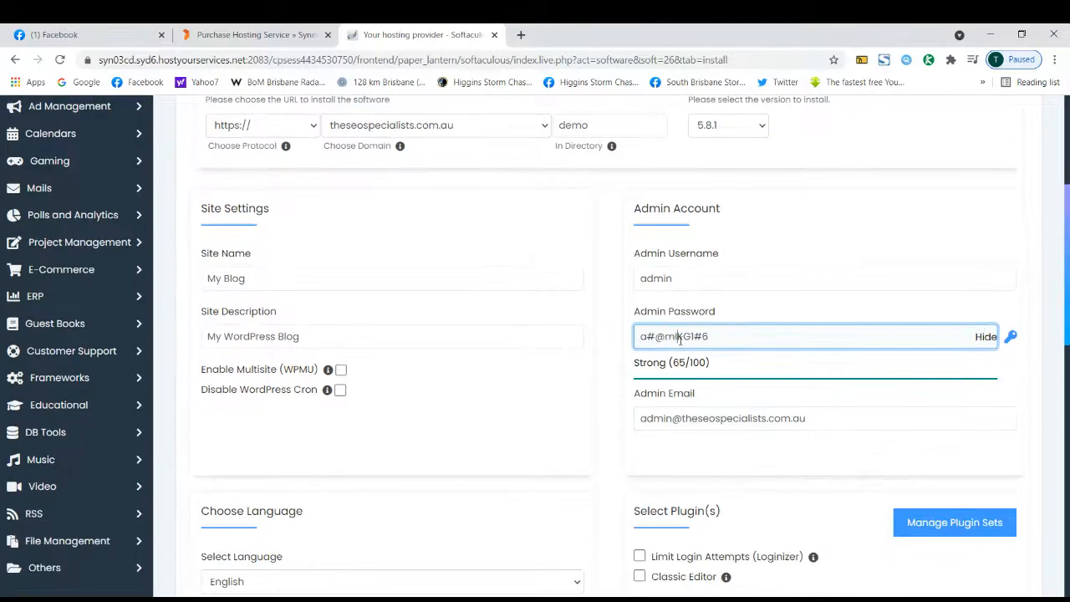
Check the admin email address entered in the Admin Account settings
triple_click(668, 420)
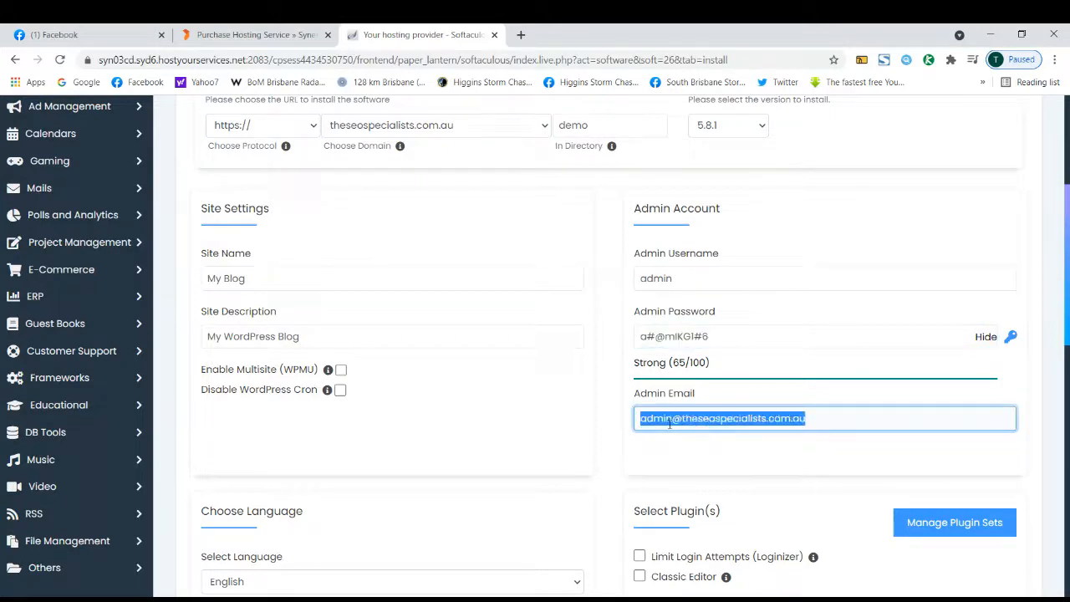
scroll(665, 451, "down", 1)
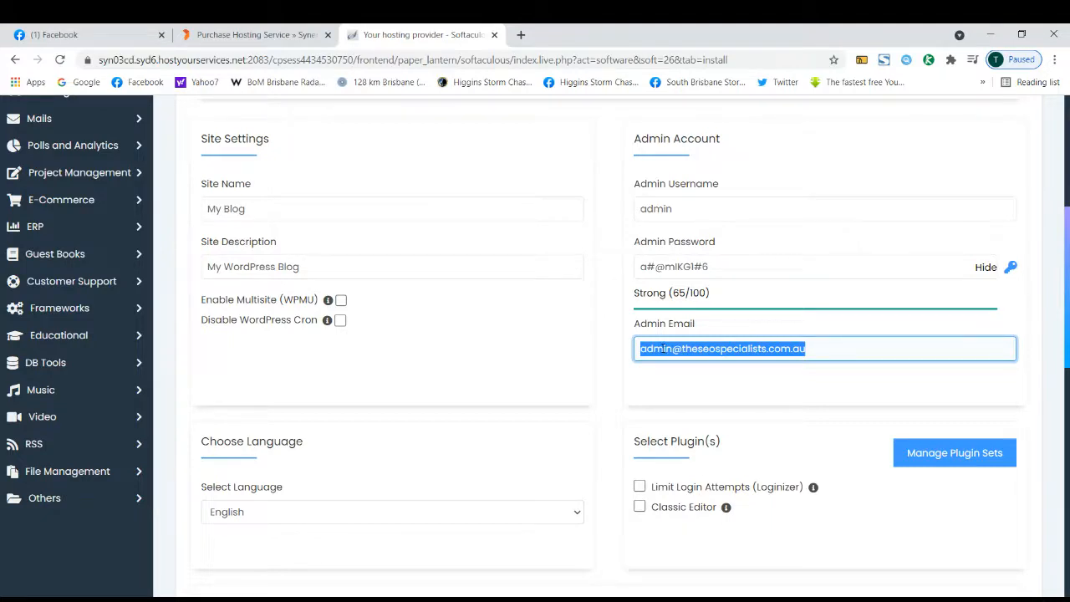
left_click(732, 346)
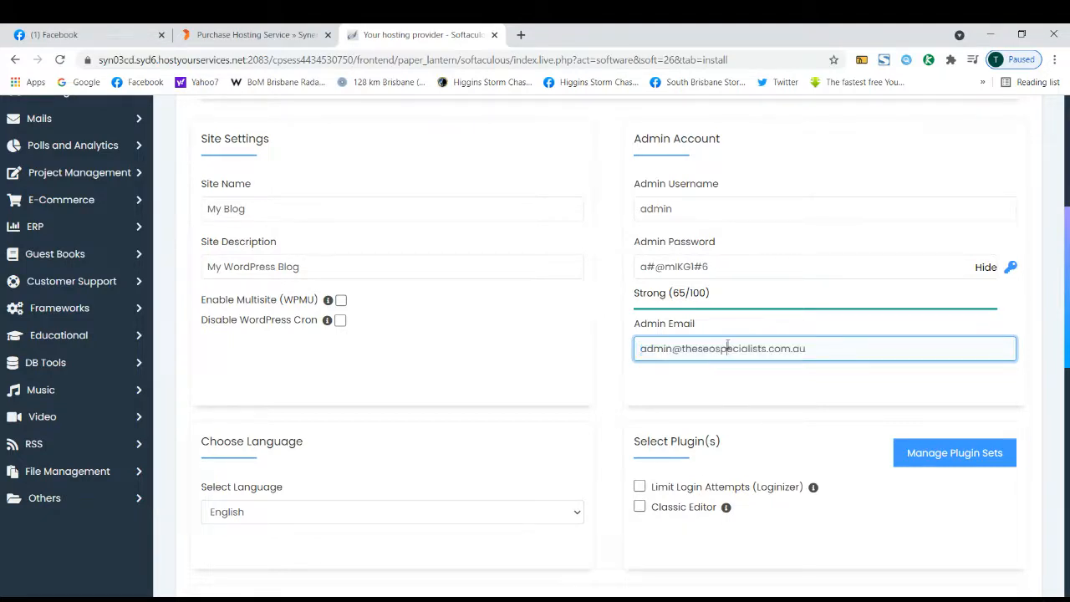
double_click(711, 349)
left_click(694, 349)
Keep English as the installation language, include the Classic Editor plugin, and look over the optional themes
scroll(583, 398, "down", 2)
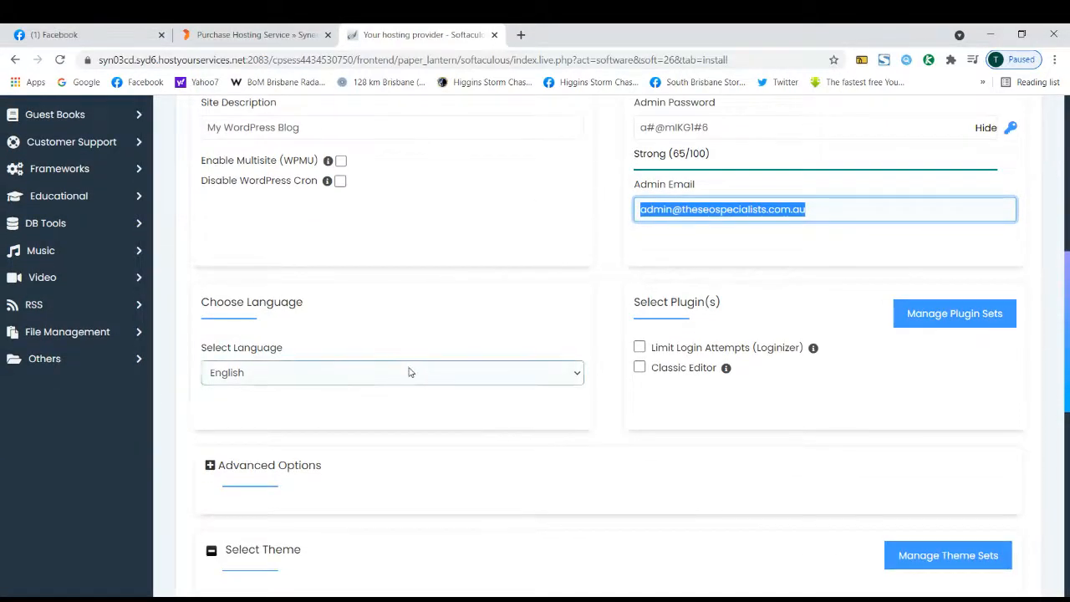
left_click(312, 376)
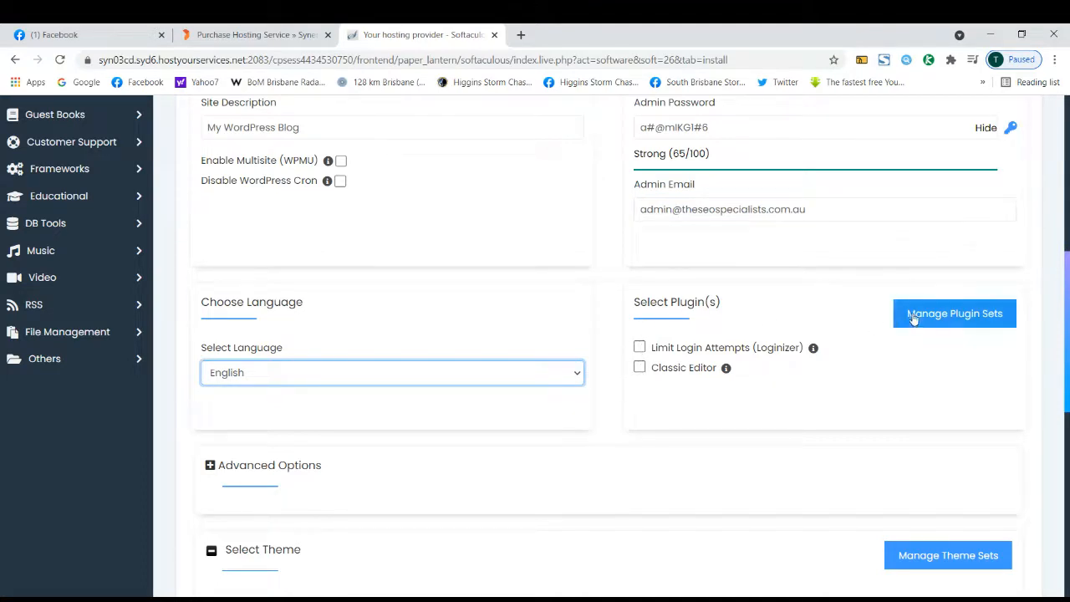
left_click(638, 369)
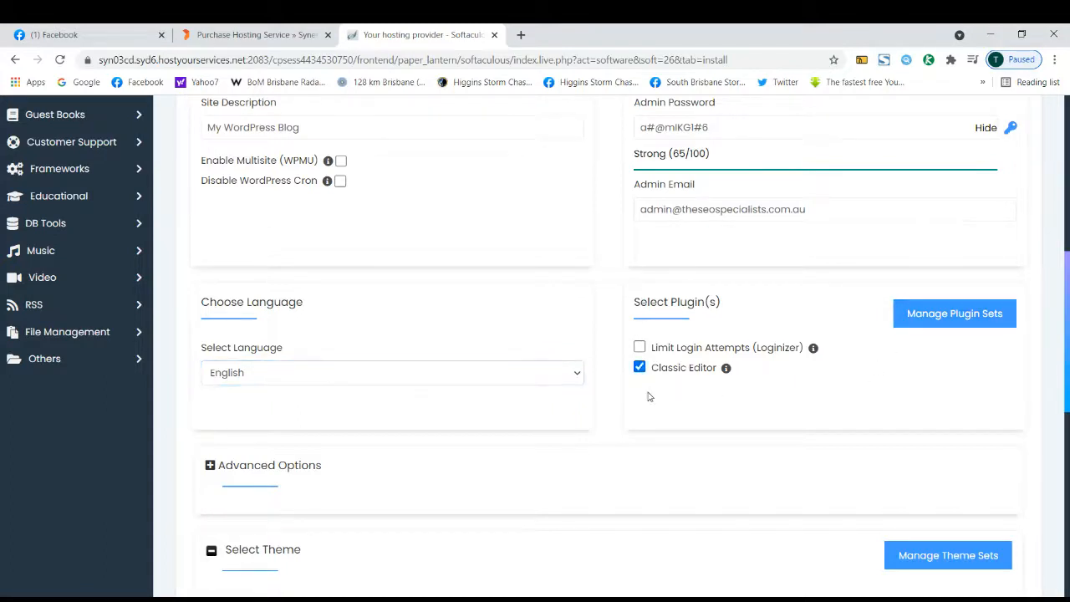
scroll(638, 357, "down", 1)
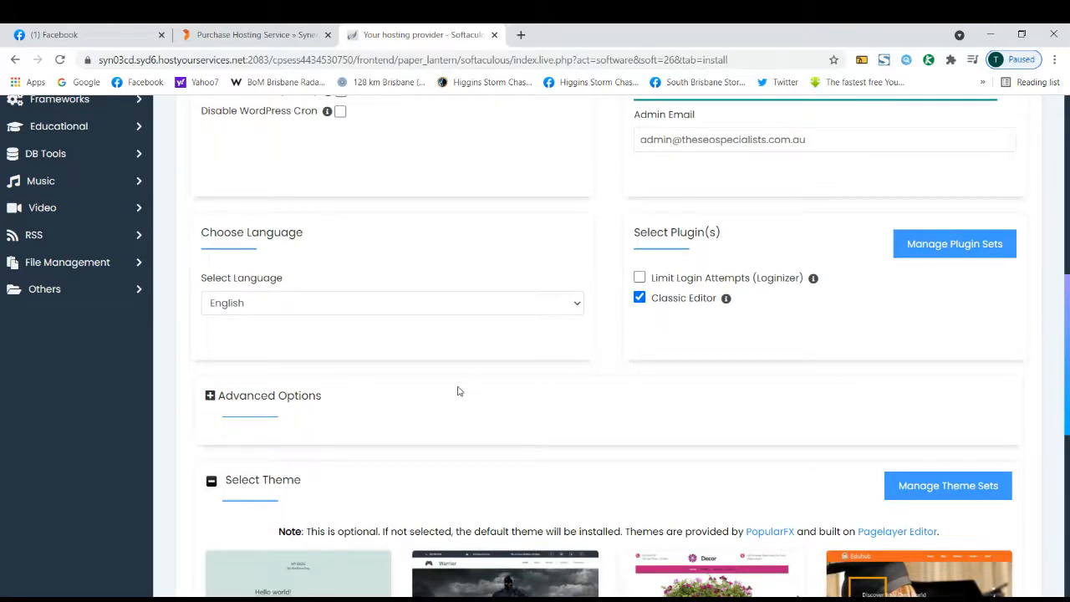
scroll(459, 393, "down", 2)
scroll(459, 393, "down", 2)
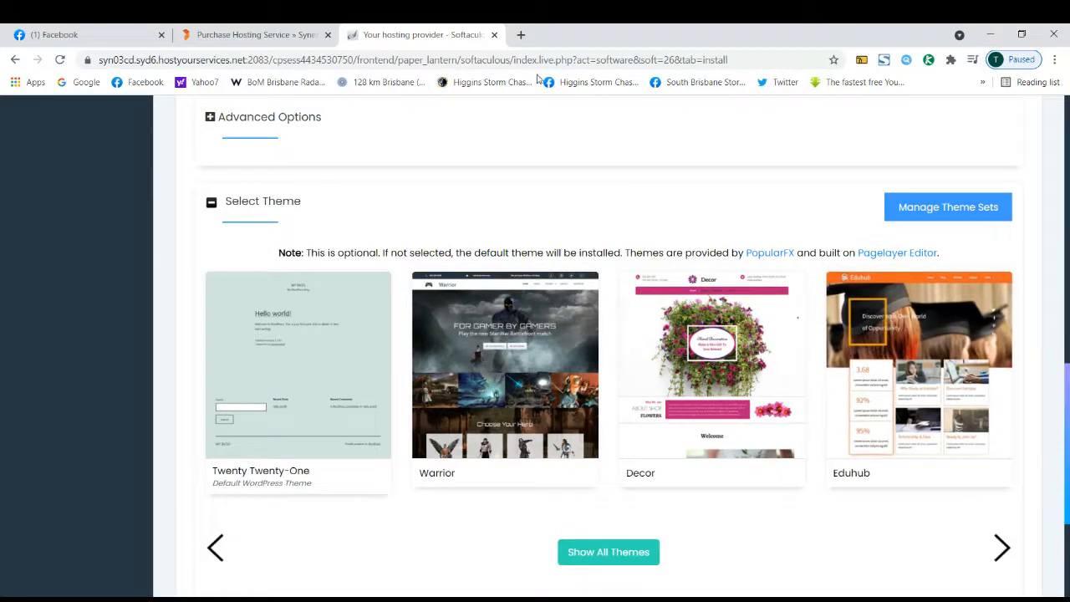
Open the ThemeForest website in a new browser tab
left_click(521, 35)
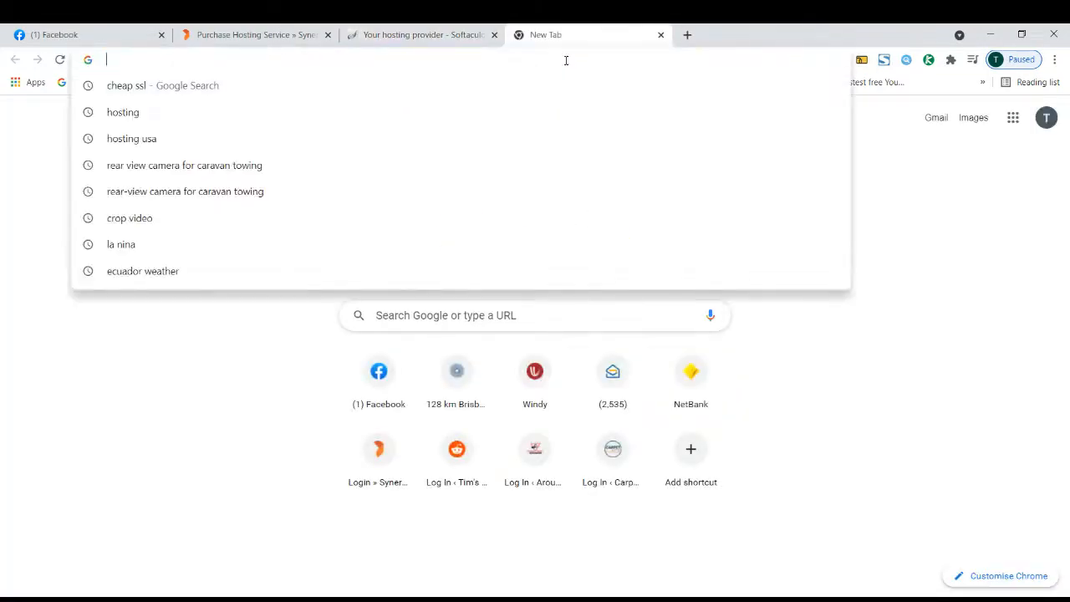
type("themefore")
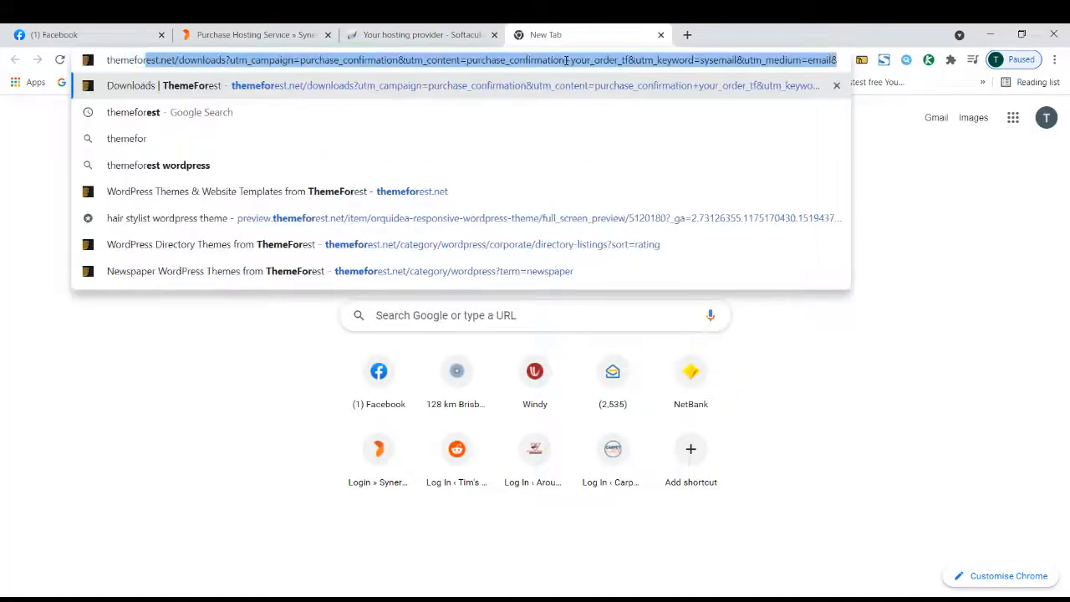
type("st")
key("Return")
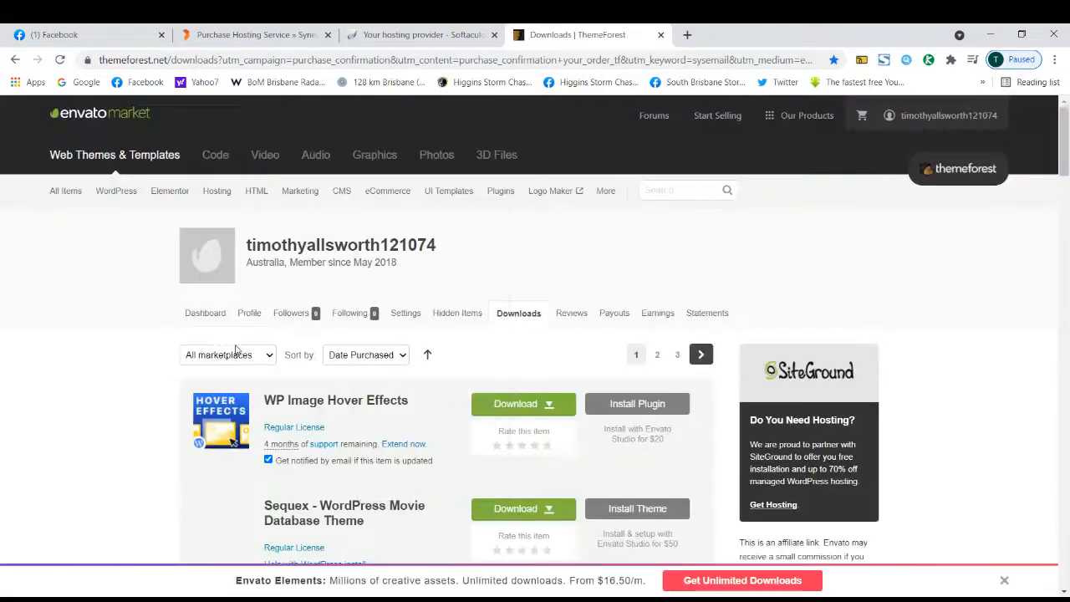
Search ThemeForest's web themes and templates for barber within the WordPress category
left_click(115, 154)
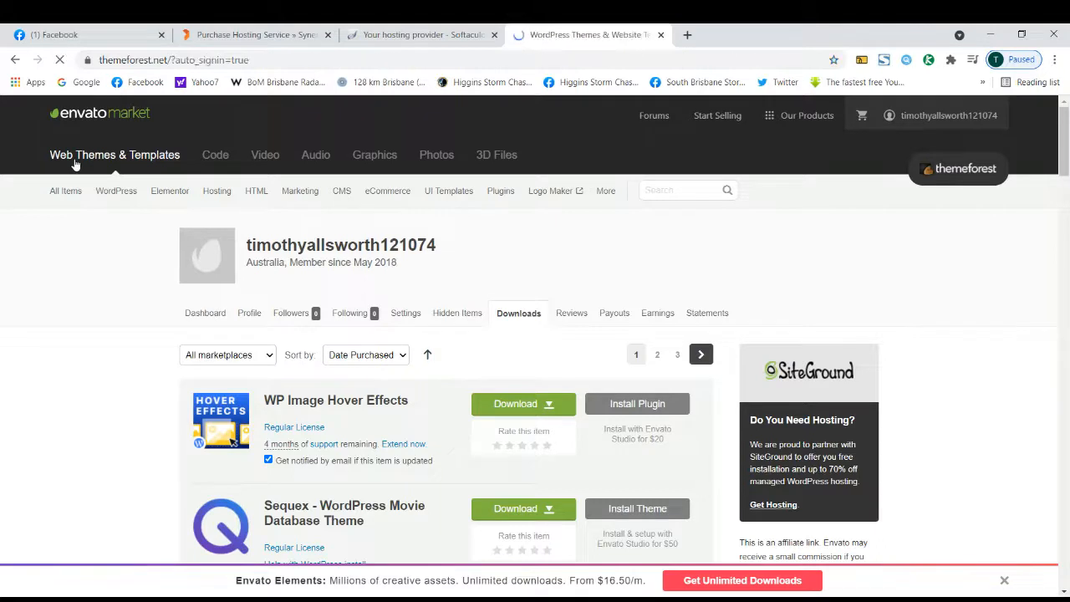
left_click(199, 453)
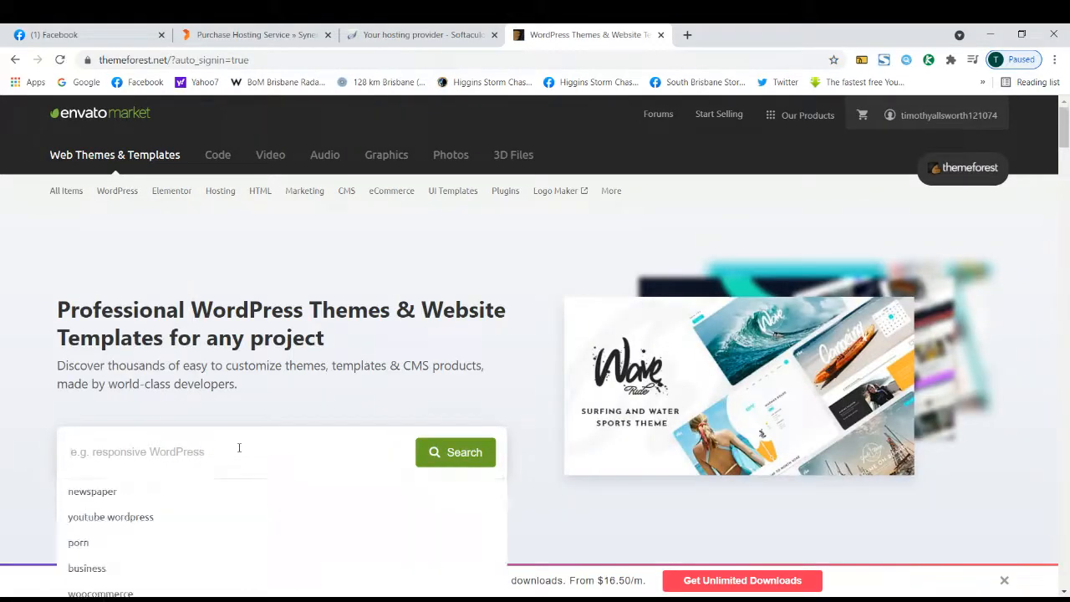
type("barb")
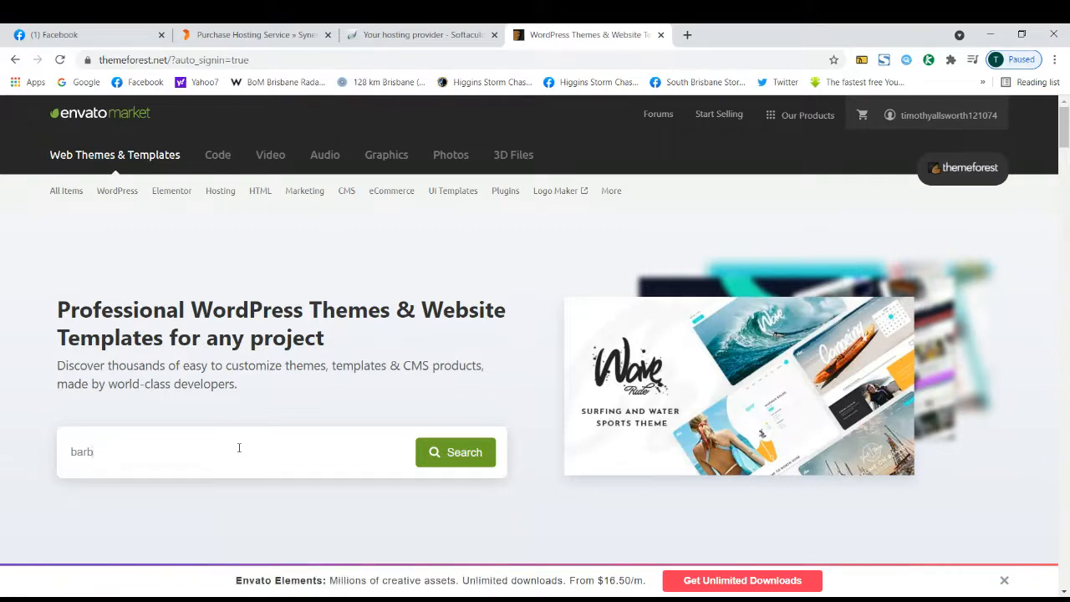
type("aeer")
left_click(153, 490)
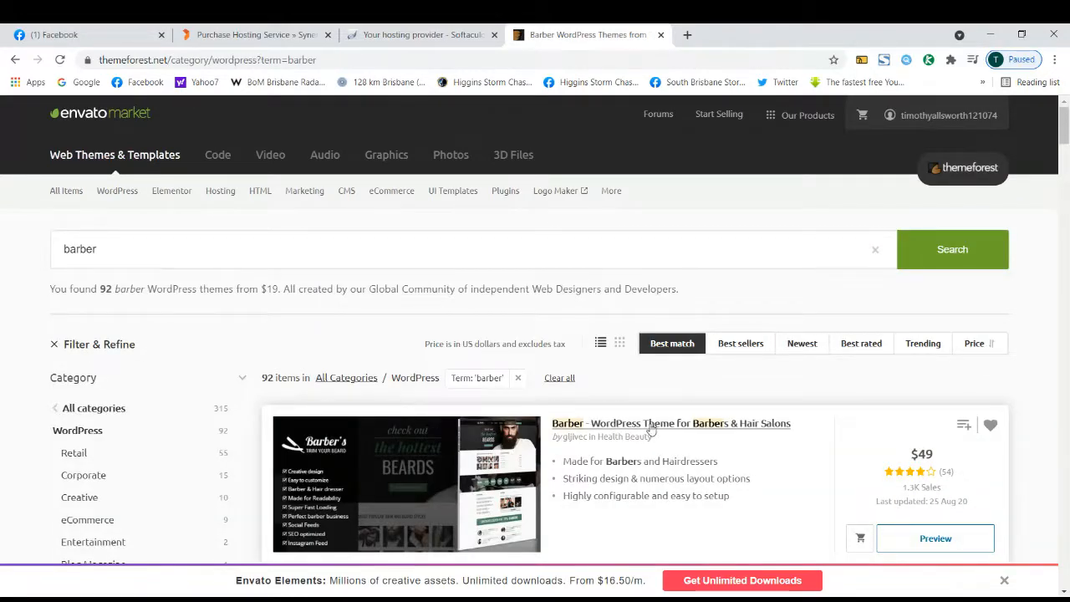
Check the price and live preview of the Barber WordPress theme, and return to the end of the WordPress installation form
scroll(650, 429, "down", 3)
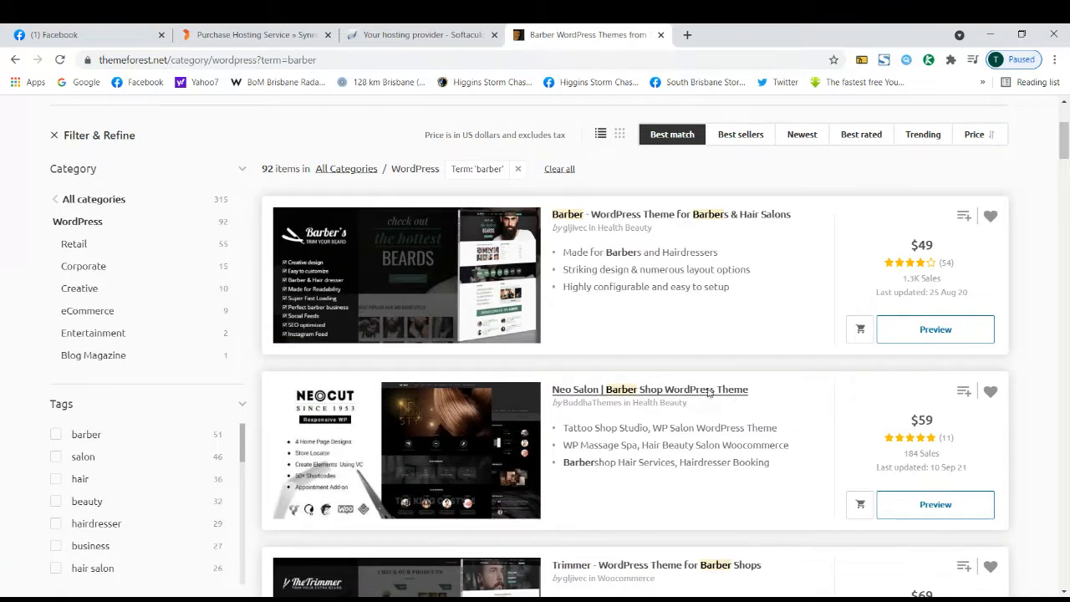
scroll(709, 391, "up", 1)
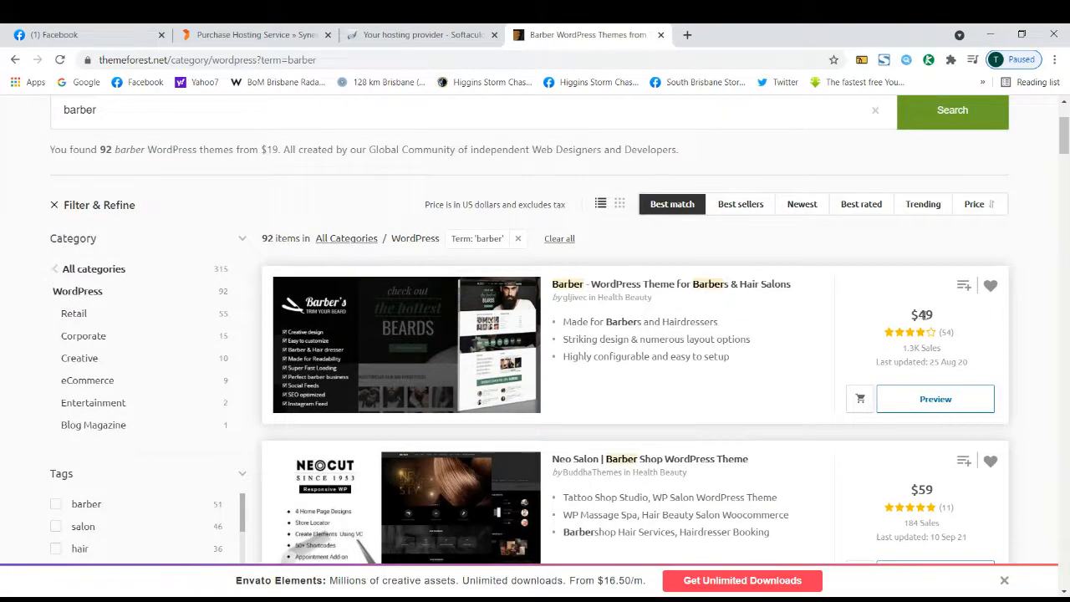
double_click(923, 315)
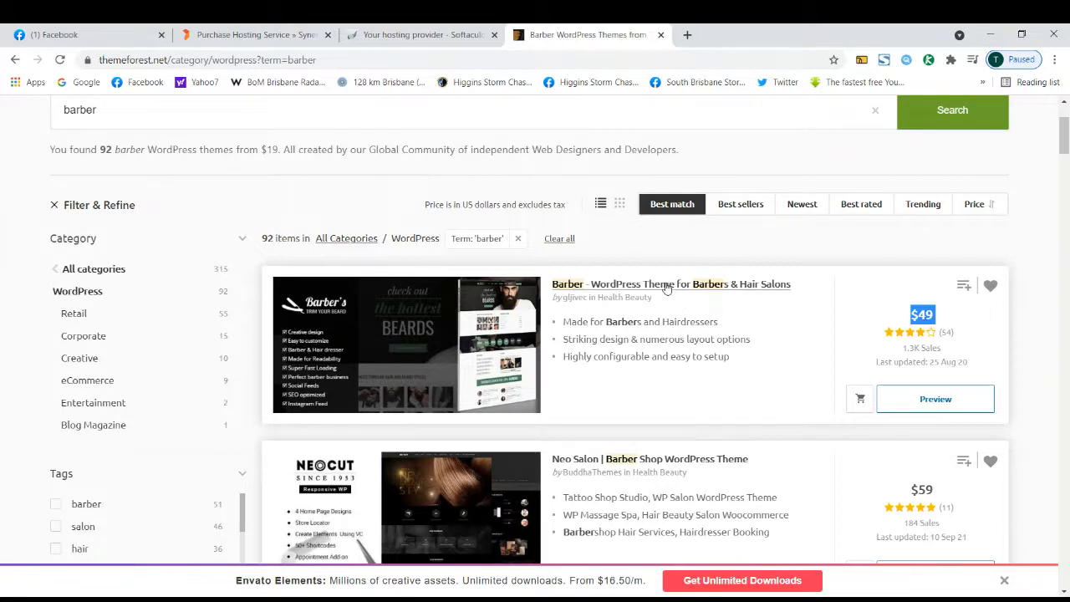
left_click(924, 397)
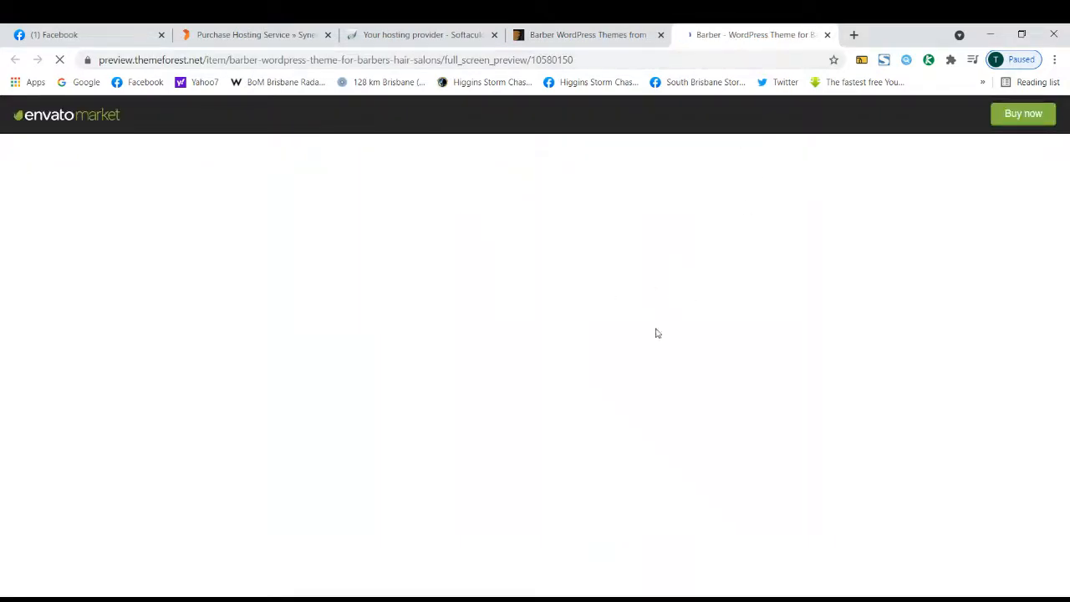
left_click(827, 37)
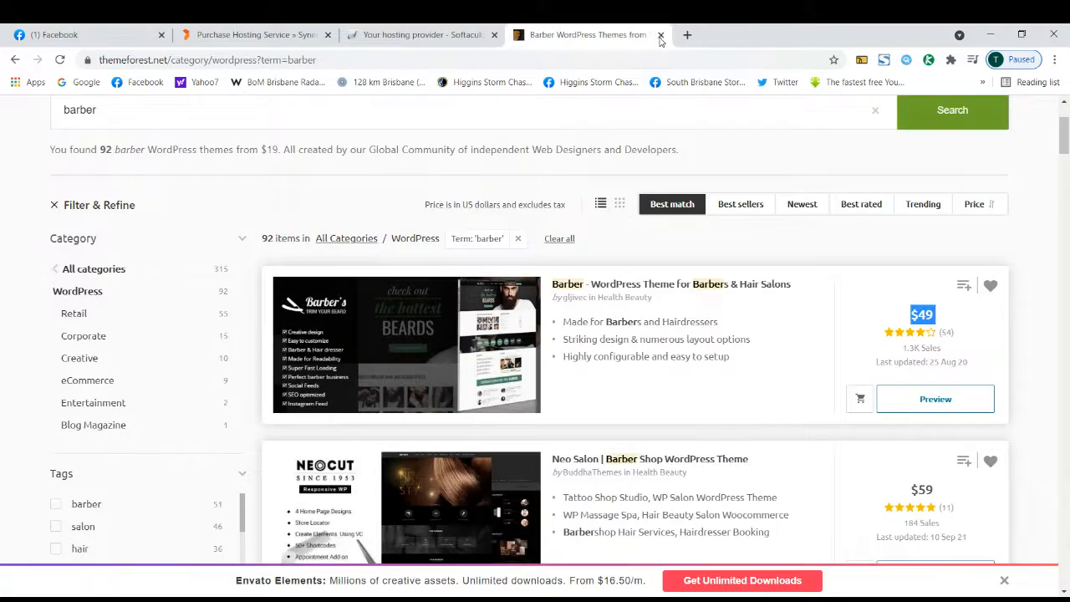
left_click(661, 35)
scroll(639, 355, "down", 3)
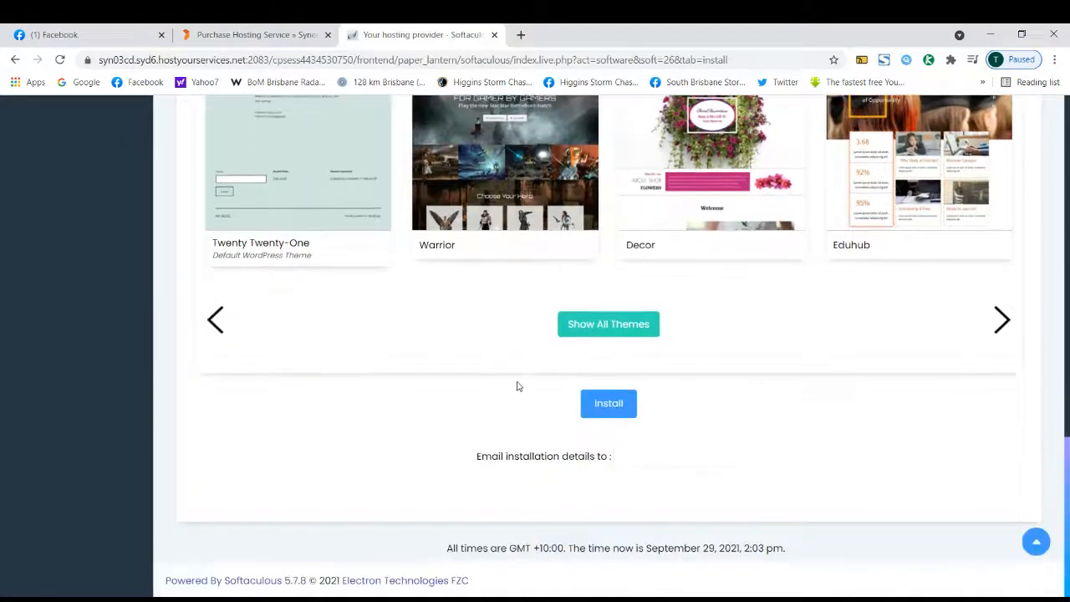
Examine the option for emailing the installation details at the end of the WordPress installation form
left_click(631, 452)
triple_click(566, 459)
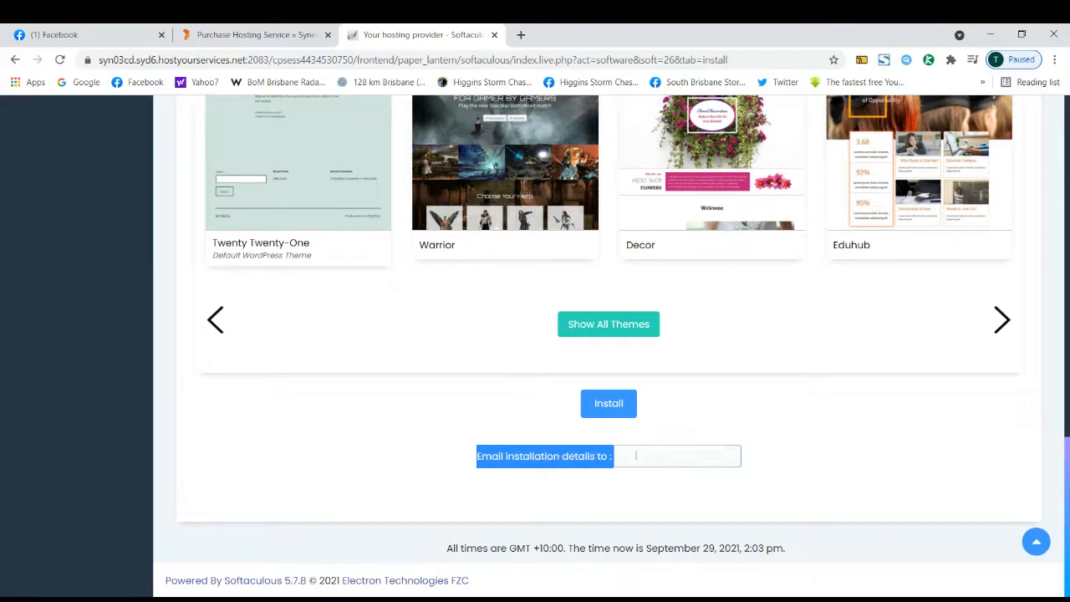
left_click(635, 456)
left_click(585, 469)
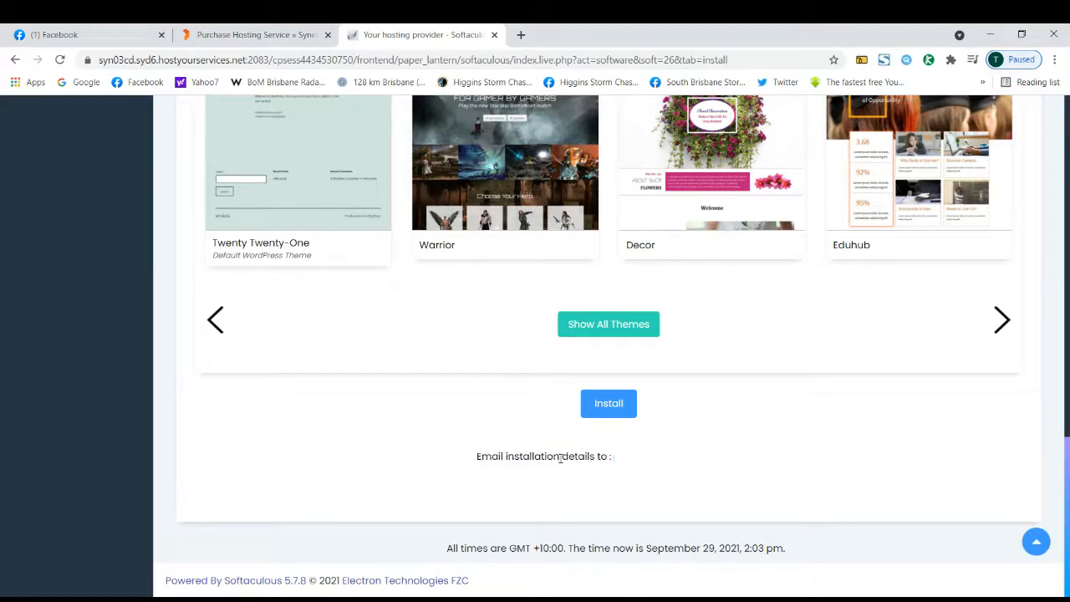
triple_click(560, 456)
left_click(561, 455)
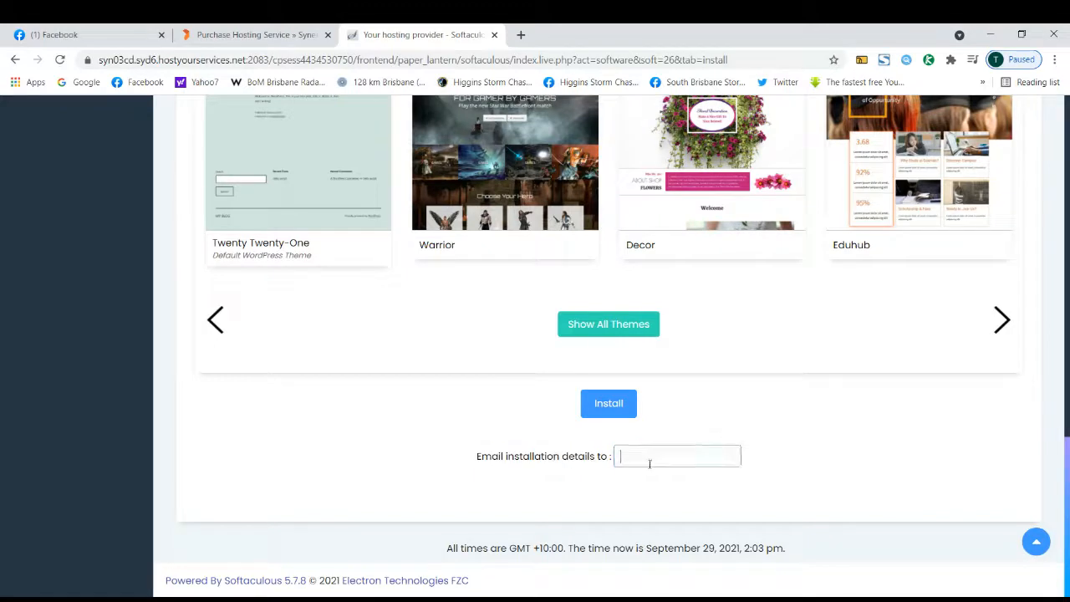
triple_click(587, 457)
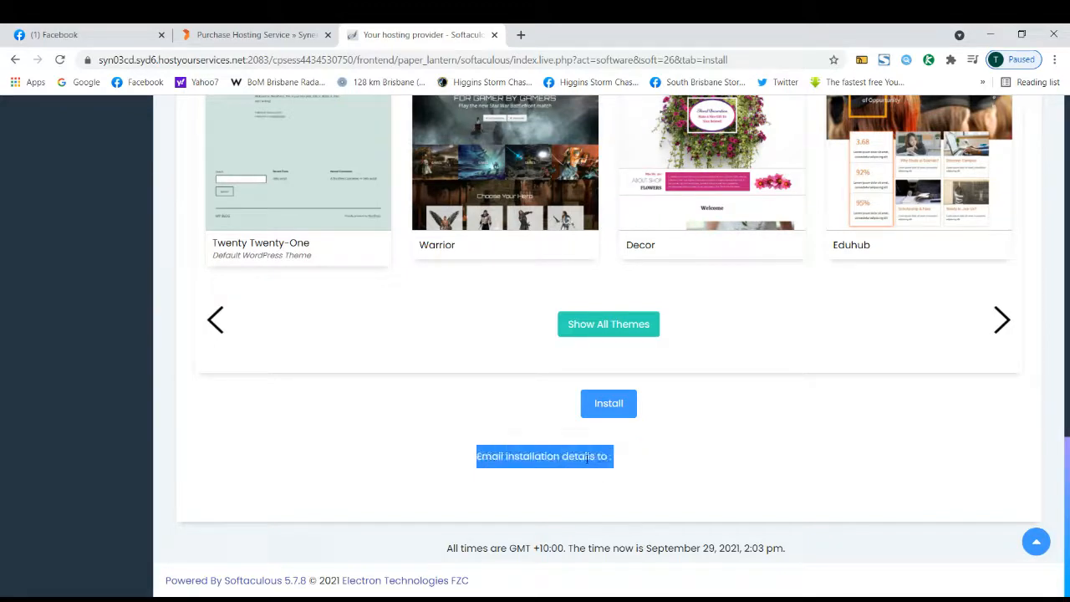
left_click(580, 484)
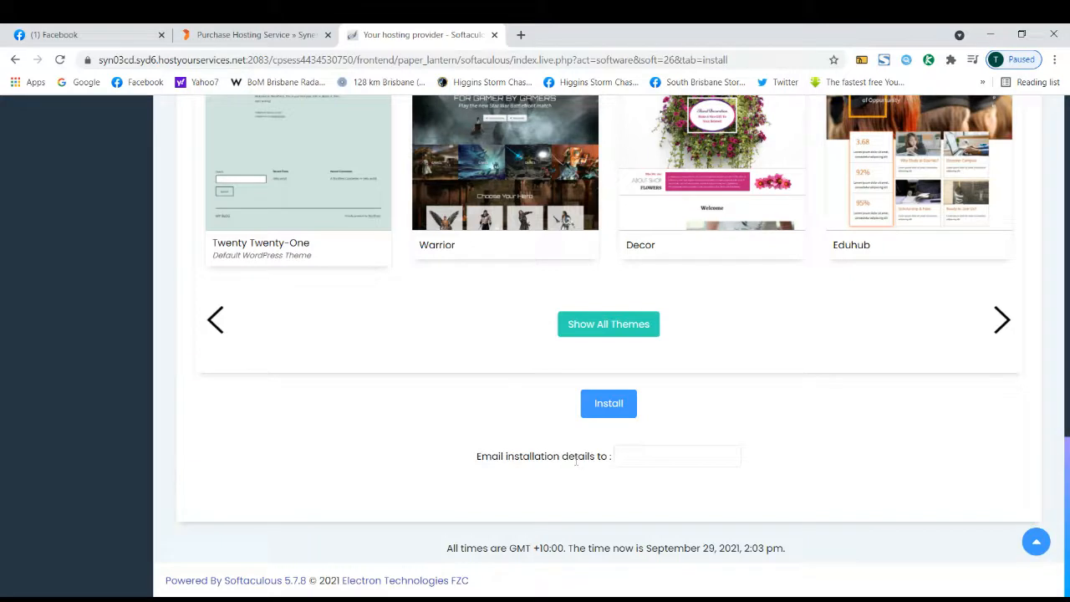
triple_click(577, 456)
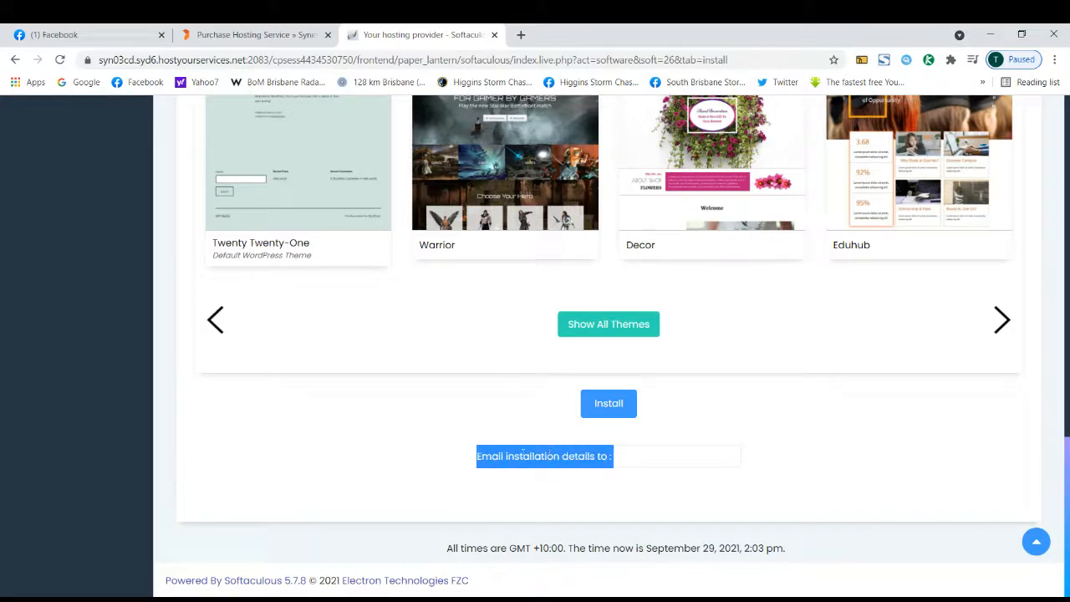
triple_click(531, 456)
Run the WordPress installation with the email field left empty, and check the new site's front page in a temporary tab
left_click(584, 412)
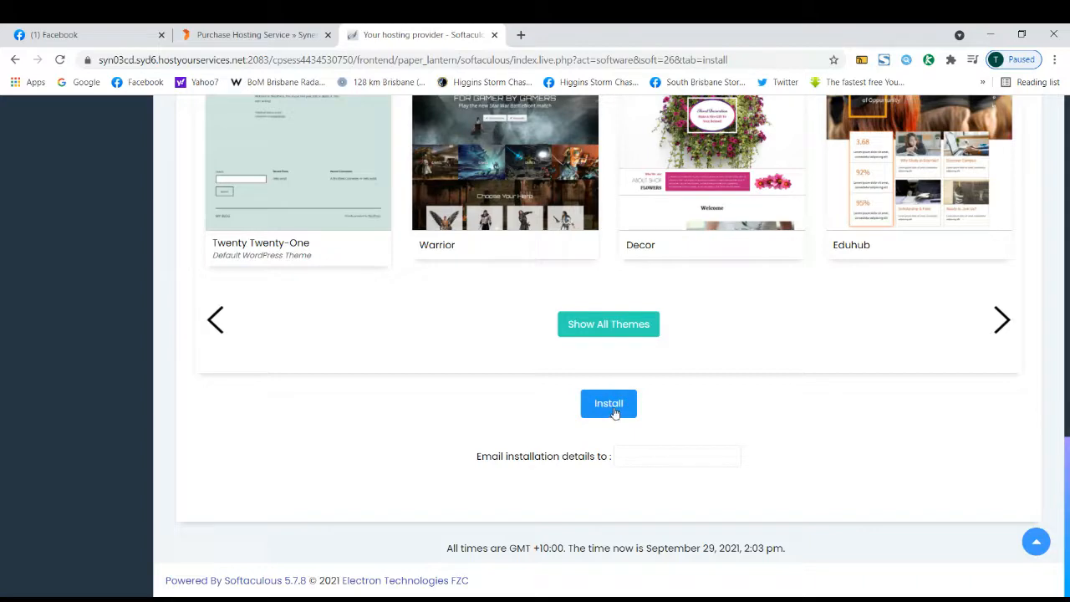
left_click(613, 407)
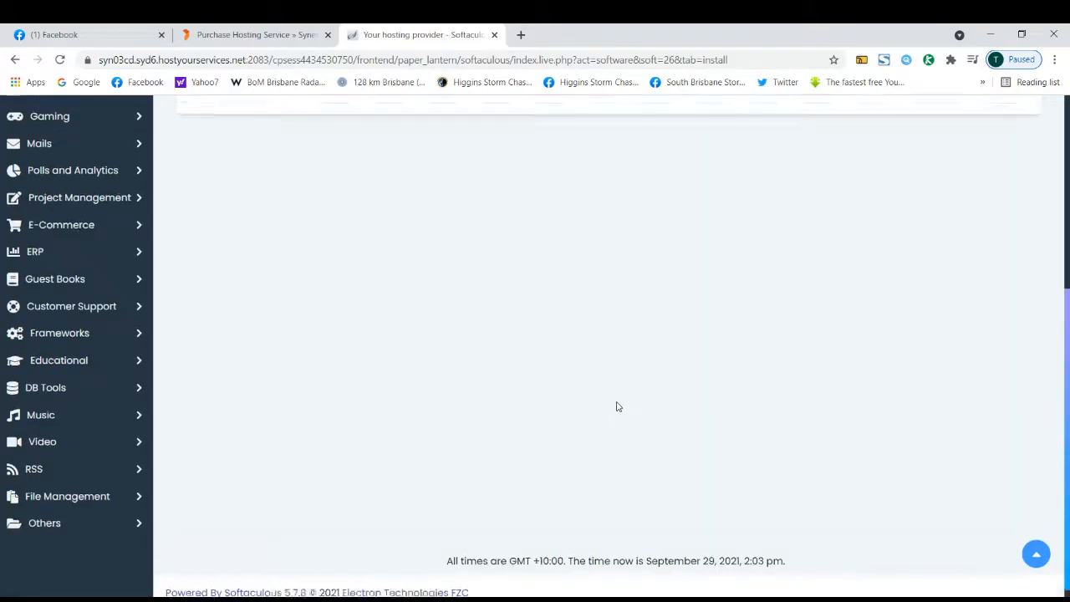
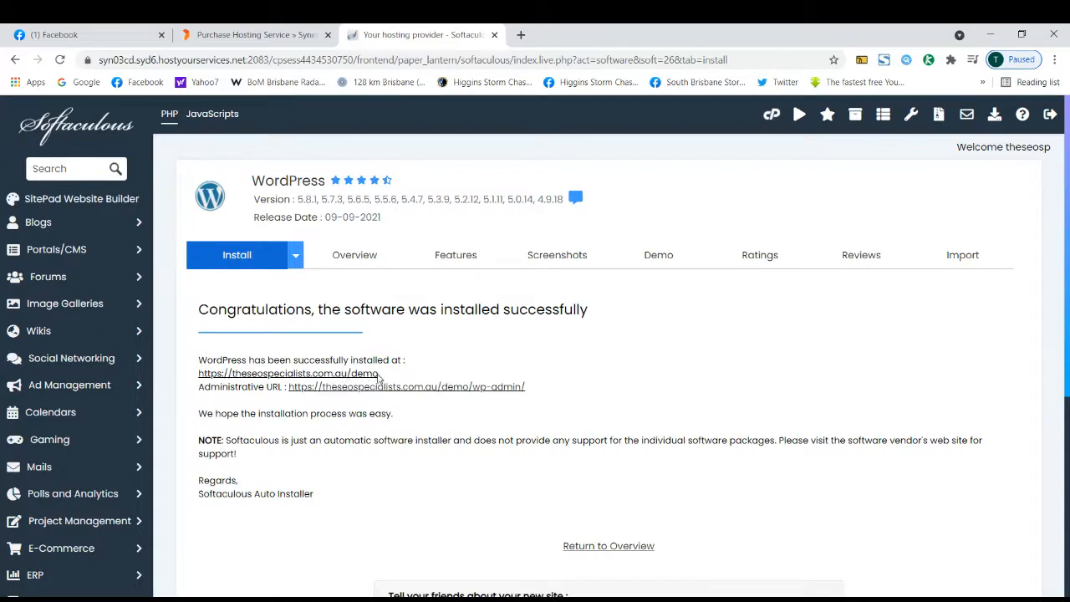
middle_click(378, 375)
left_click(652, 36)
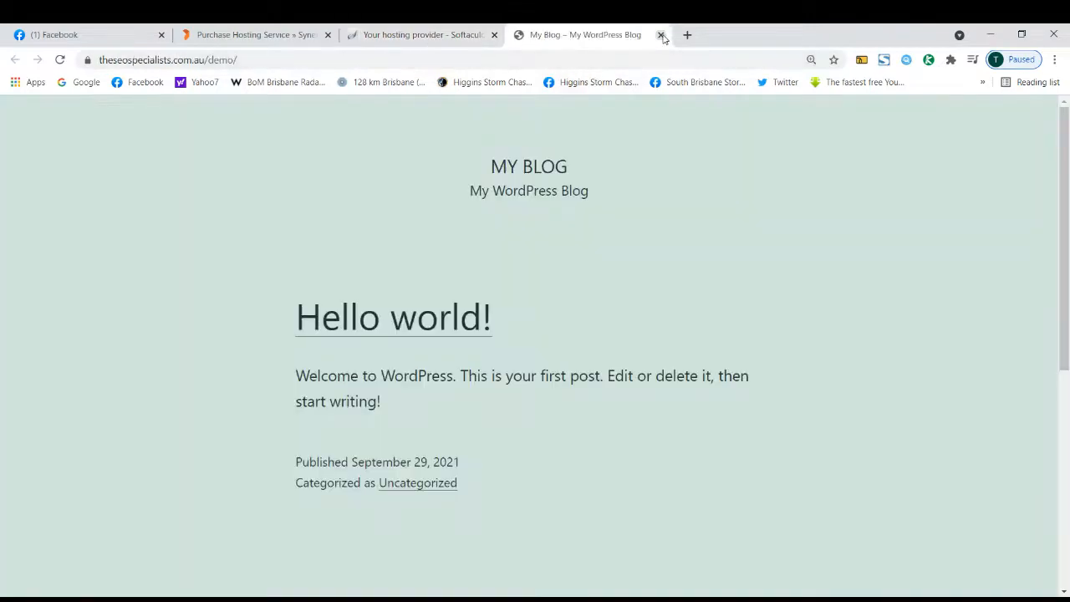
left_click(661, 36)
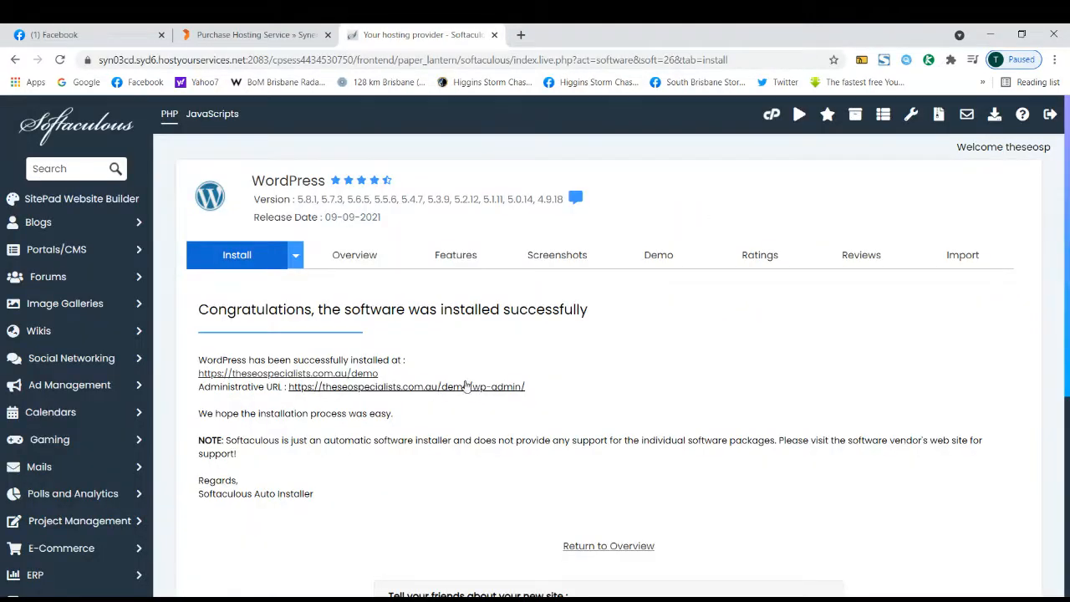
Open the new site's administrative URL in a separate tab, view its dashboard, and return to the installation confirmation
middle_click(469, 388)
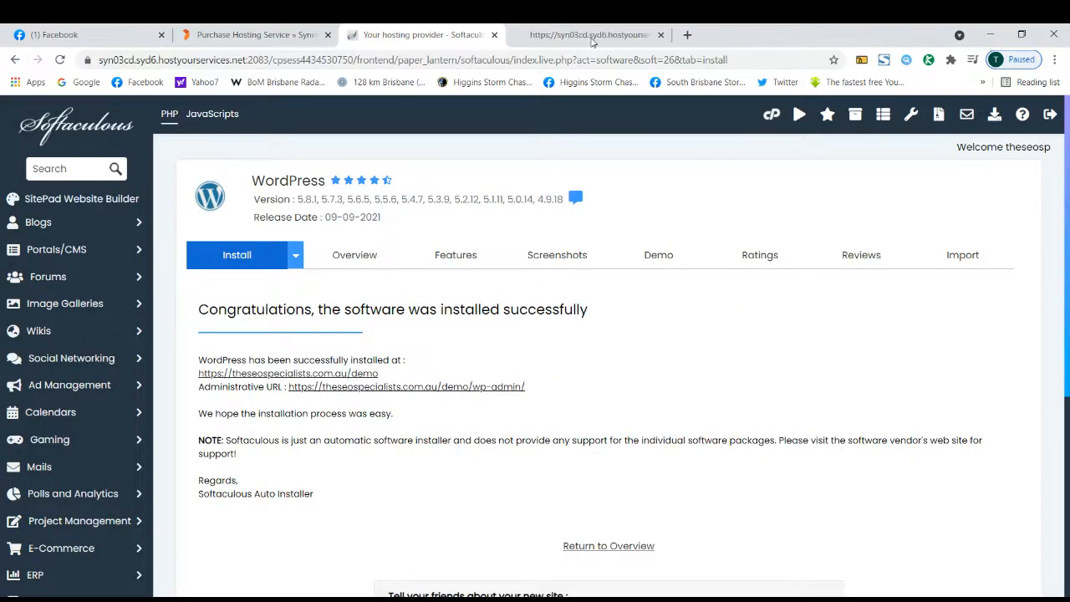
left_click(586, 35)
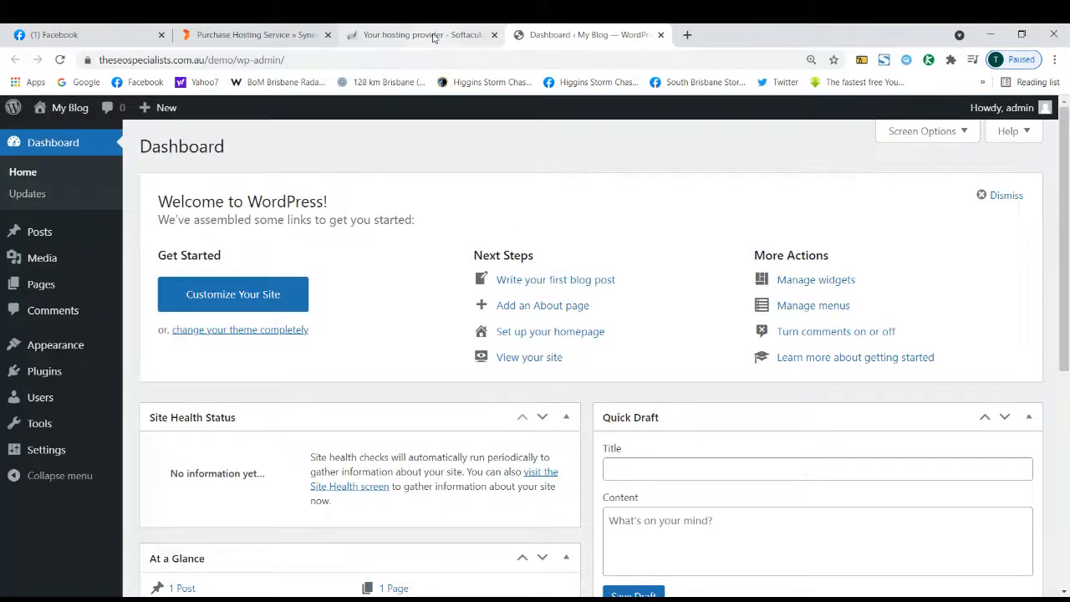
left_click(432, 37)
left_click(548, 35)
left_click(449, 37)
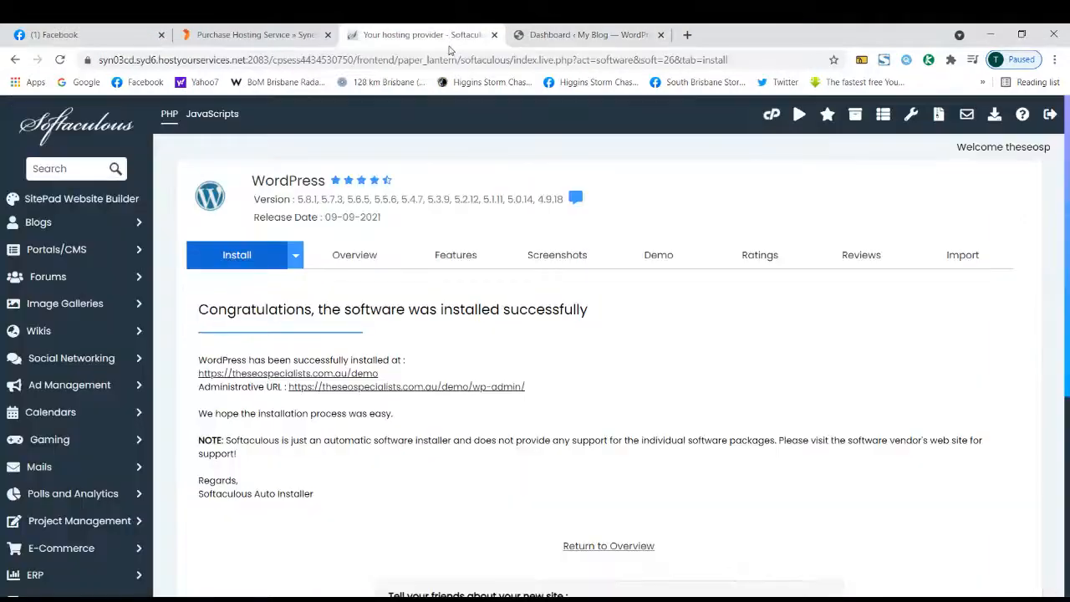
Compare the Softaculous installation confirmation with the WordPress dashboard, and close the Softaculous tab
scroll(439, 347, "down", 4)
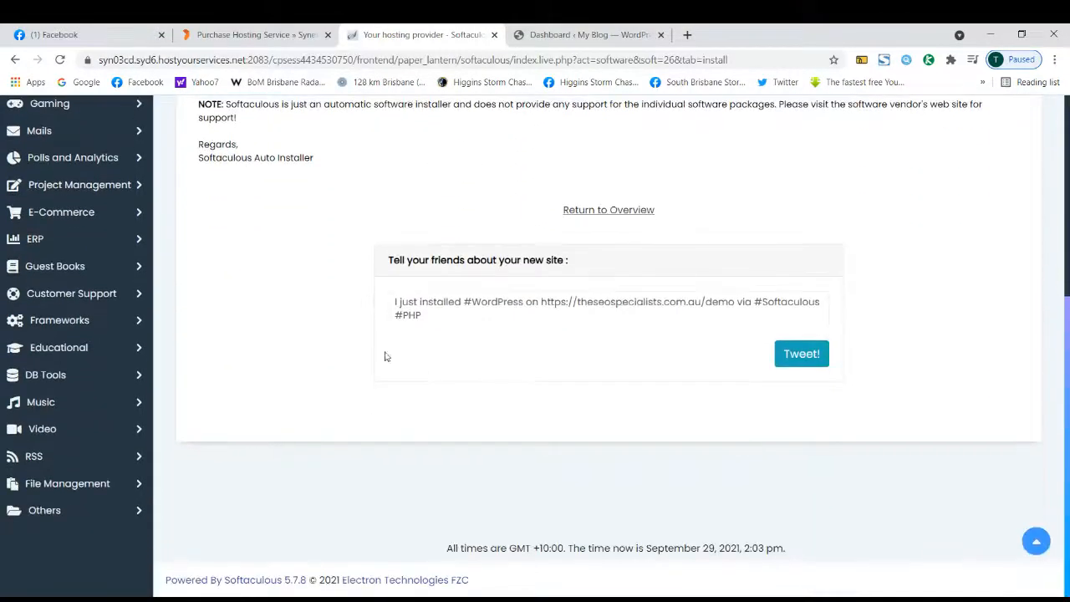
scroll(371, 331, "up", 3)
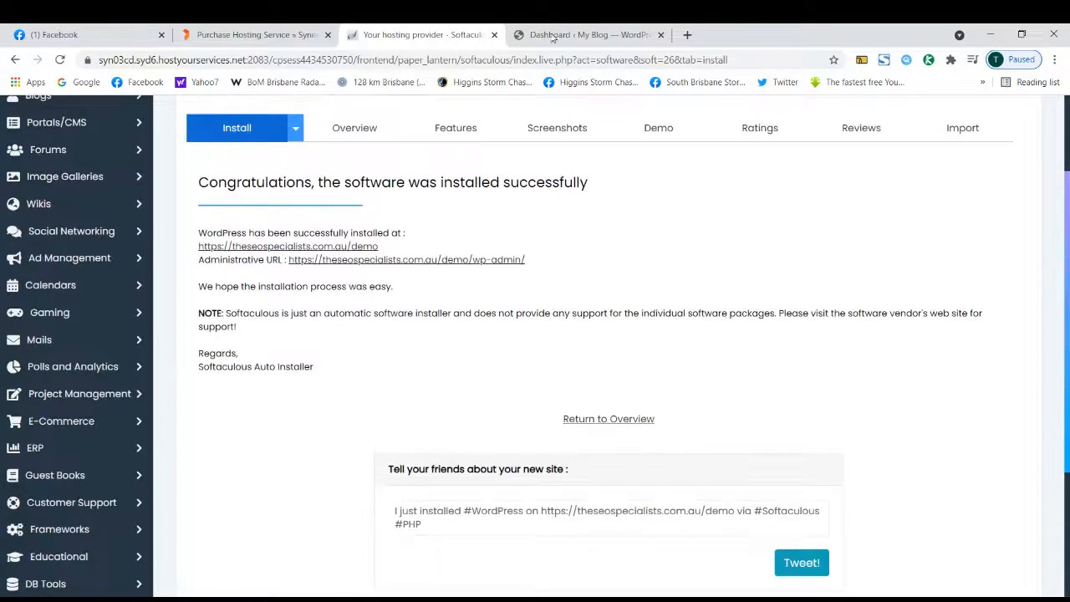
left_click(553, 38)
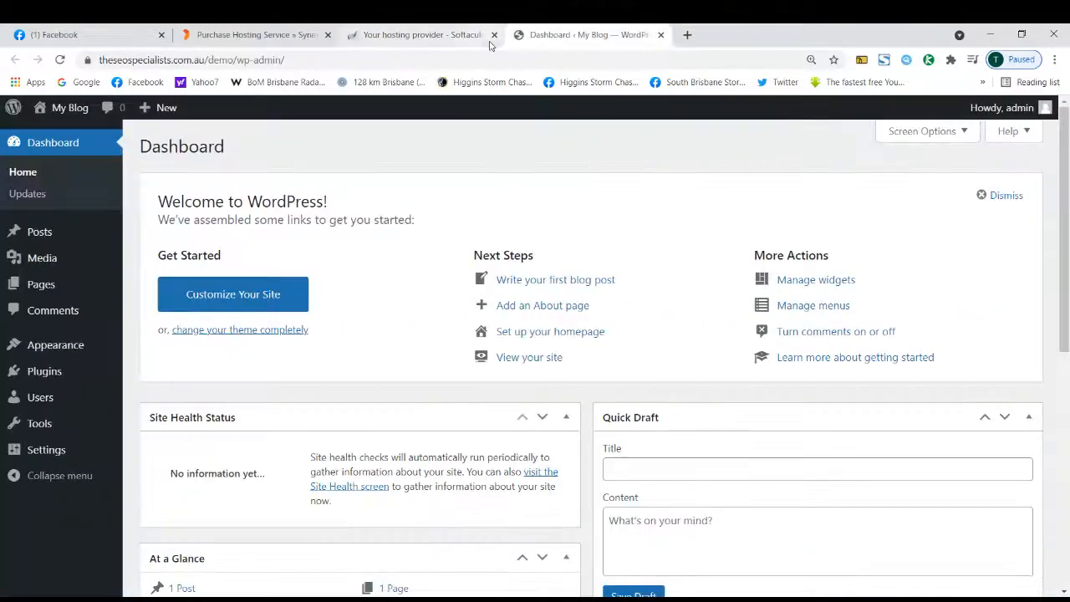
left_click(422, 34)
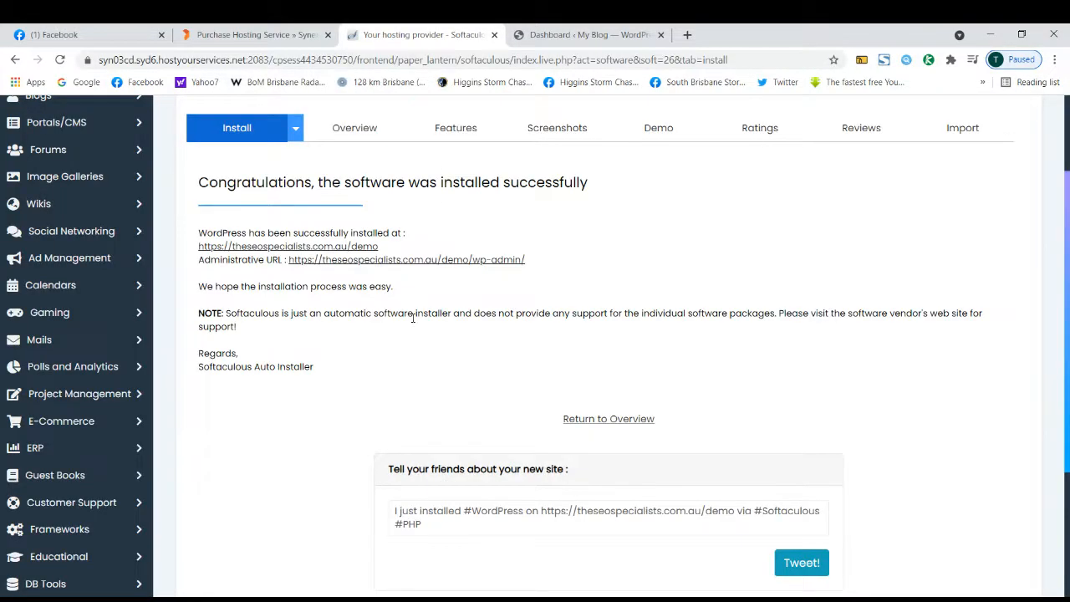
left_click(578, 35)
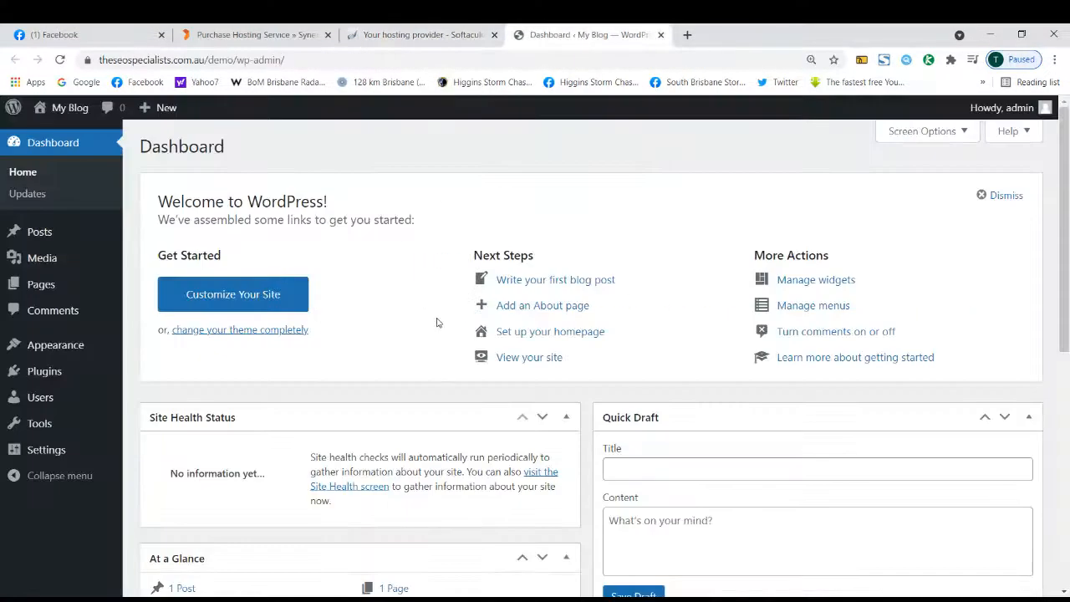
left_click(422, 34)
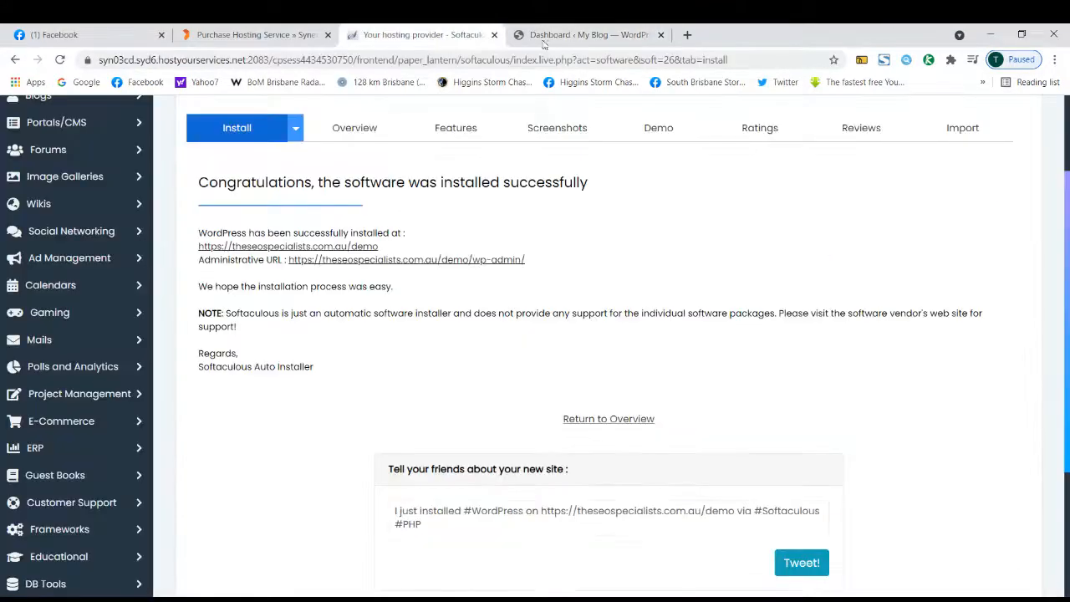
left_click(585, 34)
left_click(427, 37)
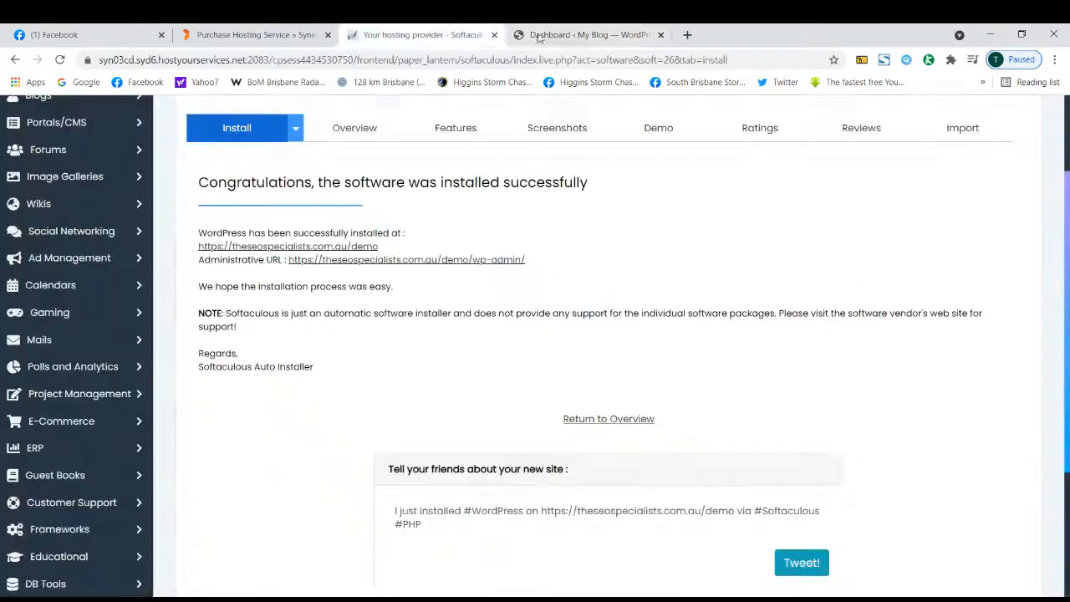
left_click(530, 37)
left_click(470, 37)
left_click(532, 40)
left_click(485, 38)
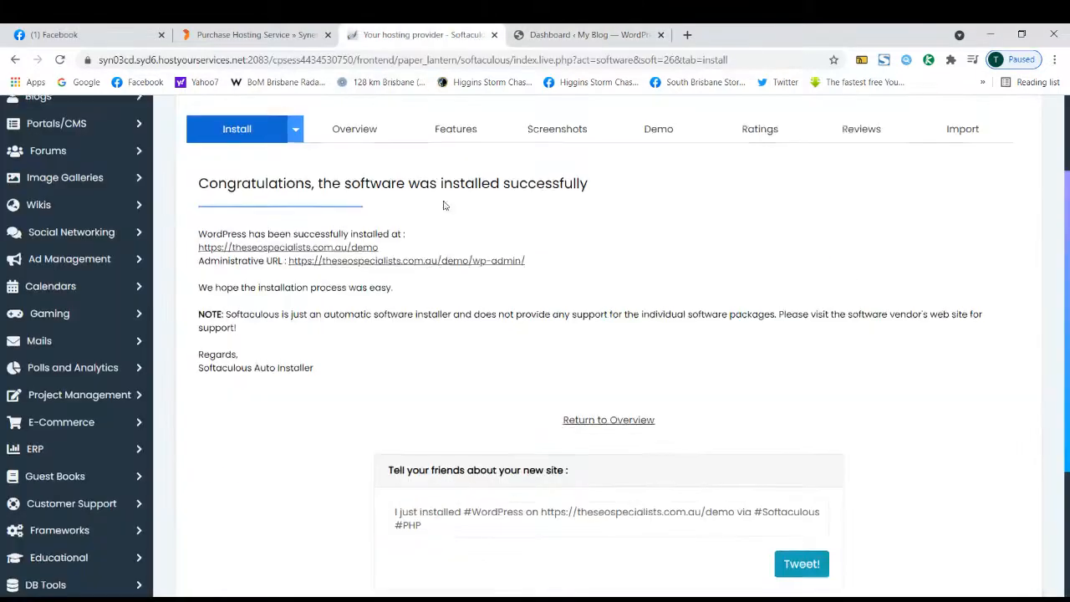
left_click(495, 35)
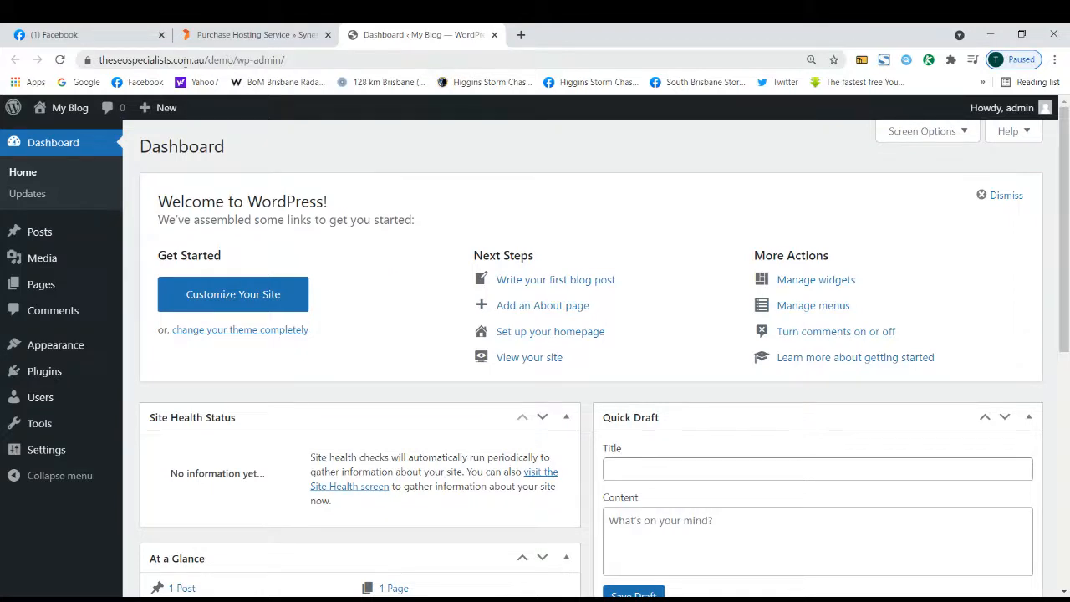
Examine the domain and folder parts of the WordPress dashboard's web address
left_click(227, 59)
left_click(240, 61)
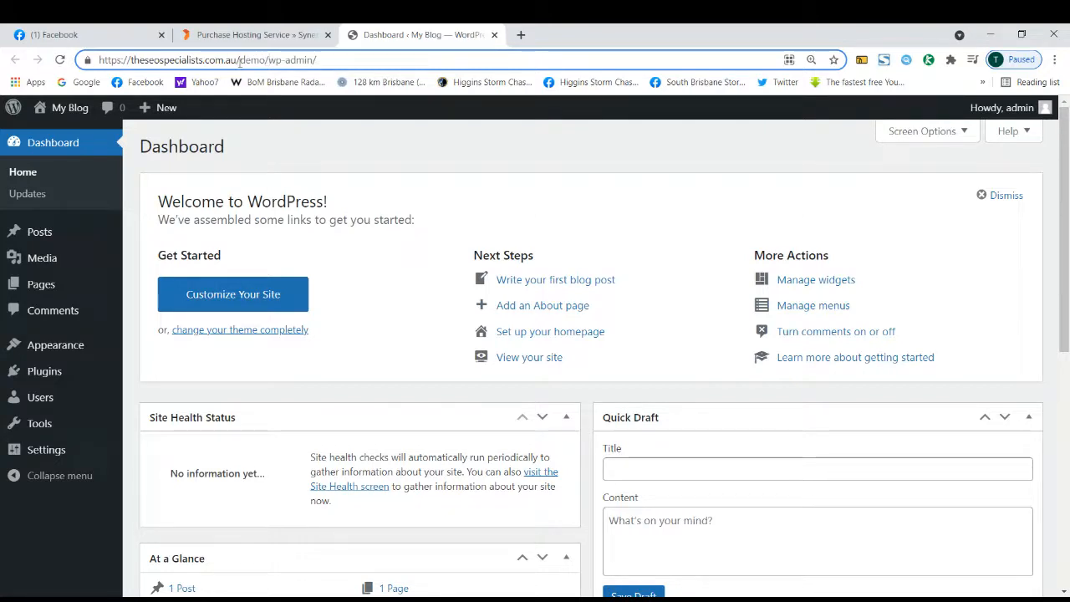
left_click_drag(241, 61, 99, 60)
left_click(266, 60)
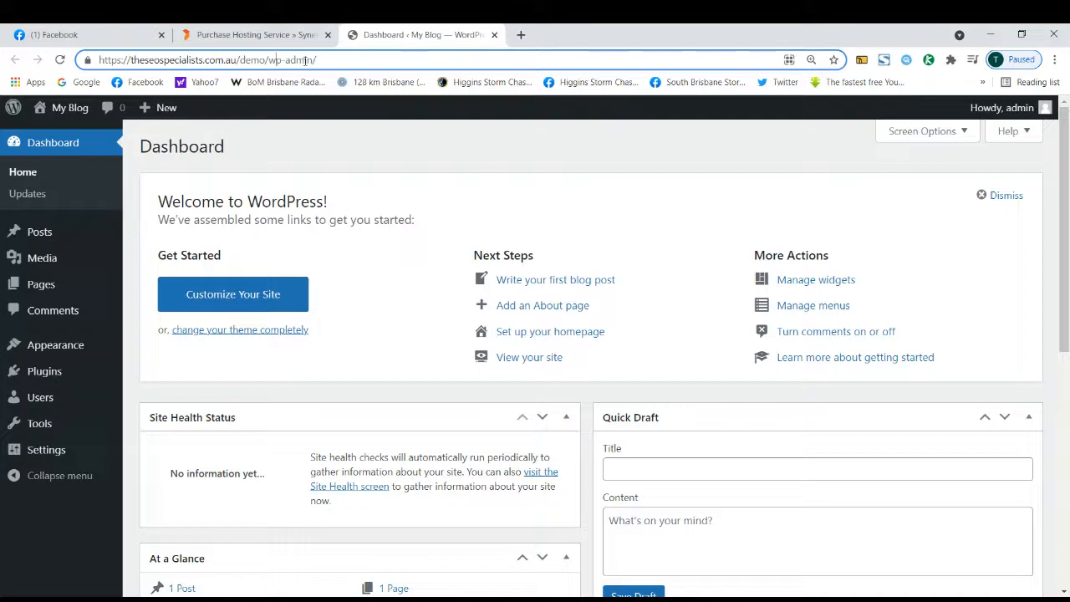
left_click_drag(240, 59, 268, 66)
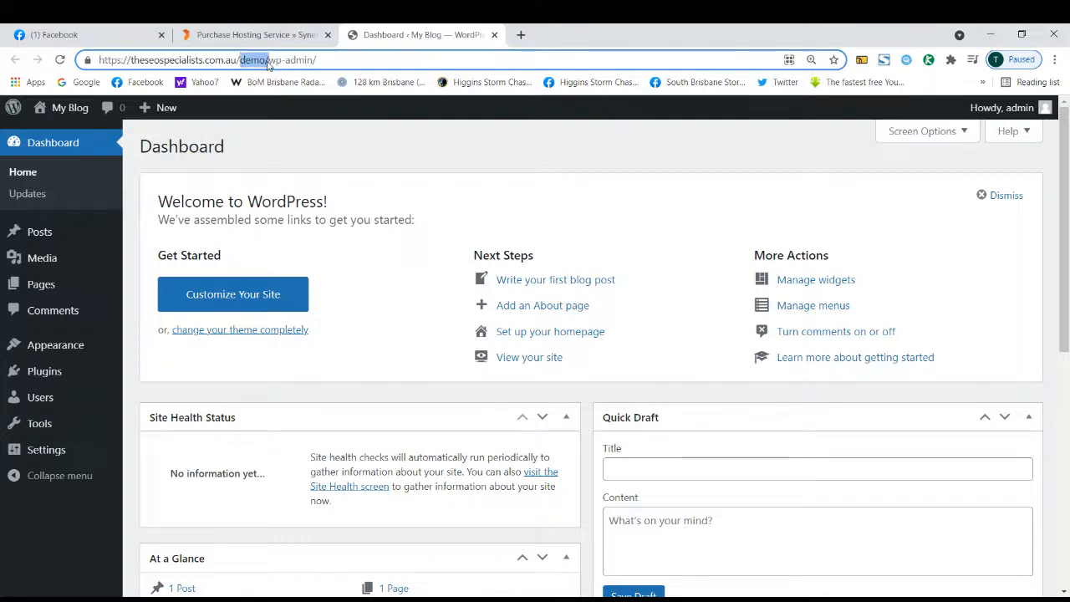
key("BackSpace")
key("BackSpace")
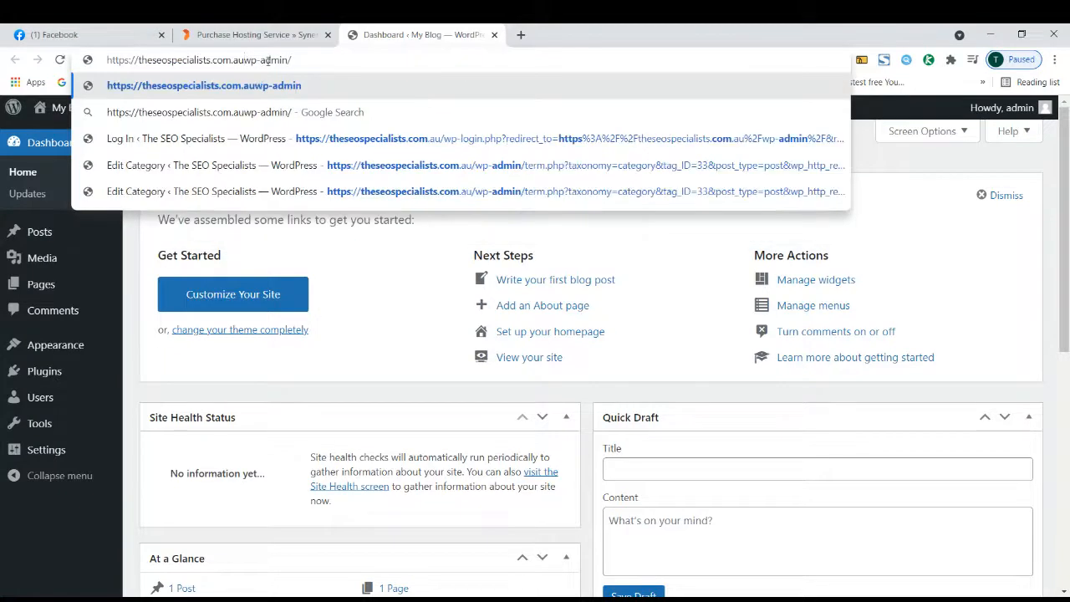
type("/")
Examine the full shortened wp-admin address as the login location for a WordPress site, without loading it
triple_click(277, 61)
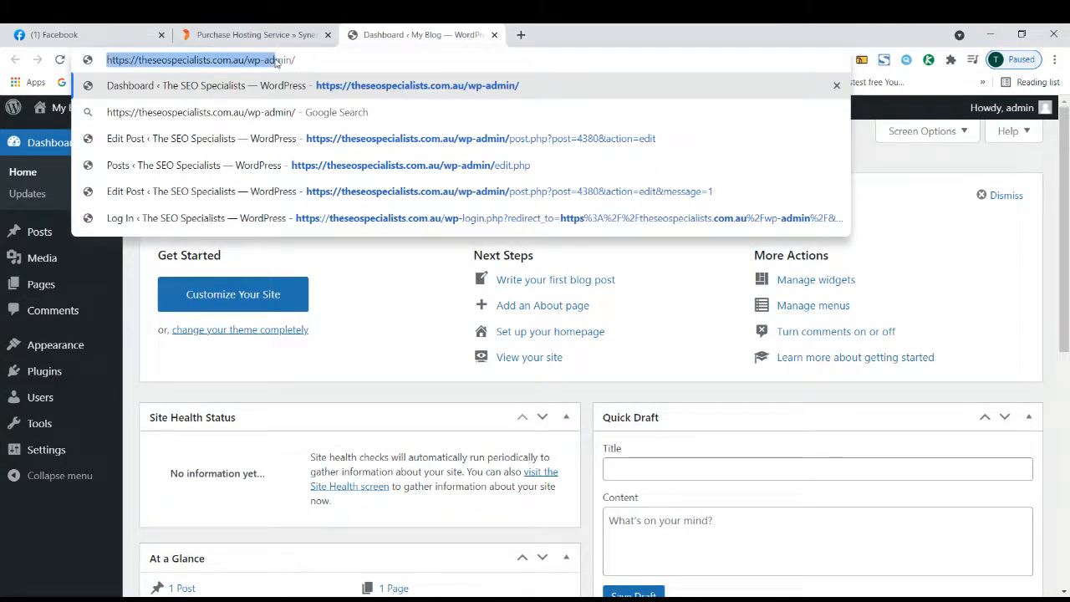
triple_click(276, 62)
triple_click(275, 62)
left_click(299, 57)
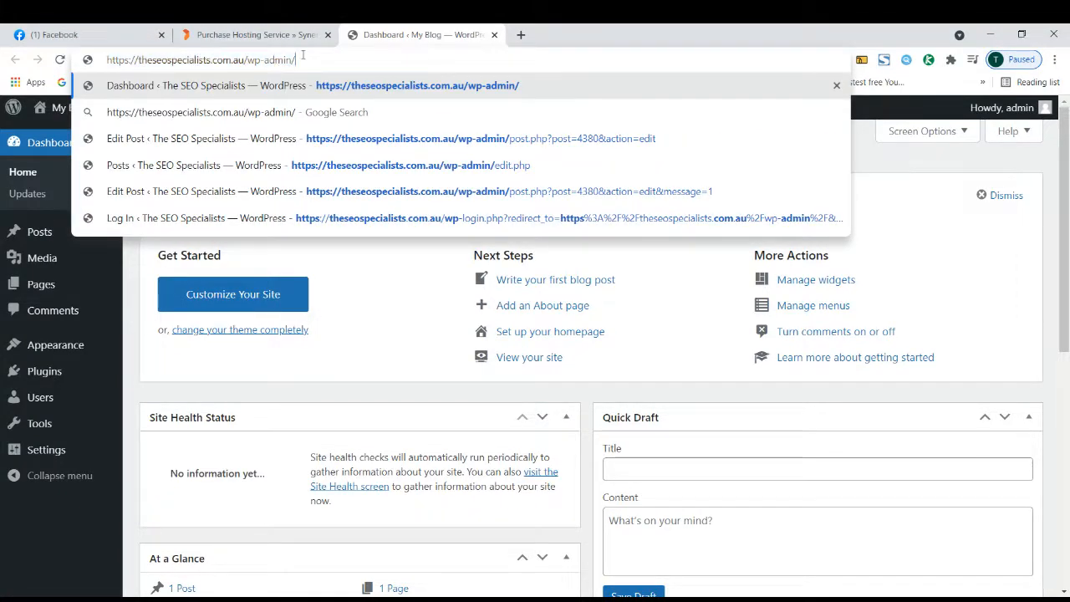
triple_click(287, 60)
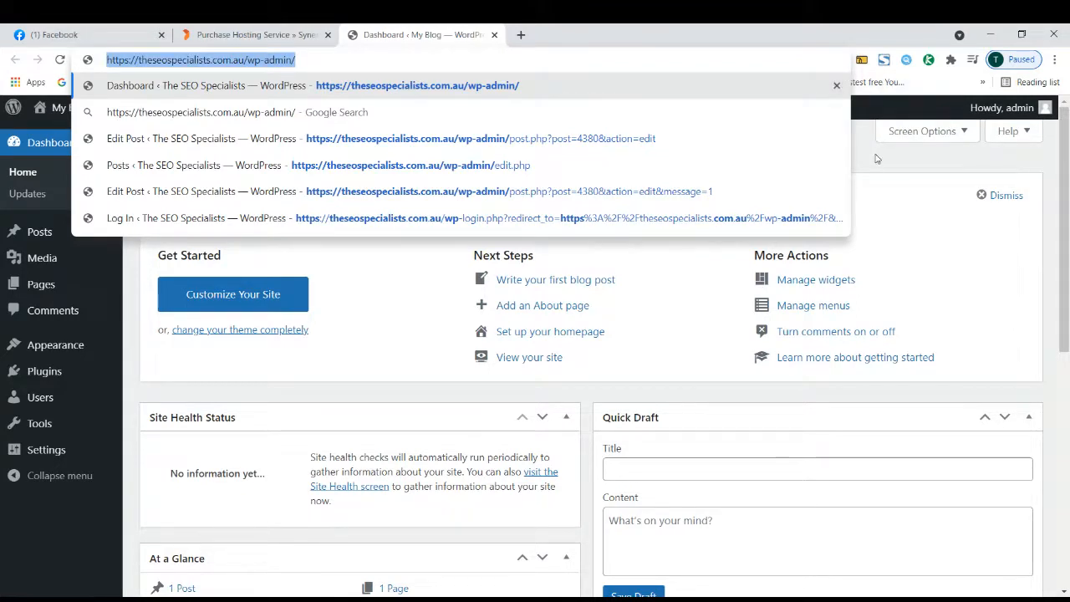
left_click(873, 166)
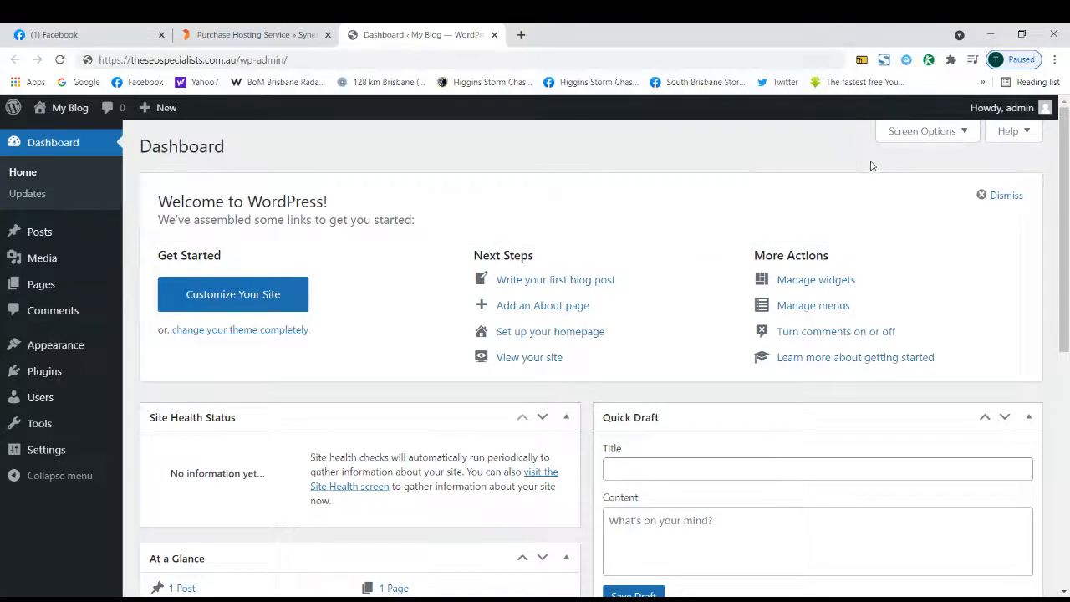
left_click(820, 61)
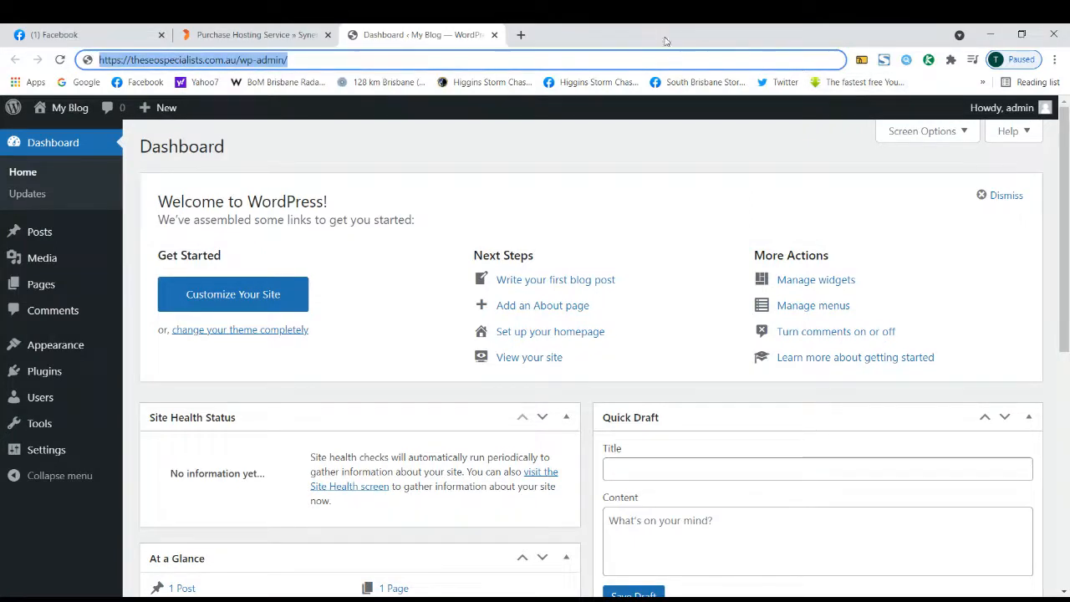
left_click(588, 59)
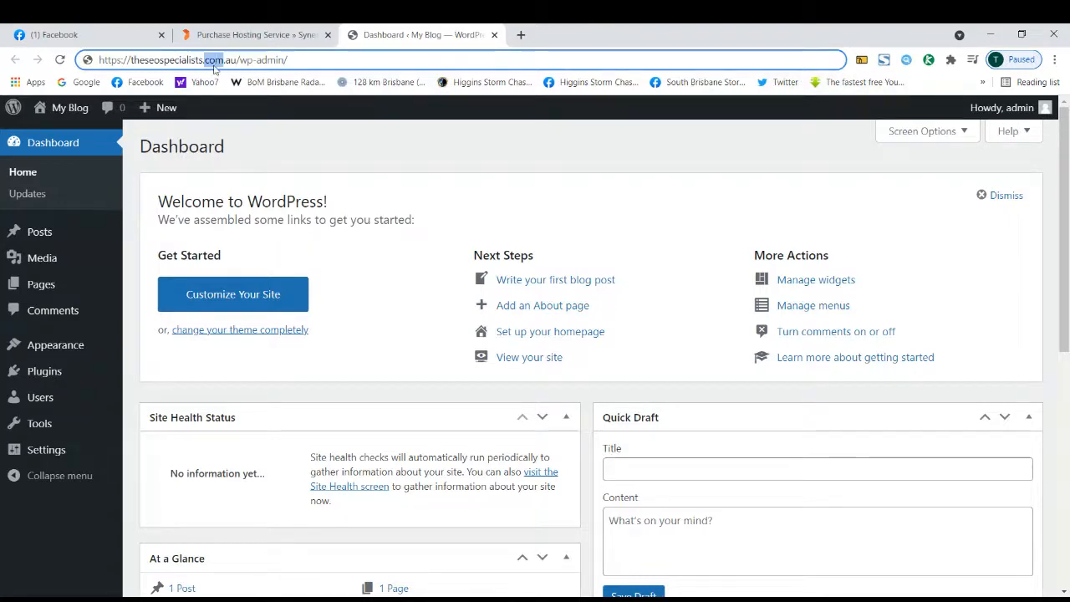
triple_click(243, 62)
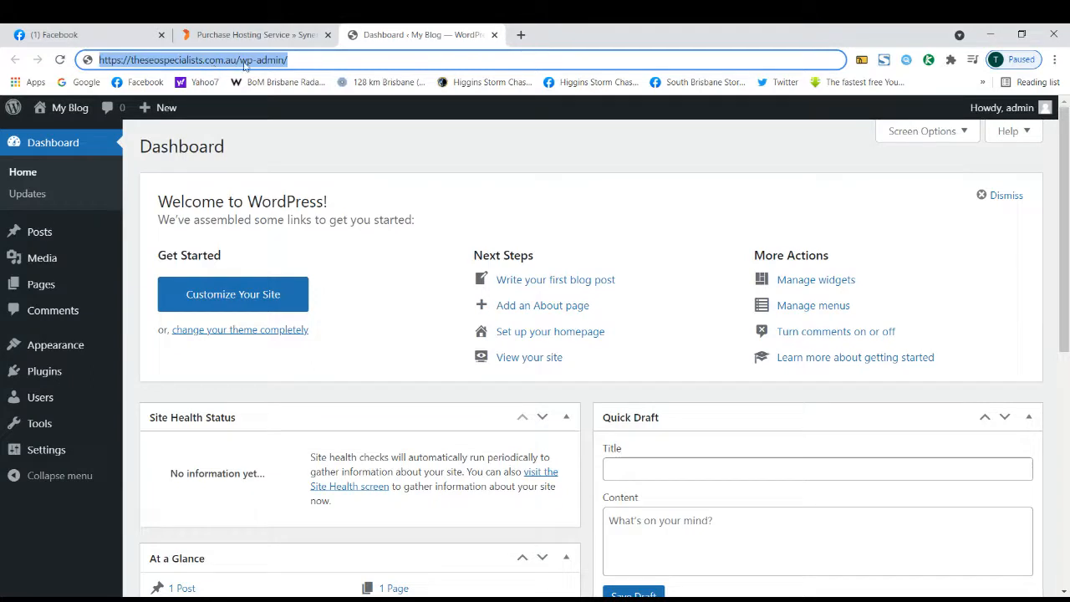
left_click(305, 62)
triple_click(270, 60)
left_click(269, 62)
triple_click(269, 62)
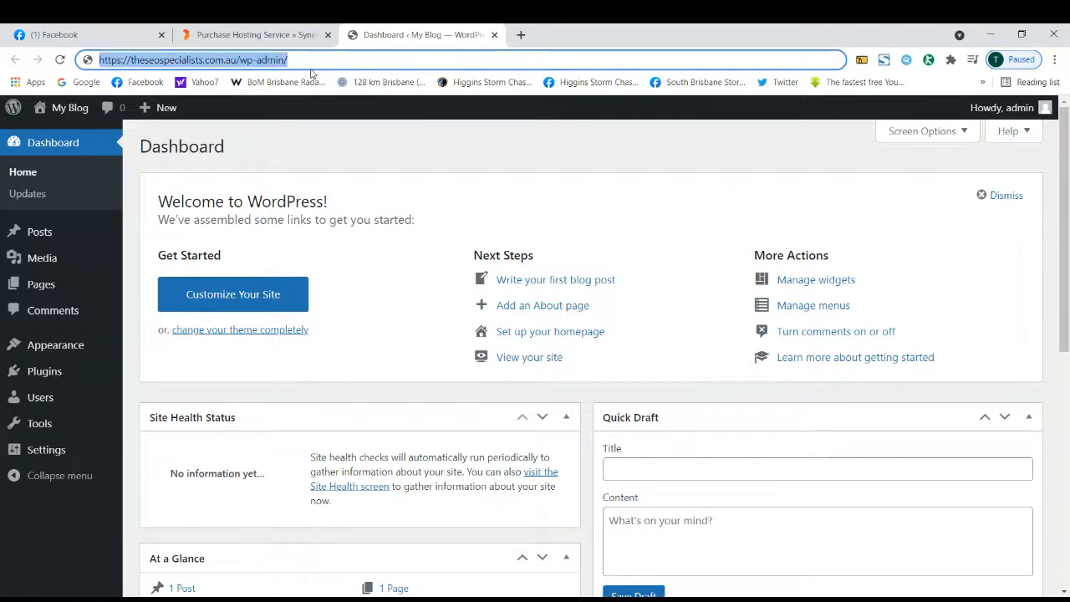
Look over the WordPress dashboard's content, appearance, plugin and settings sections, and view the site's installed themes
left_click(313, 63)
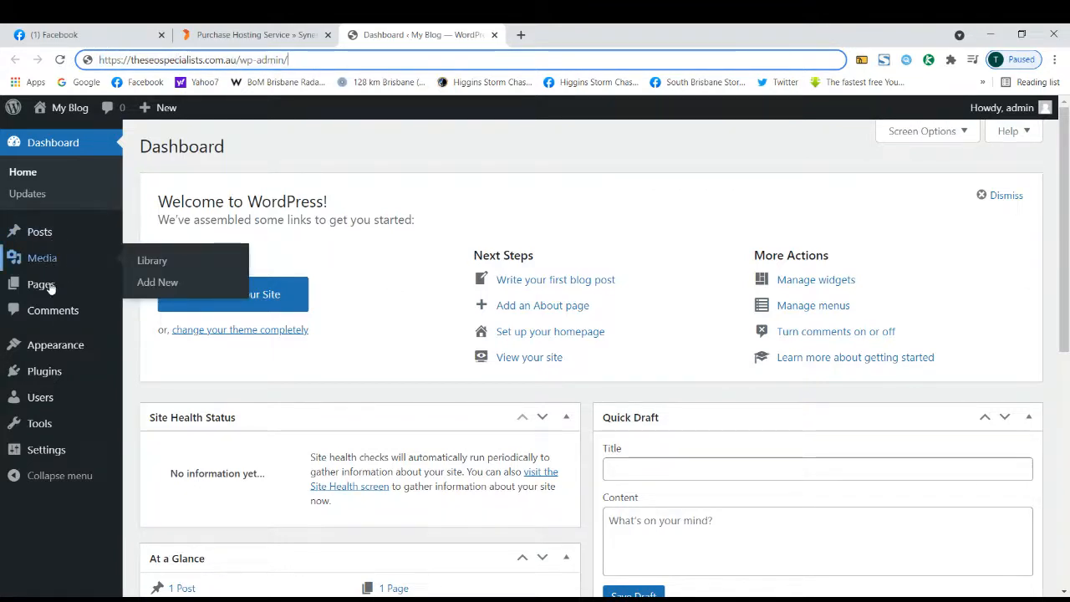
mouse_move(71, 294)
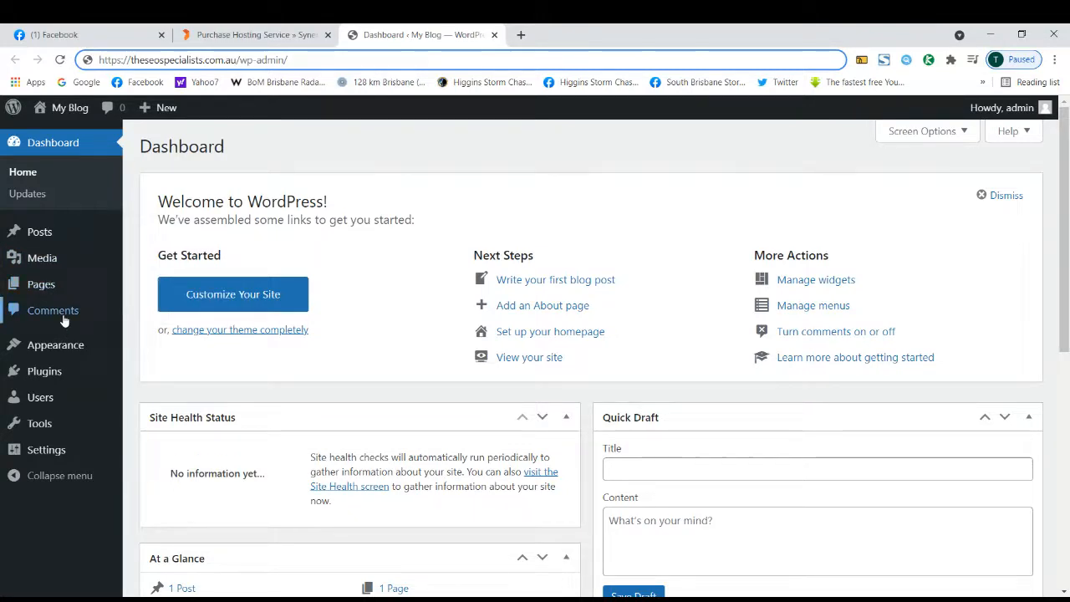
mouse_move(61, 354)
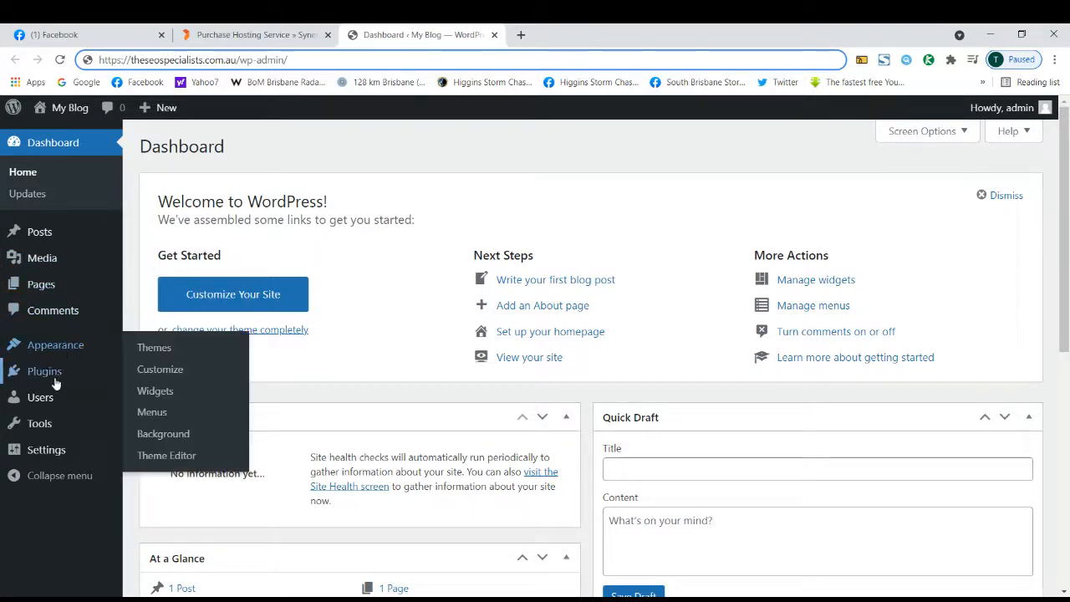
mouse_move(48, 456)
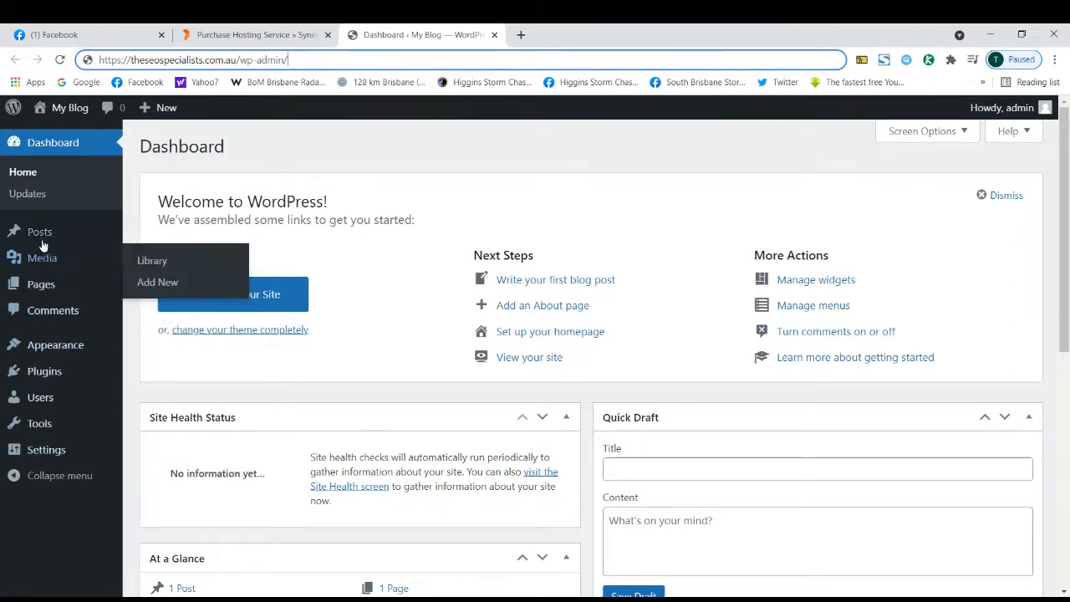
mouse_move(42, 238)
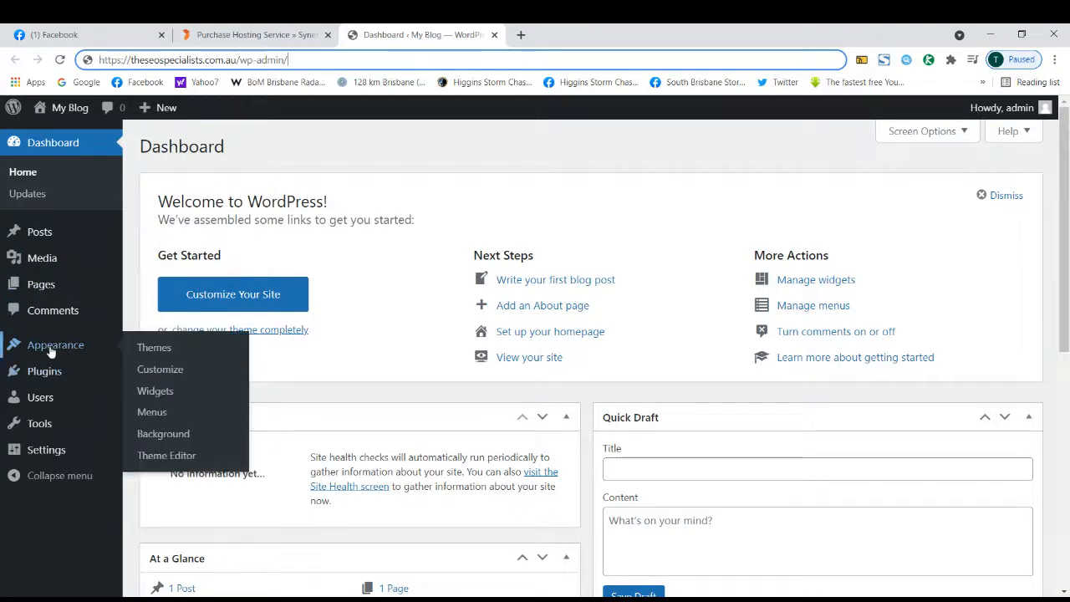
left_click(155, 348)
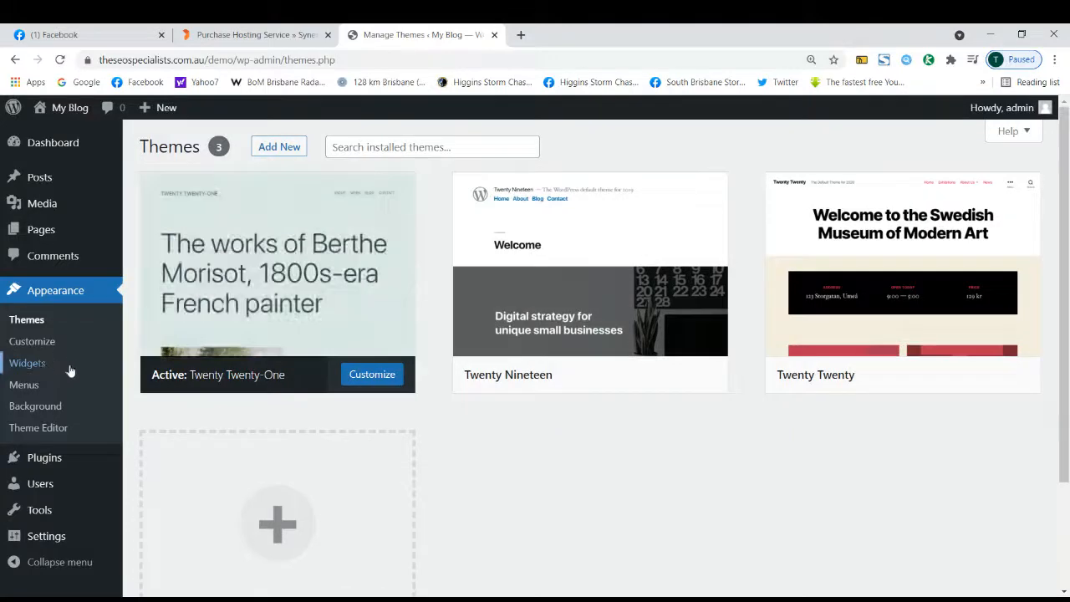
scroll(70, 410, "down", 3)
Delete the inactive Hello Dolly plugin from the site's installed plugins and confirm its removal
left_click(62, 459)
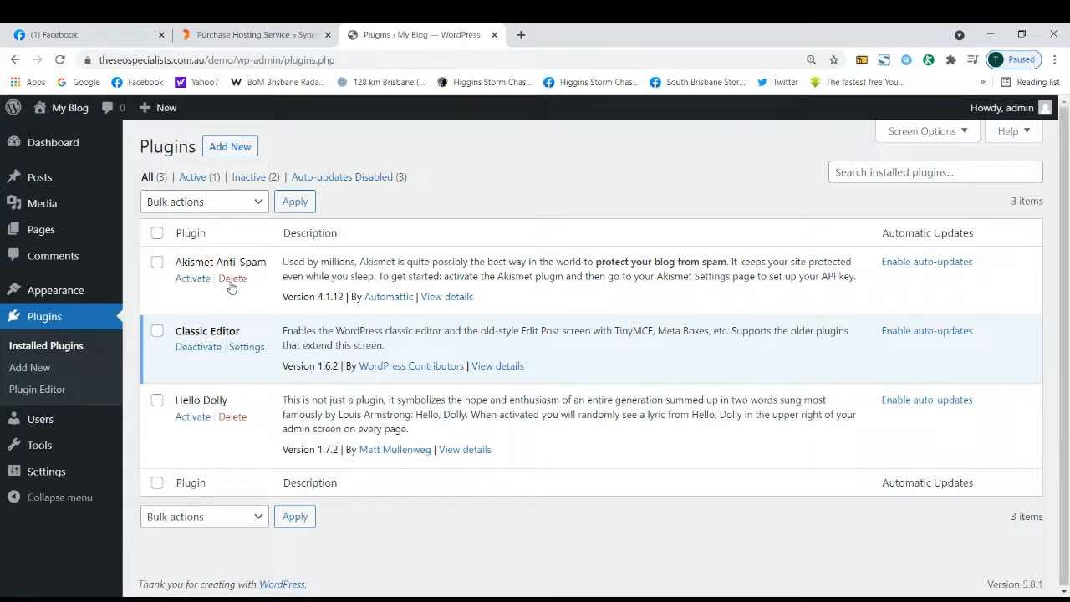
left_click(232, 416)
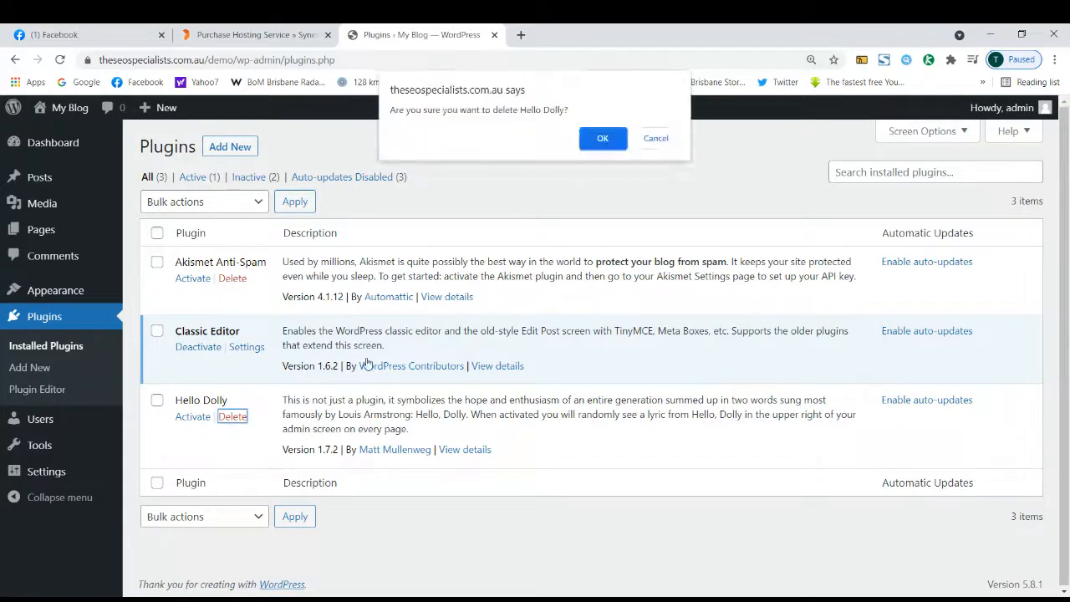
left_click(602, 144)
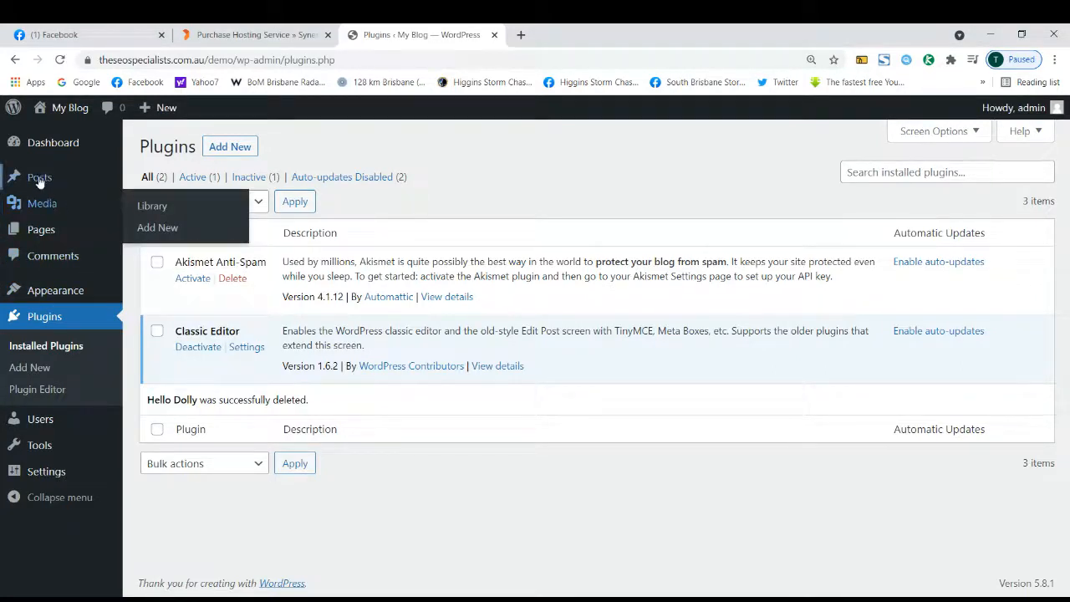
mouse_move(50, 182)
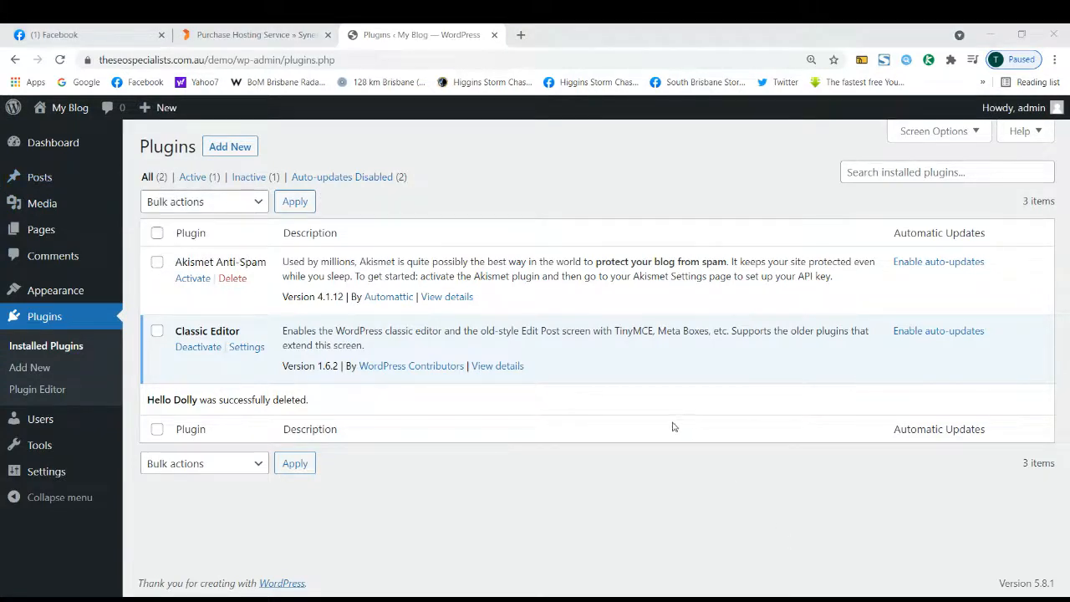
left_click(528, 515)
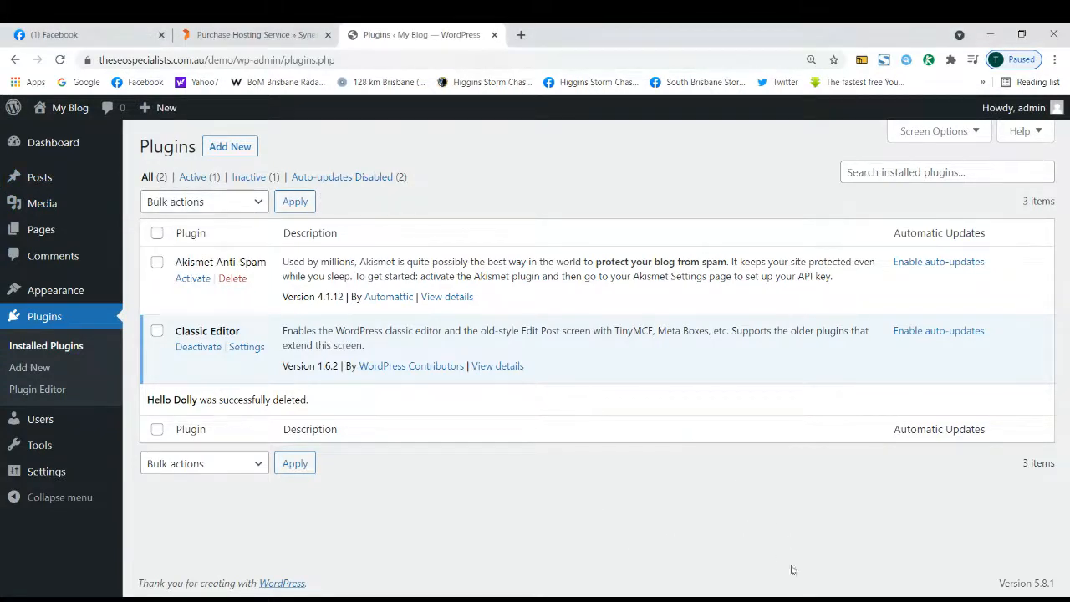